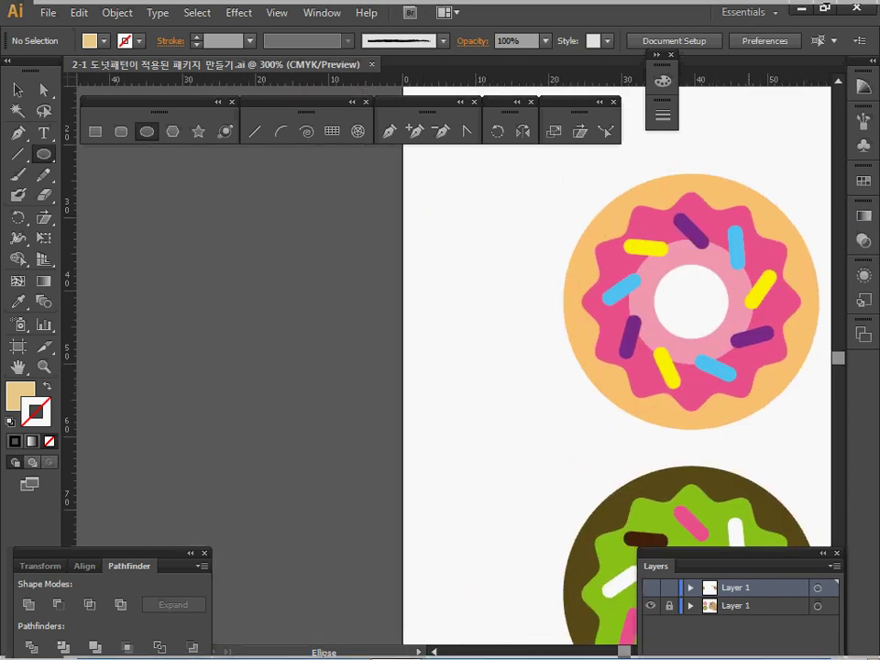
Step: Hide the locked Layer 1 and show the unlocked Layer 1 above it
{"action": "left_click", "coordinate": [650, 606]}
{"action": "left_click", "coordinate": [650, 588]}
{"action": "left_click_drag", "start_coordinate": [359, 340], "coordinate": [386, 329]}
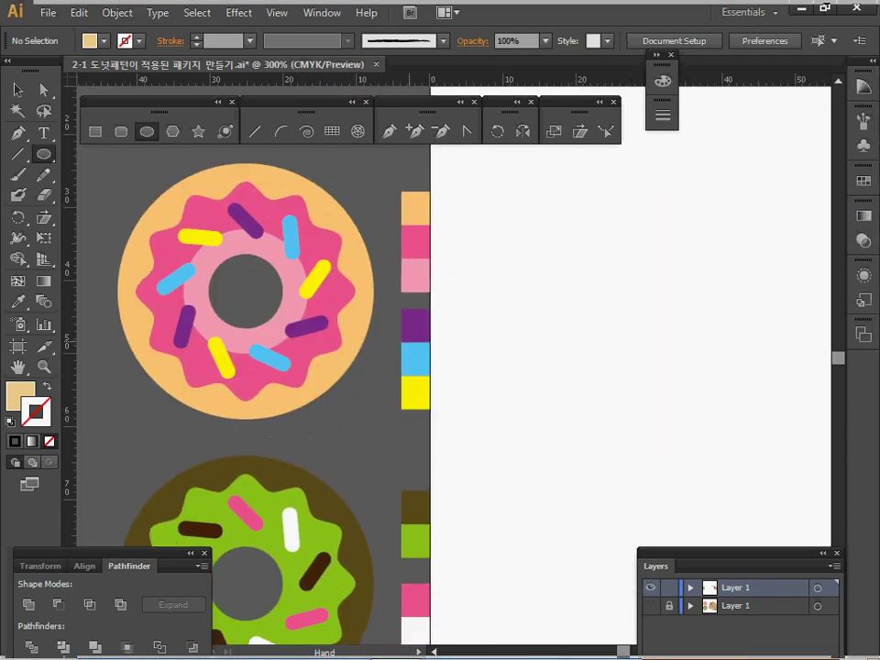
Step: Create a 35 x 35 mm circle on the artboard, filled with the light orange from the colour palette
{"action": "left_click_drag", "start_coordinate": [488, 393], "coordinate": [451, 387]}
{"action": "left_click", "coordinate": [378, 201]}
{"action": "left_click", "coordinate": [506, 242], "text": "ctrl"}
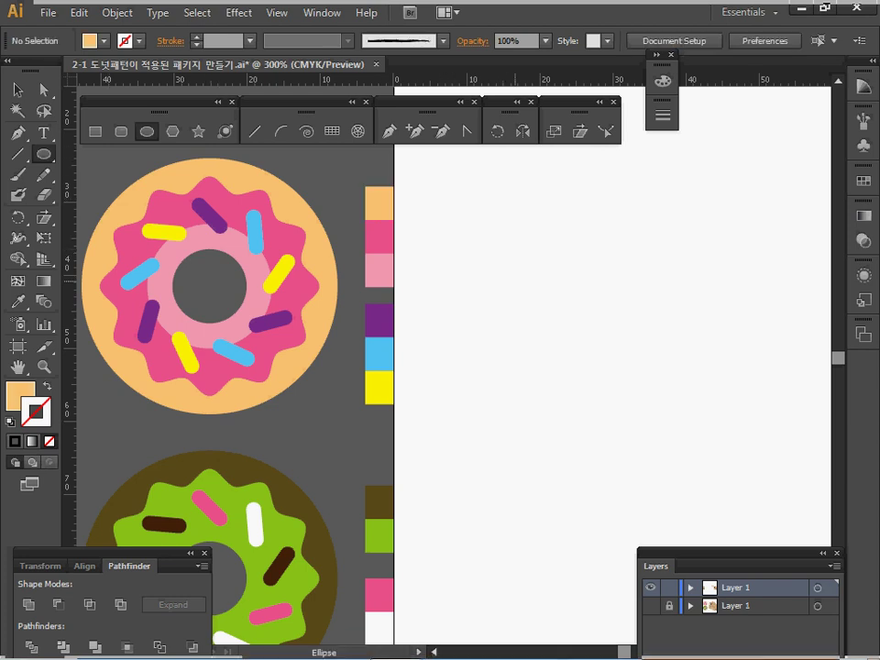
{"action": "left_click", "coordinate": [551, 378]}
{"action": "left_click", "coordinate": [451, 344]}
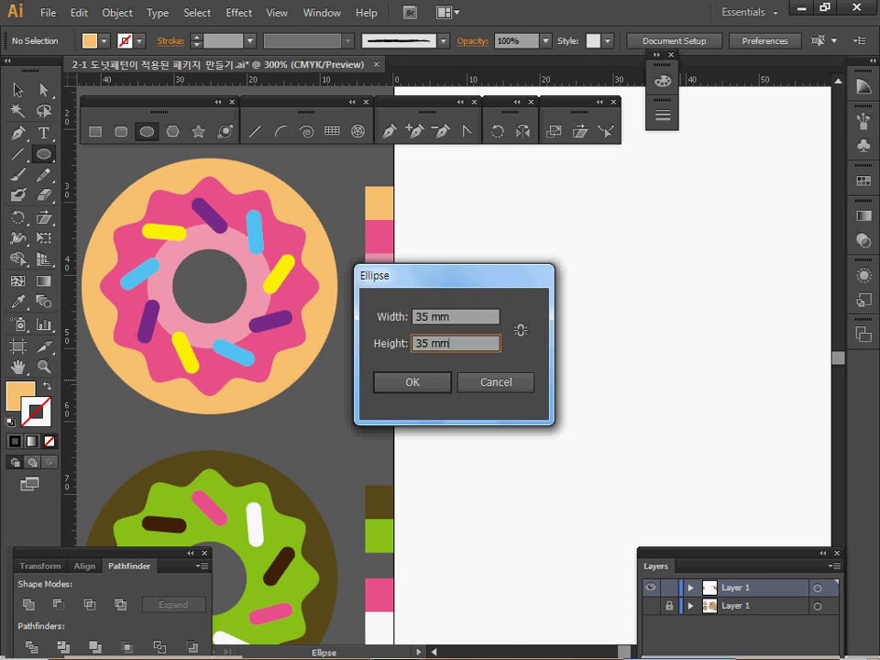
{"action": "left_click", "coordinate": [413, 382]}
{"action": "left_click_drag", "start_coordinate": [694, 426], "coordinate": [616, 297]}
Step: Make a copy of the orange circle scaled uniformly to 80% and fill it with the reference donut's dark pink
{"action": "double_click", "coordinate": [554, 131]}
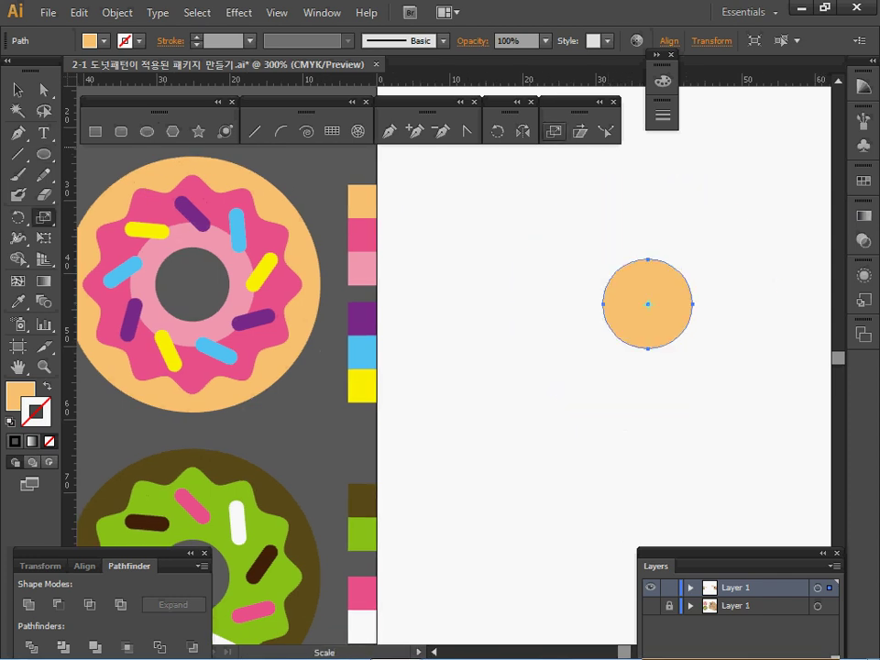
{"action": "type", "text": "80"}
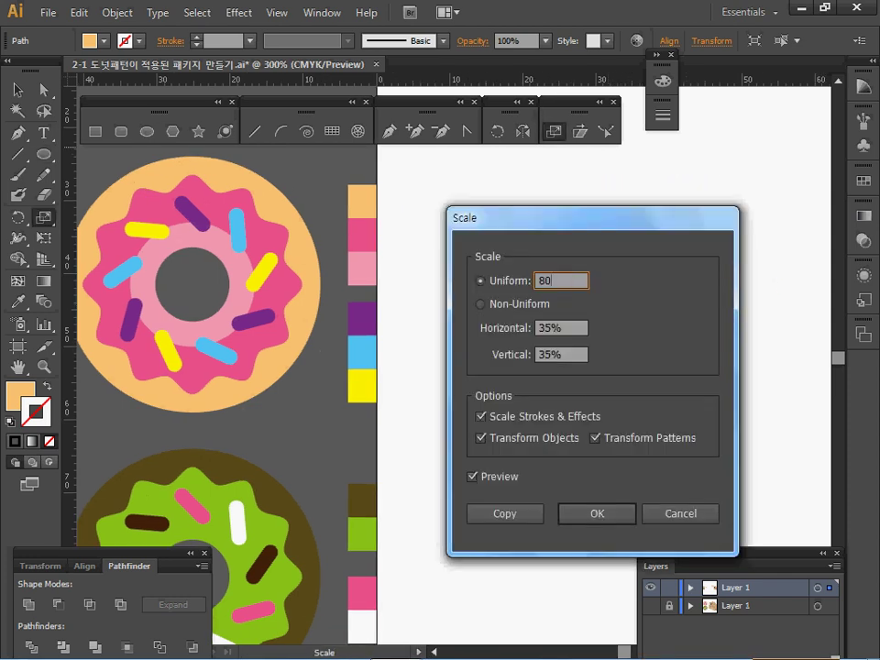
{"action": "left_click", "coordinate": [504, 513]}
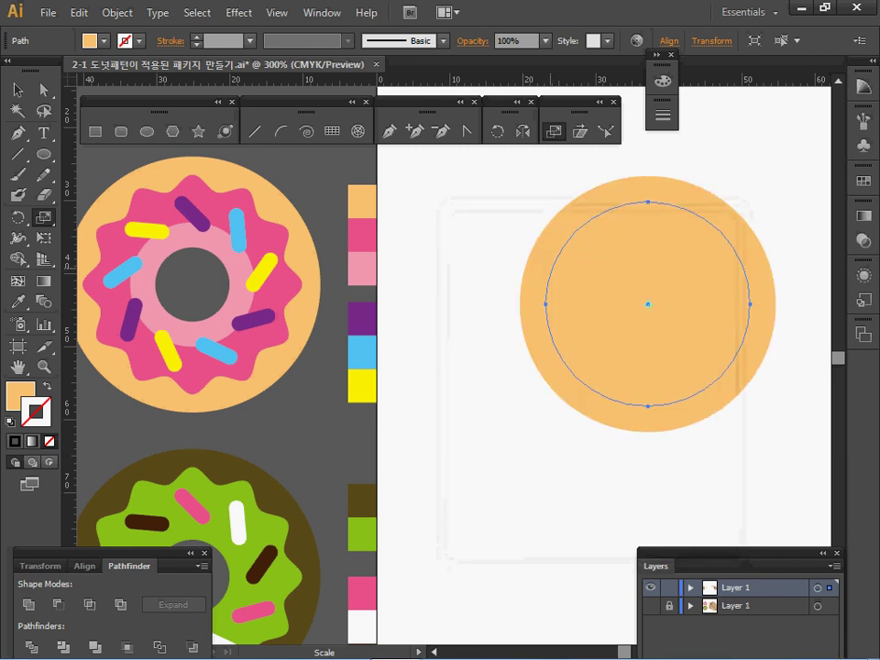
{"action": "key", "text": "i"}
{"action": "left_click", "coordinate": [223, 203]}
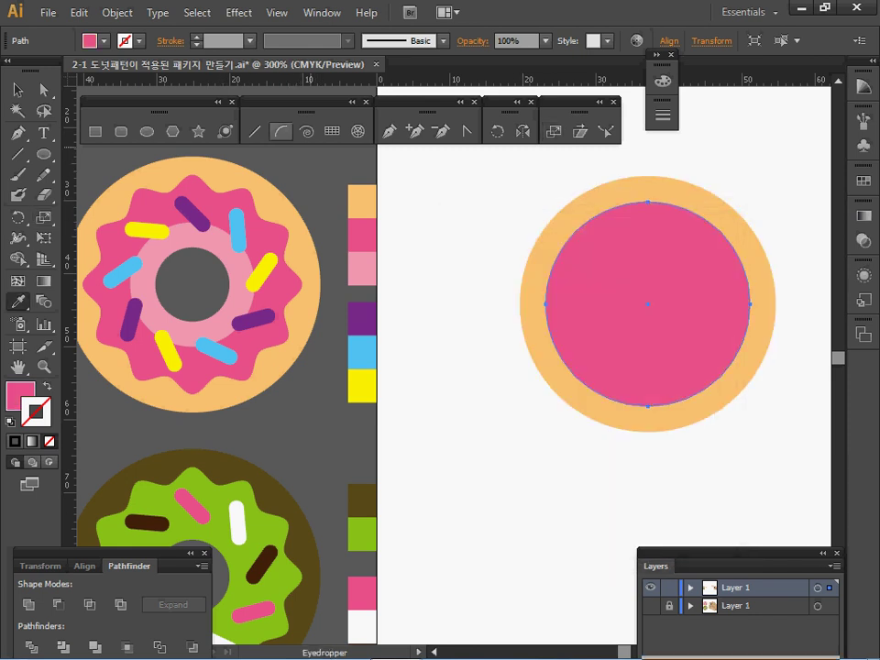
{"action": "key", "text": "v"}
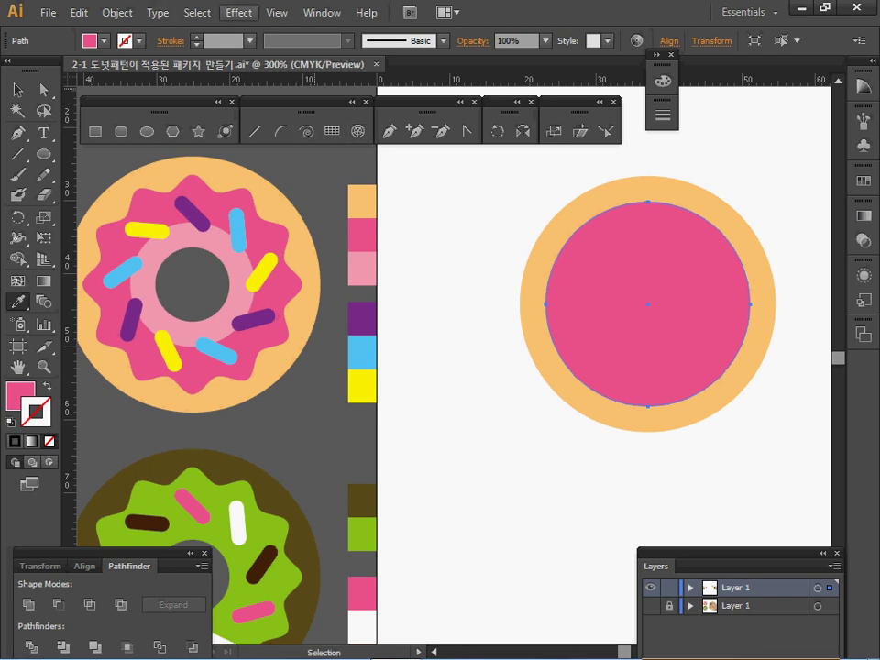
Step: Apply a Zig Zag effect to the dark pink circle with 1 mm absolute size, 5 ridges per segment and smooth points
{"action": "left_click", "coordinate": [239, 13]}
{"action": "mouse_move", "coordinate": [294, 152]}
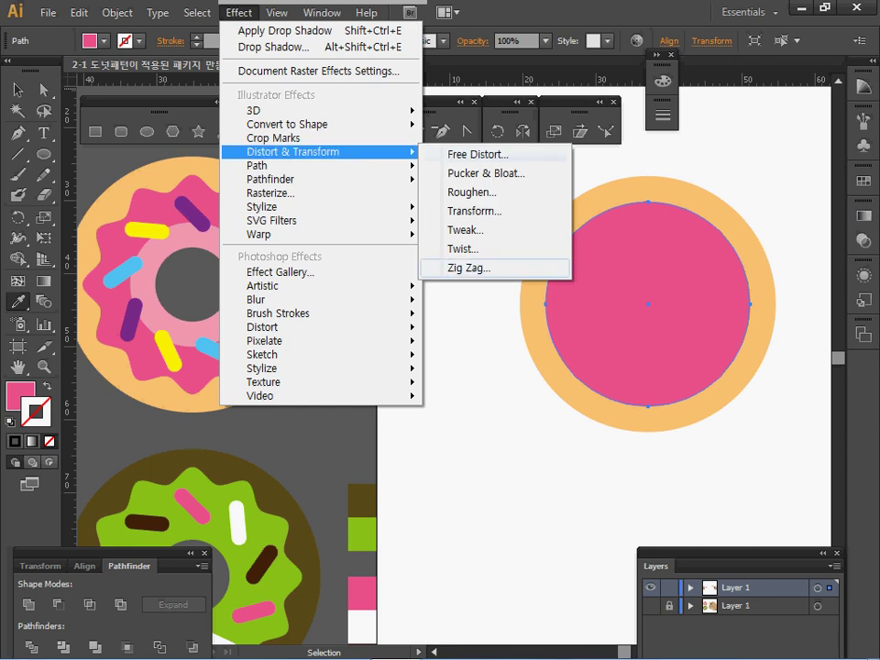
{"action": "left_click", "coordinate": [468, 268]}
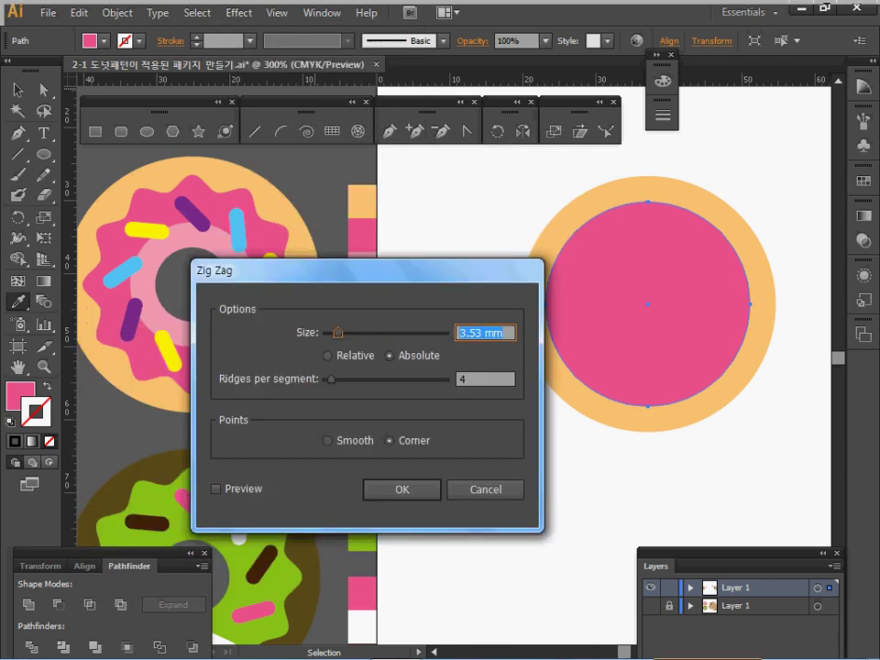
{"action": "left_click", "coordinate": [217, 489]}
{"action": "left_click_drag", "start_coordinate": [326, 270], "coordinate": [301, 299]}
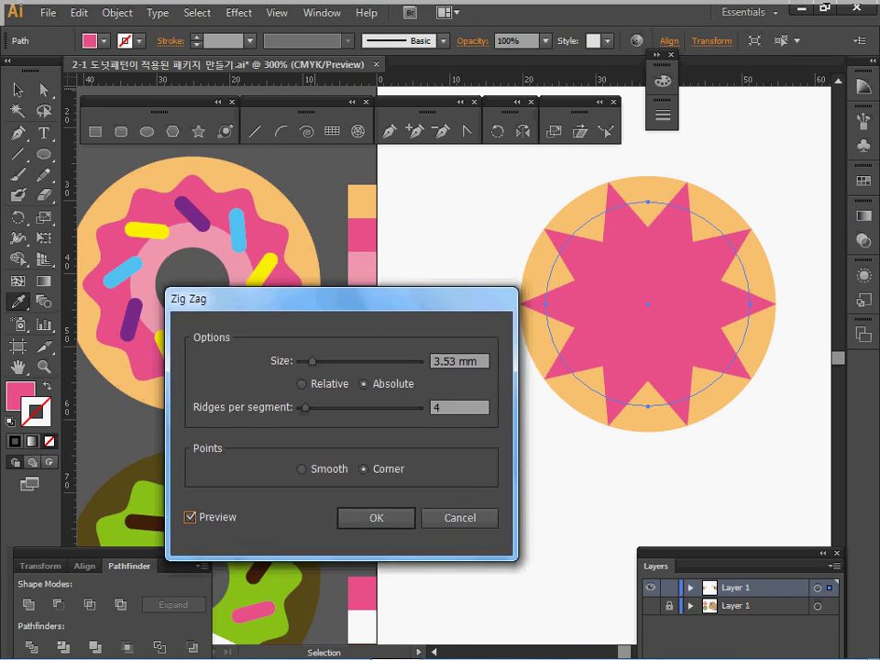
{"action": "double_click", "coordinate": [457, 361]}
{"action": "type", "text": "1"}
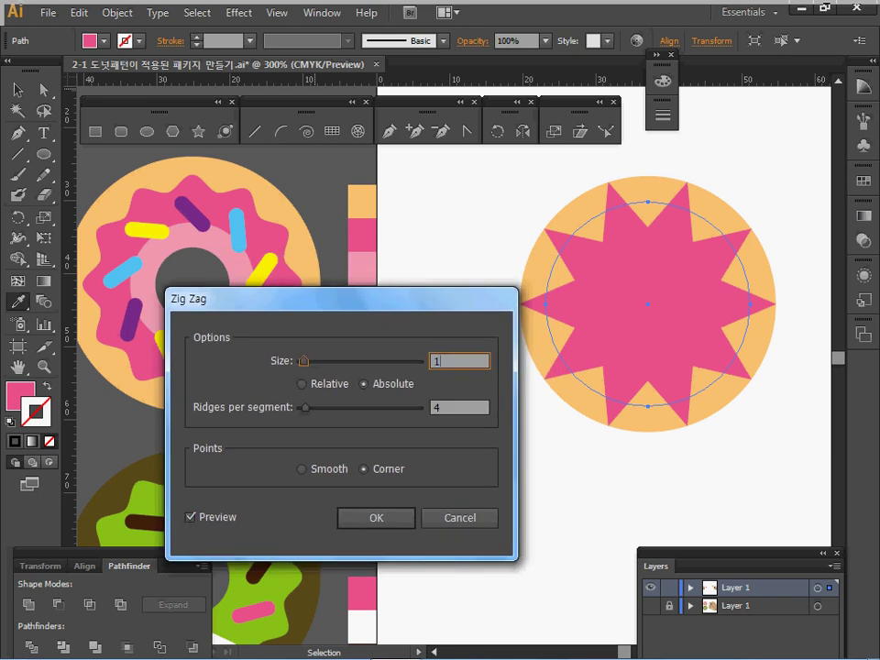
{"action": "key", "text": "Tab"}
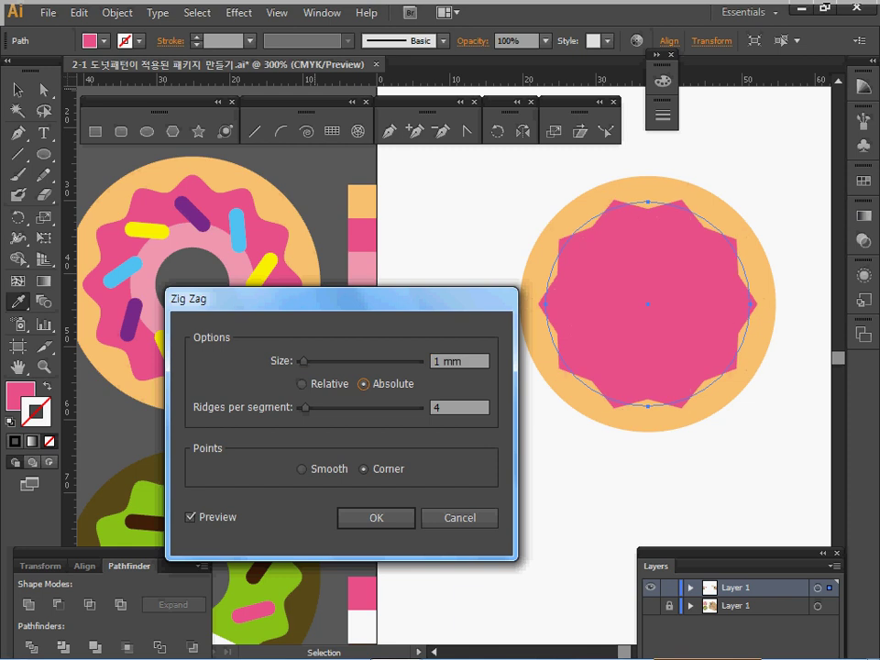
{"action": "key", "text": "Tab"}
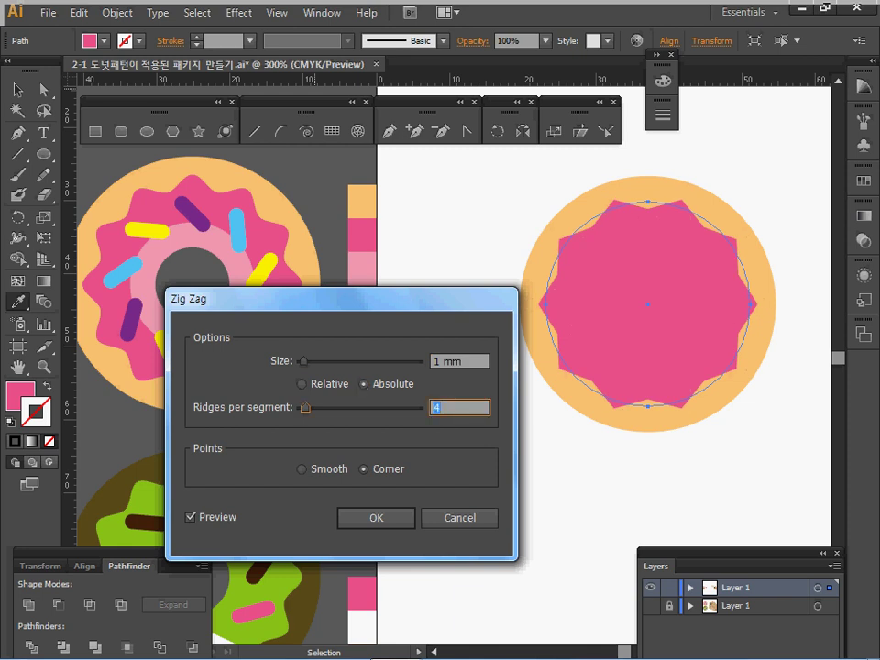
{"action": "type", "text": "5"}
{"action": "key", "text": "Tab"}
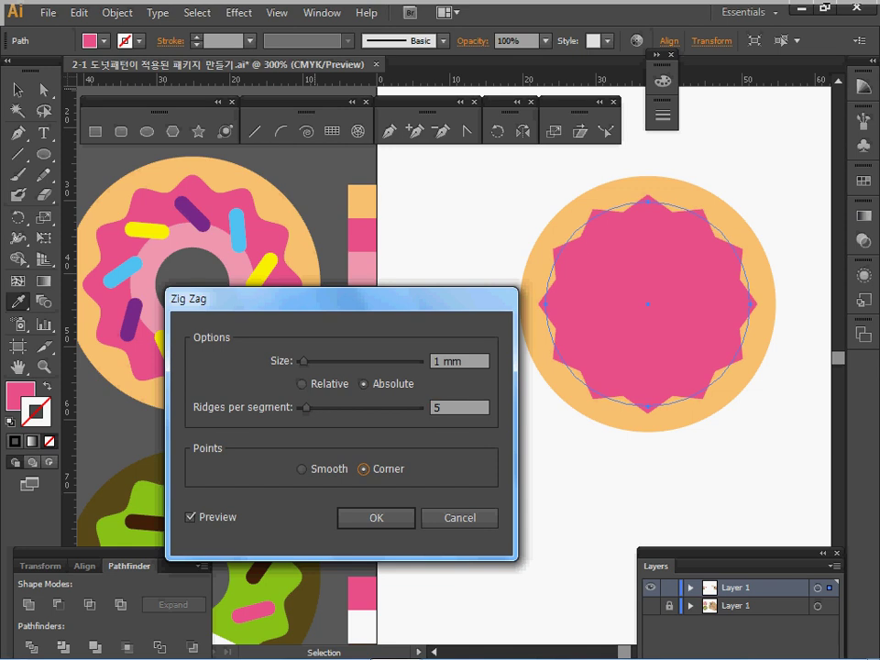
{"action": "key", "text": "Left"}
{"action": "key", "text": "Tab"}
{"action": "key", "text": "Return"}
Step: Expand the appearance of the wavy pink shape and save the document
{"action": "left_click", "coordinate": [119, 13]}
{"action": "left_click", "coordinate": [139, 218]}
{"action": "left_click", "coordinate": [79, 13]}
{"action": "mouse_move", "coordinate": [117, 13]}
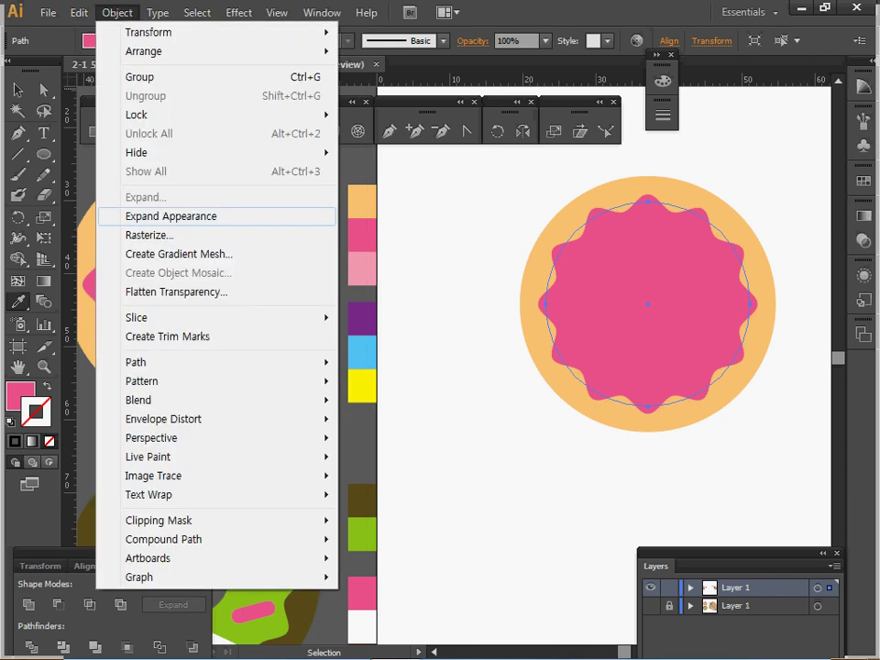
{"action": "left_click", "coordinate": [147, 216]}
{"action": "key", "text": "ctrl+s"}
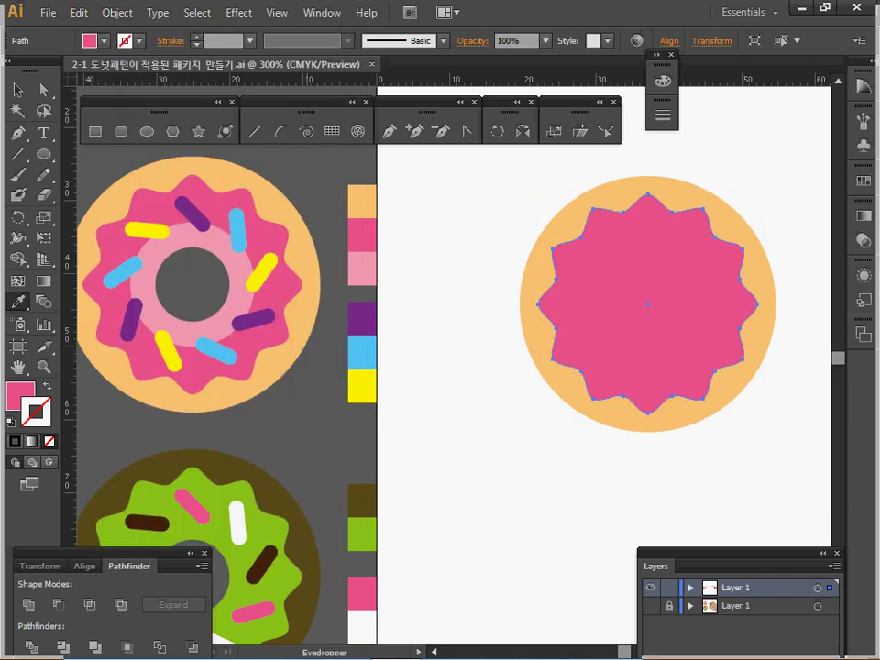
{"action": "left_click", "coordinate": [505, 353], "text": "ctrl"}
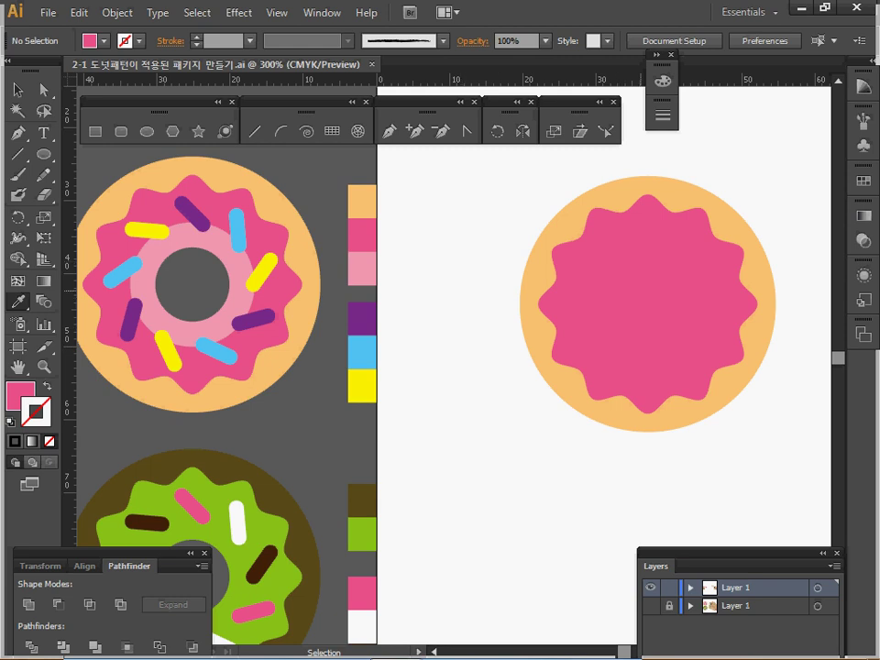
Step: Add a 17 x 17 mm circle centred on the wavy pink shape and fill it with the reference donut's light pink
{"action": "left_click", "coordinate": [586, 294], "text": "ctrl"}
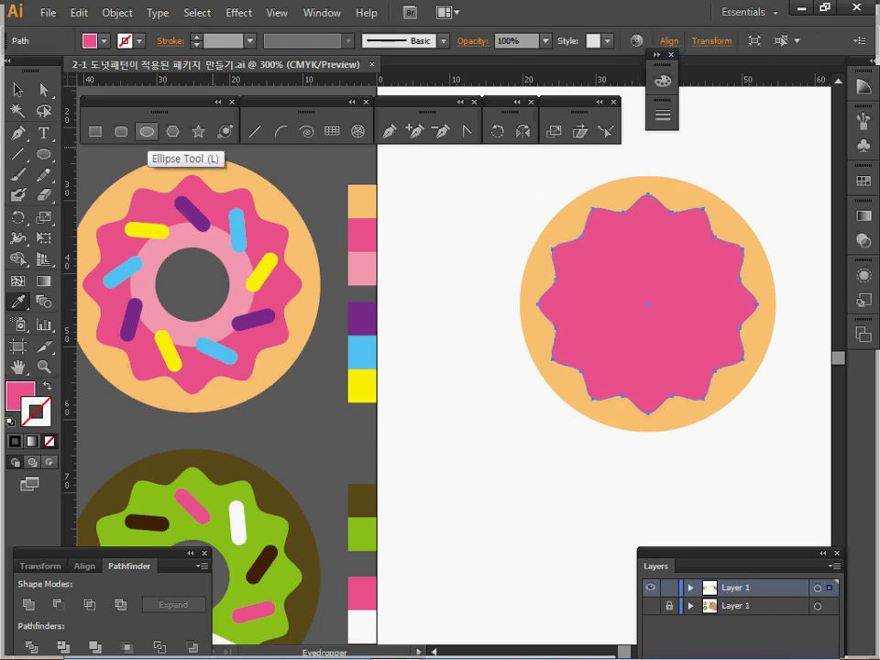
{"action": "left_click", "coordinate": [146, 131]}
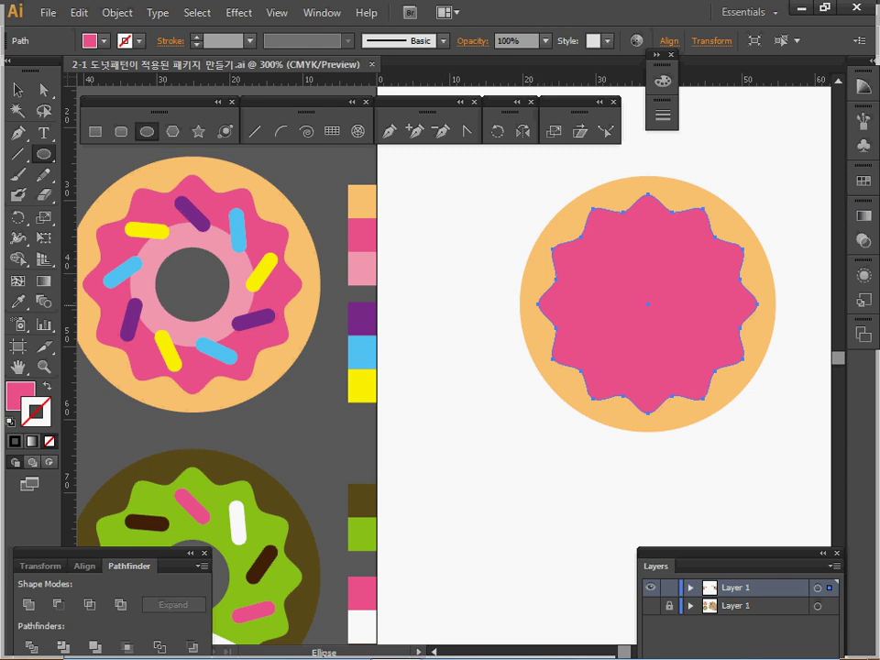
{"action": "key", "text": "alt"}
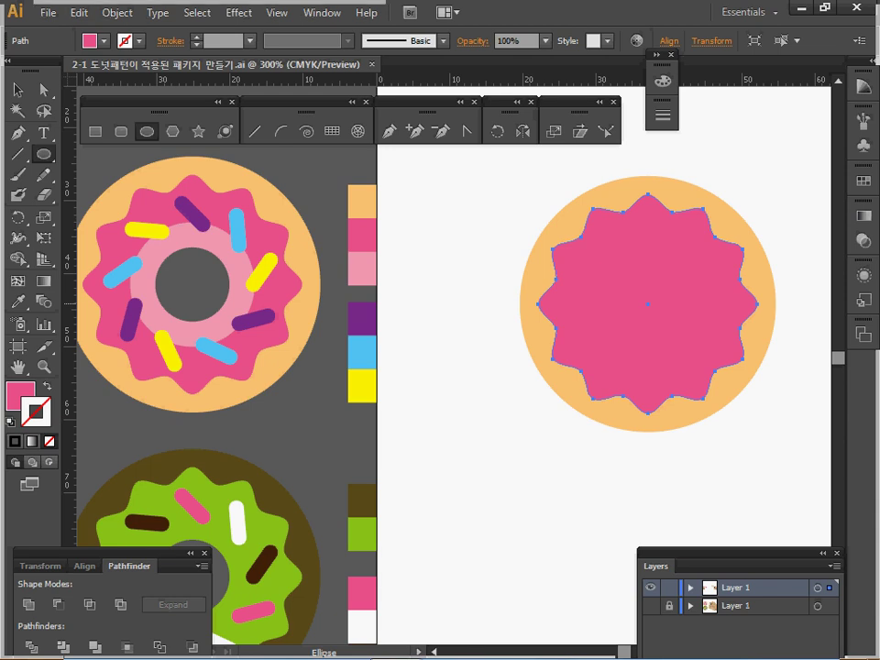
{"action": "left_click", "coordinate": [648, 304], "text": "alt"}
{"action": "type", "text": "17"}
{"action": "key", "text": "Tab"}
{"action": "type", "text": "17"}
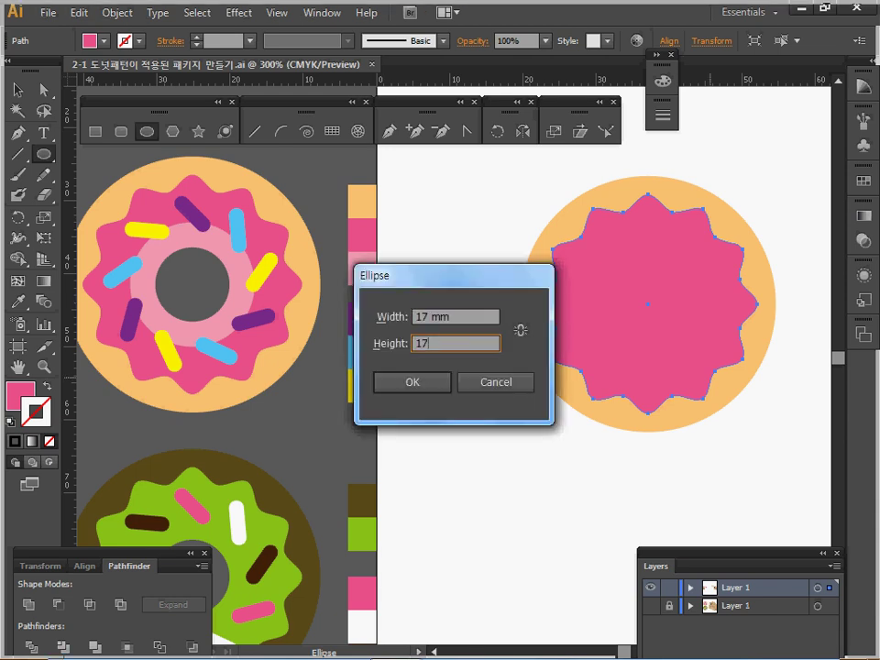
{"action": "key", "text": "Return"}
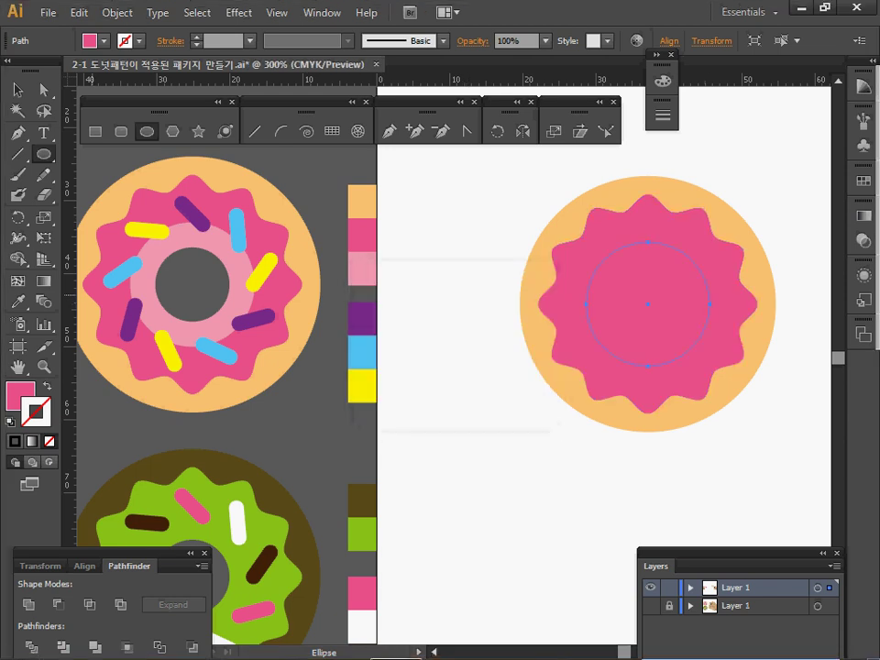
{"action": "key", "text": "i"}
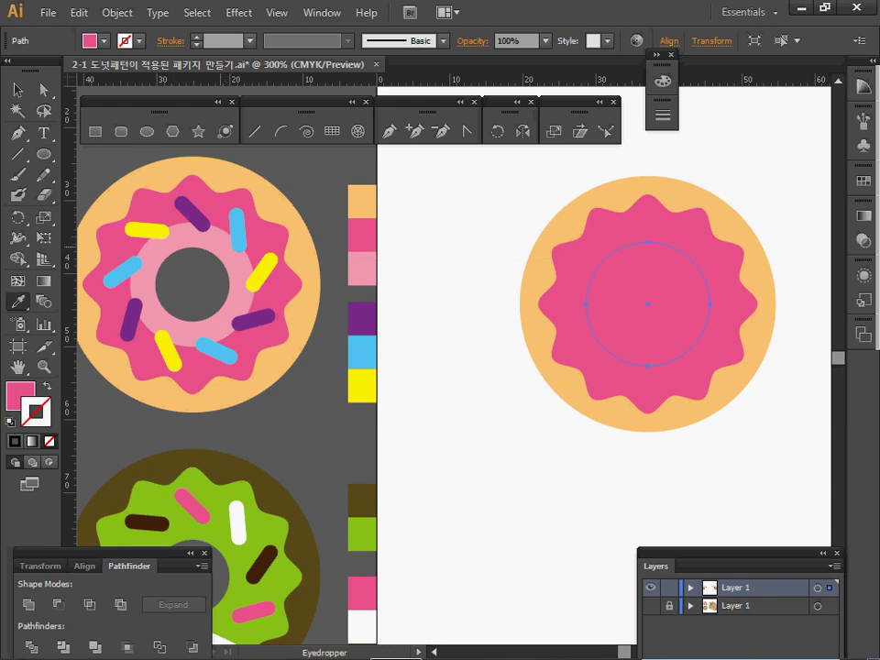
{"action": "left_click", "coordinate": [217, 244]}
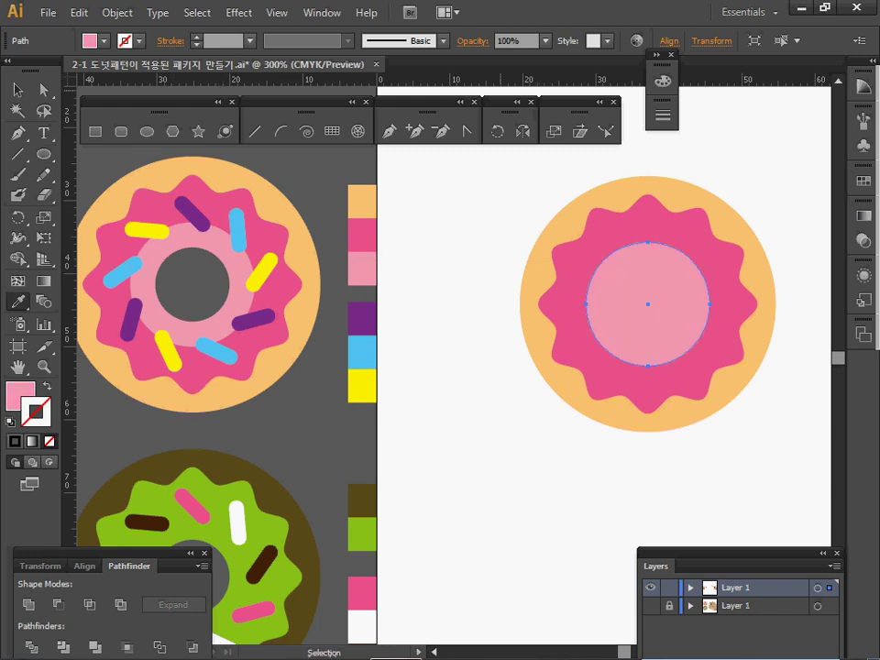
Step: Make a copy of the light pink circle scaled uniformly to 60% and give it the default white fill and black stroke
{"action": "double_click", "coordinate": [554, 131]}
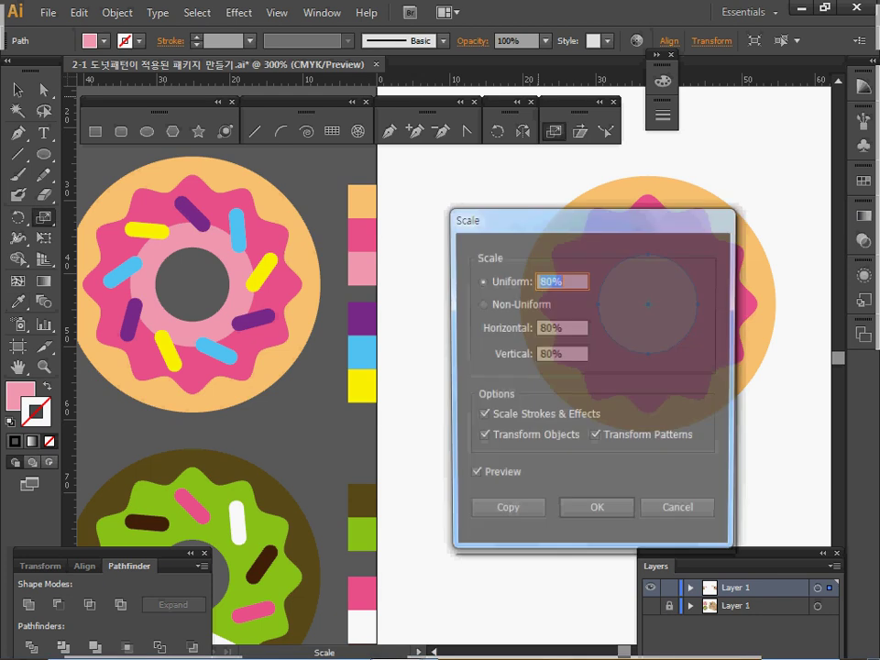
{"action": "type", "text": "60"}
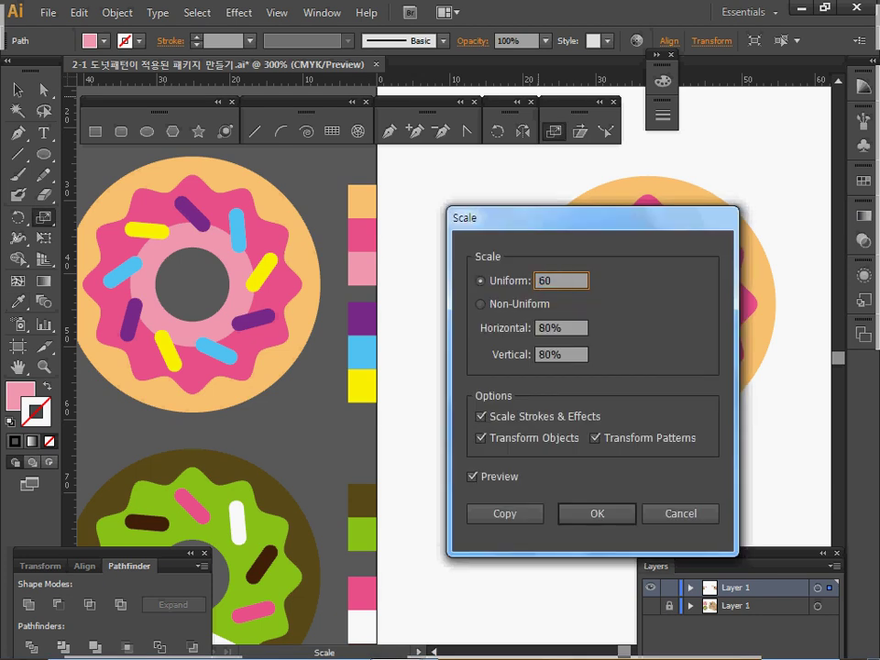
{"action": "left_click", "coordinate": [505, 513]}
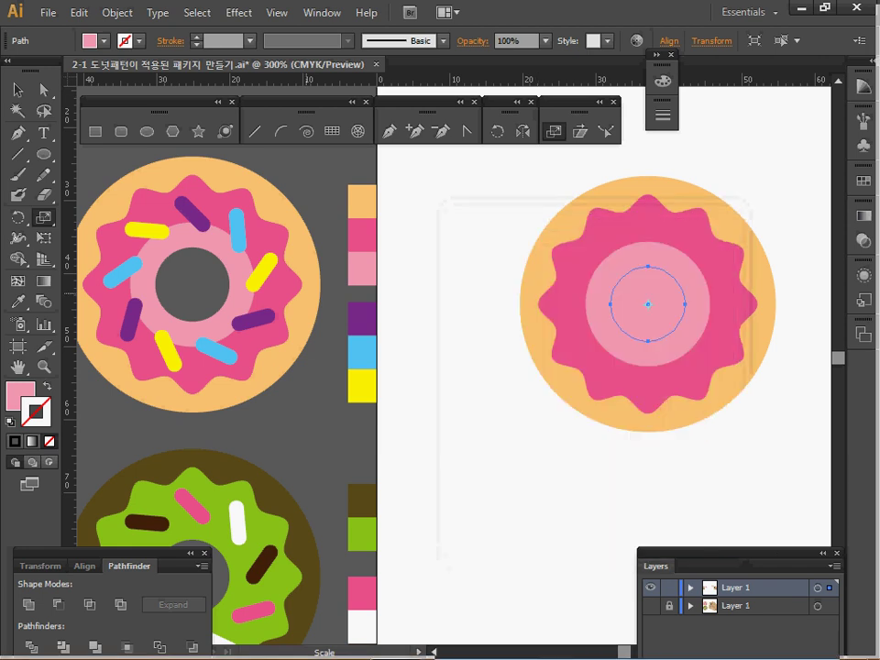
{"action": "key", "text": "d"}
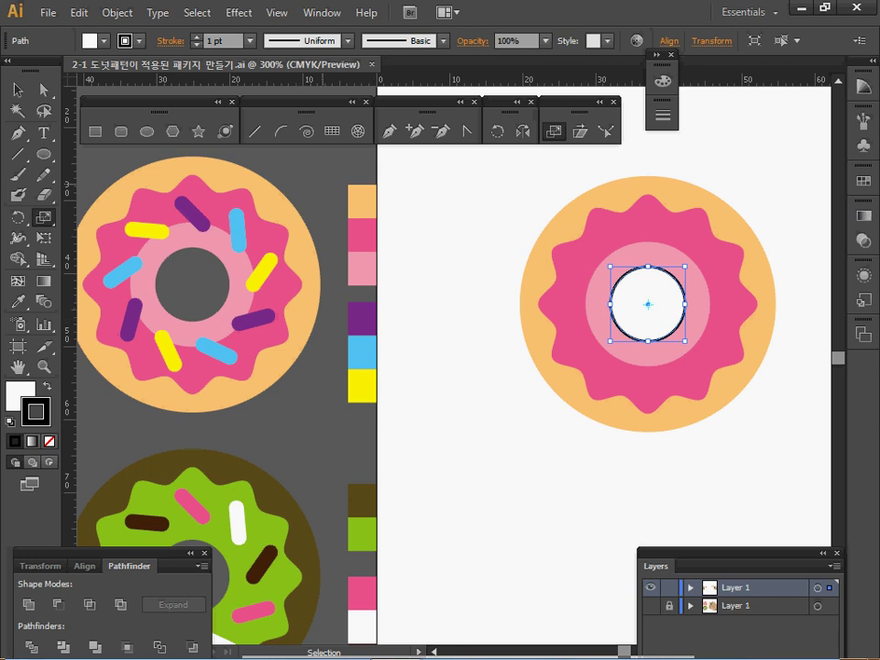
{"action": "left_click", "coordinate": [324, 190], "text": "ctrl"}
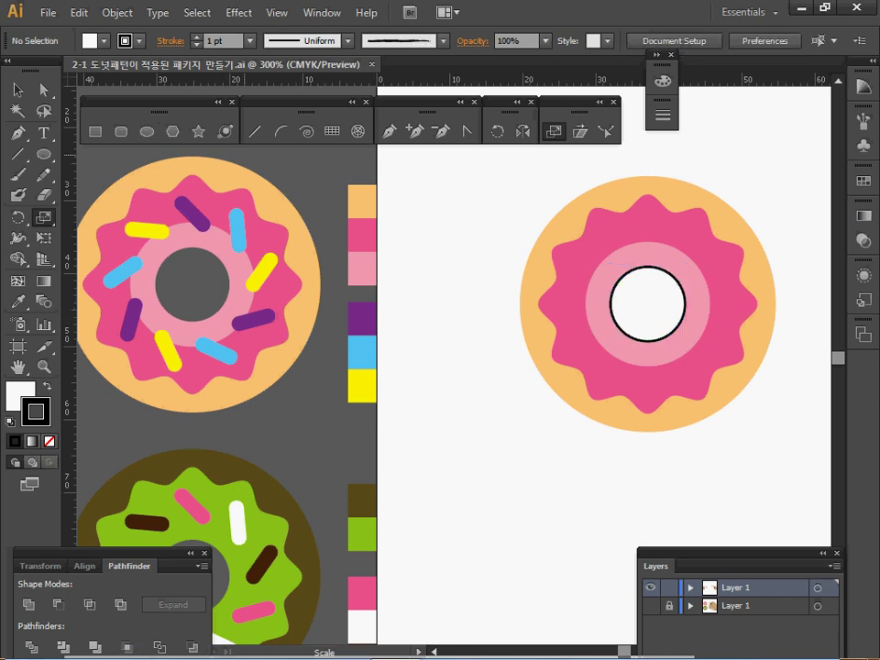
Step: Draw a narrow upright rounded-rectangle sprinkle in the palette's purple on the icing above the donut hole
{"action": "left_click", "coordinate": [361, 318], "text": "ctrl"}
{"action": "left_click", "coordinate": [332, 204], "text": "ctrl"}
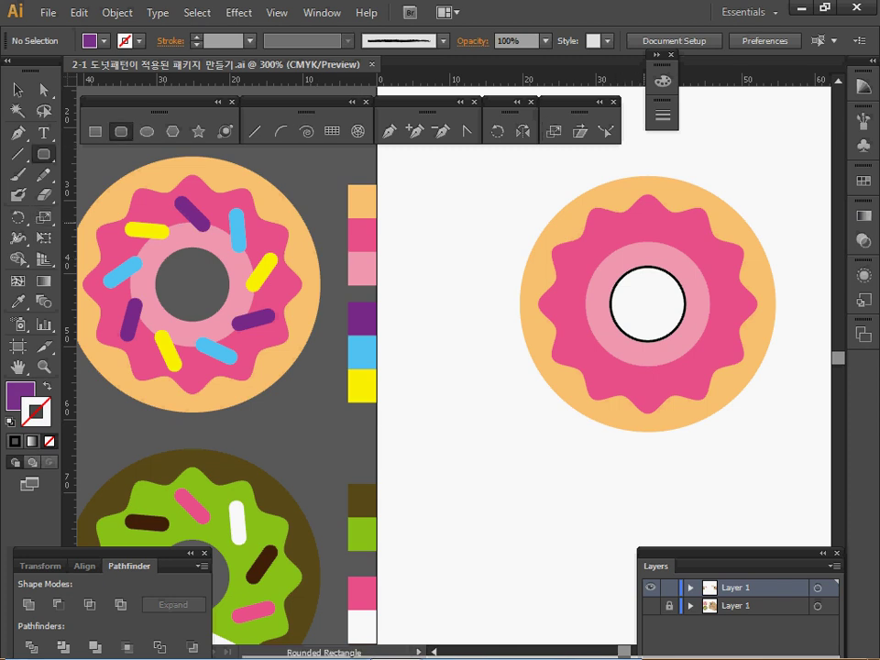
{"action": "left_click_drag", "start_coordinate": [640, 211], "coordinate": [654, 253]}
{"action": "key", "text": "ctrl+shift+a"}
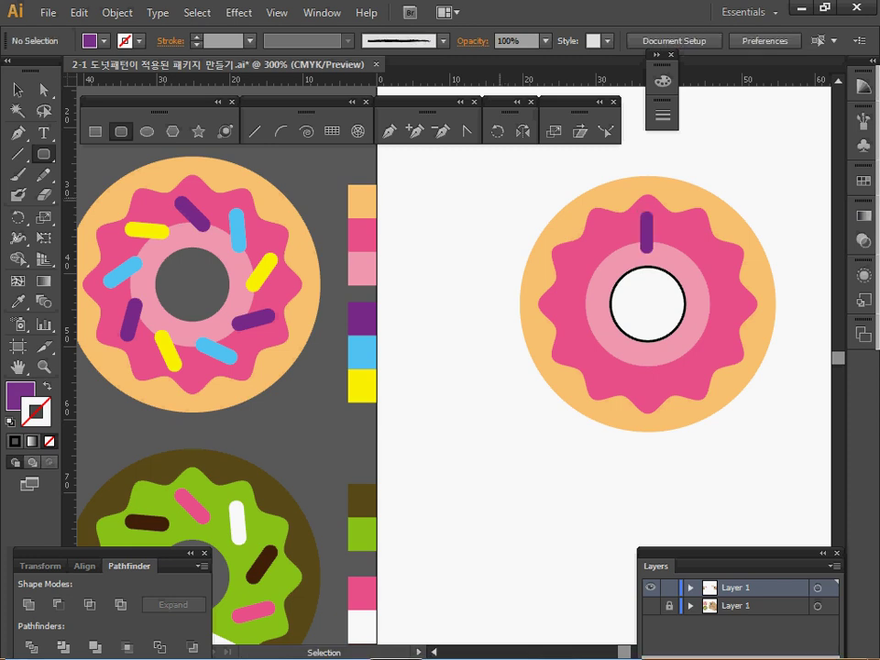
Step: Align the purple sprinkle and all the donut shapes on their horizontal centres
{"action": "left_click", "coordinate": [648, 232], "text": "ctrl"}
{"action": "left_click_drag", "start_coordinate": [544, 165], "coordinate": [704, 371]}
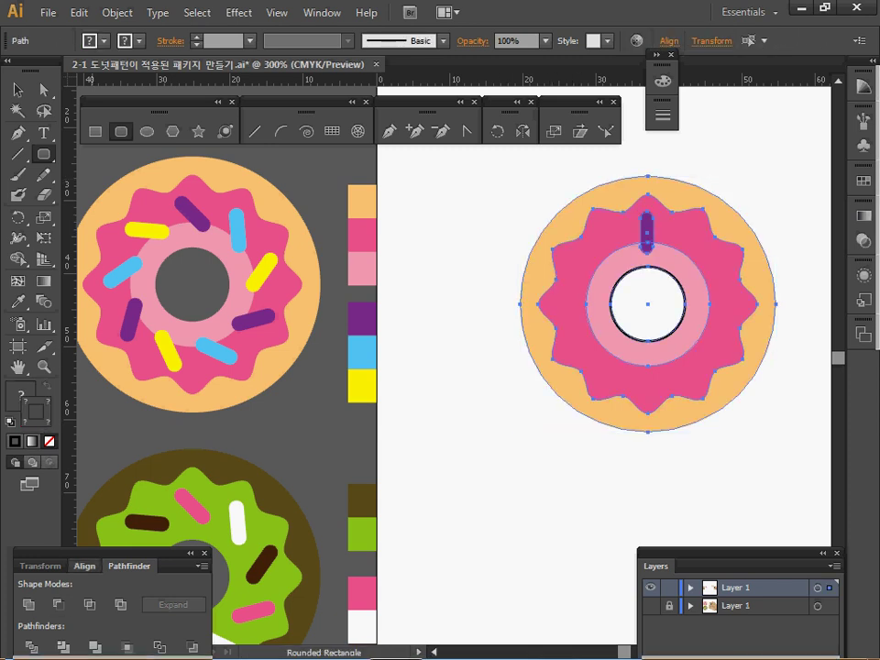
{"action": "left_click", "coordinate": [84, 566]}
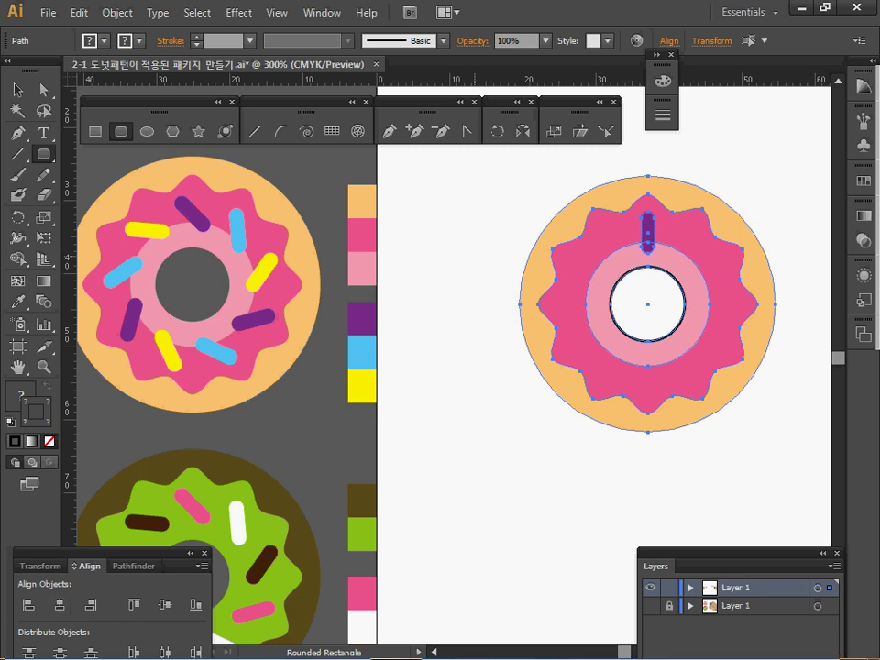
{"action": "key", "text": "ctrl+shift+a"}
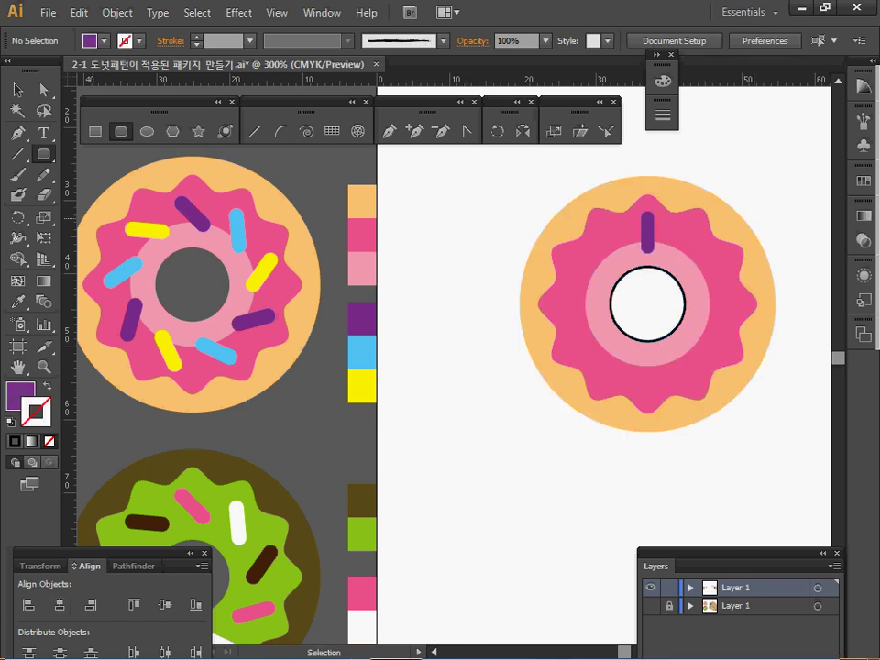
Step: Make a copy of the purple sprinkle rotated 40° about the centre of the donut
{"action": "left_click", "coordinate": [647, 233], "text": "ctrl"}
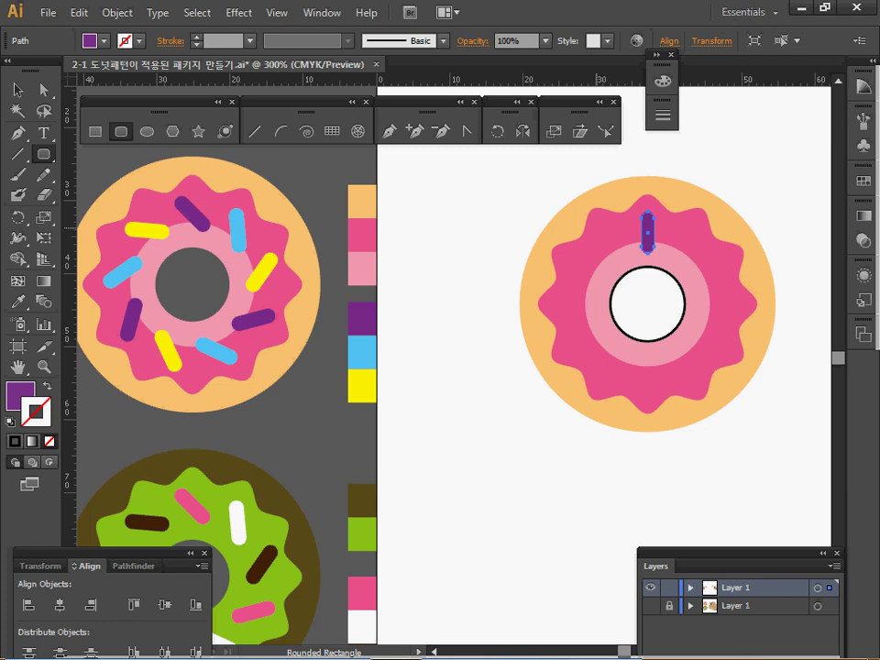
{"action": "left_click", "coordinate": [497, 131]}
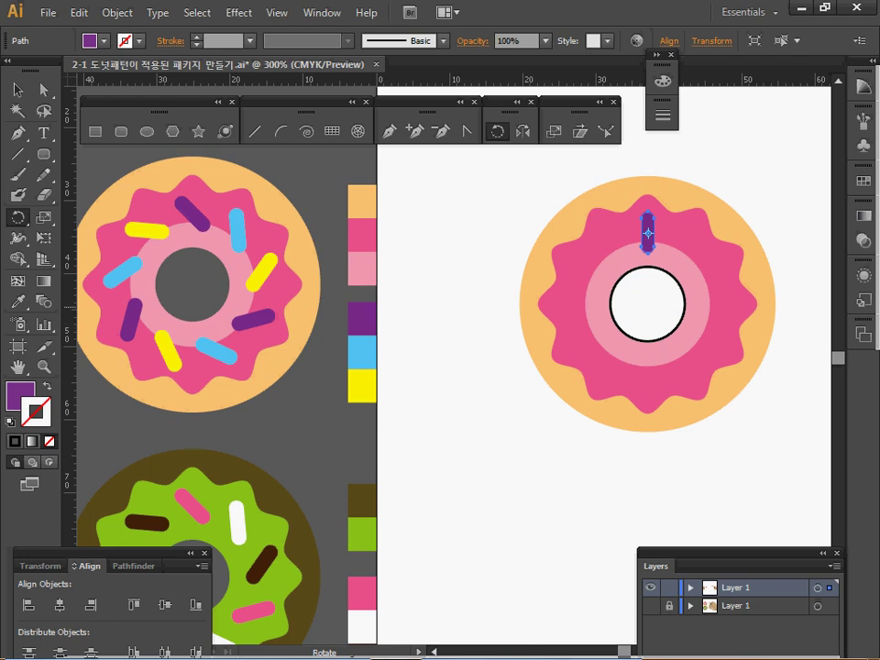
{"action": "key", "text": "ctrl+y"}
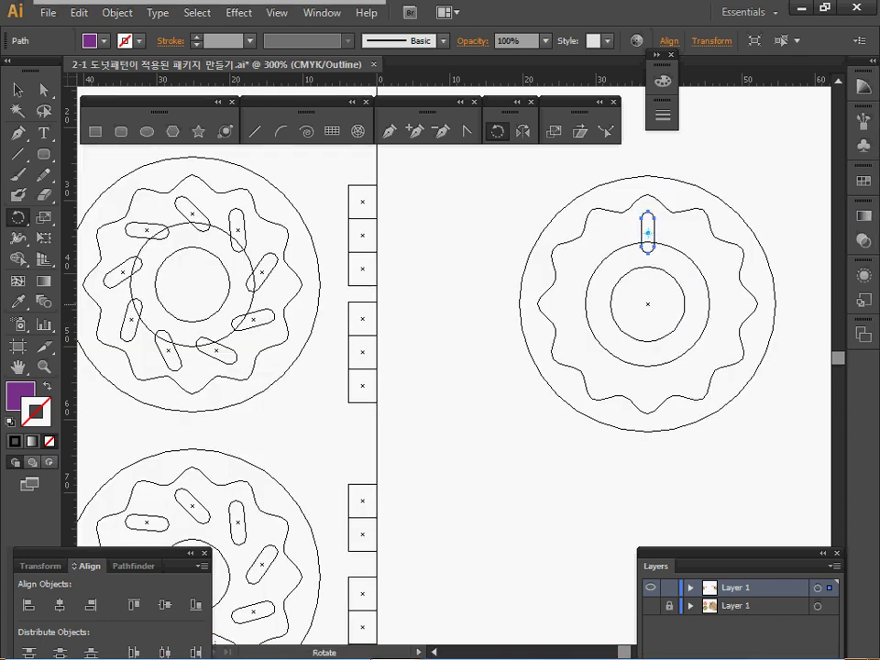
{"action": "key", "text": "alt"}
{"action": "left_click", "coordinate": [648, 303], "text": "alt"}
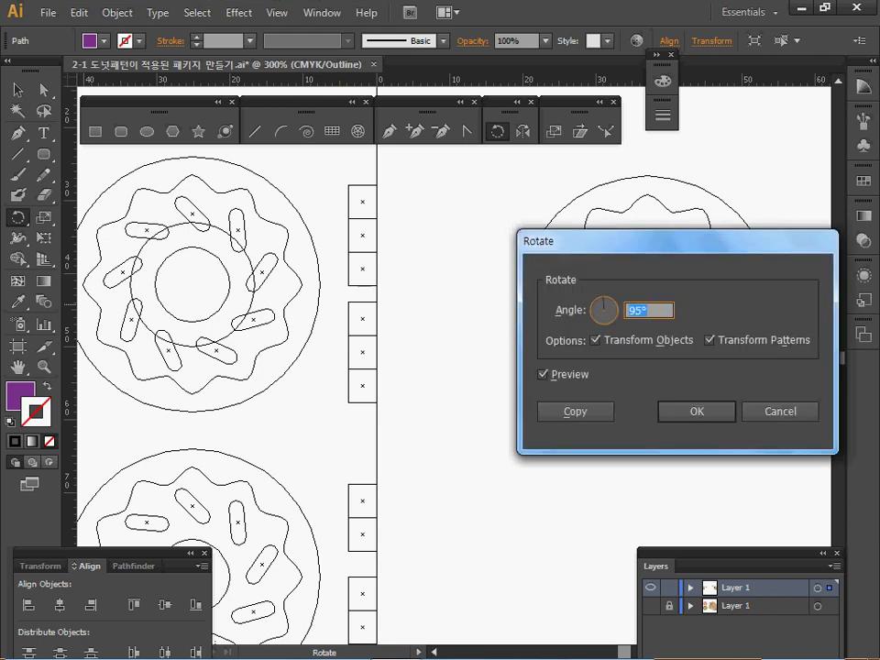
{"action": "type", "text": "40"}
{"action": "key", "text": "Tab"}
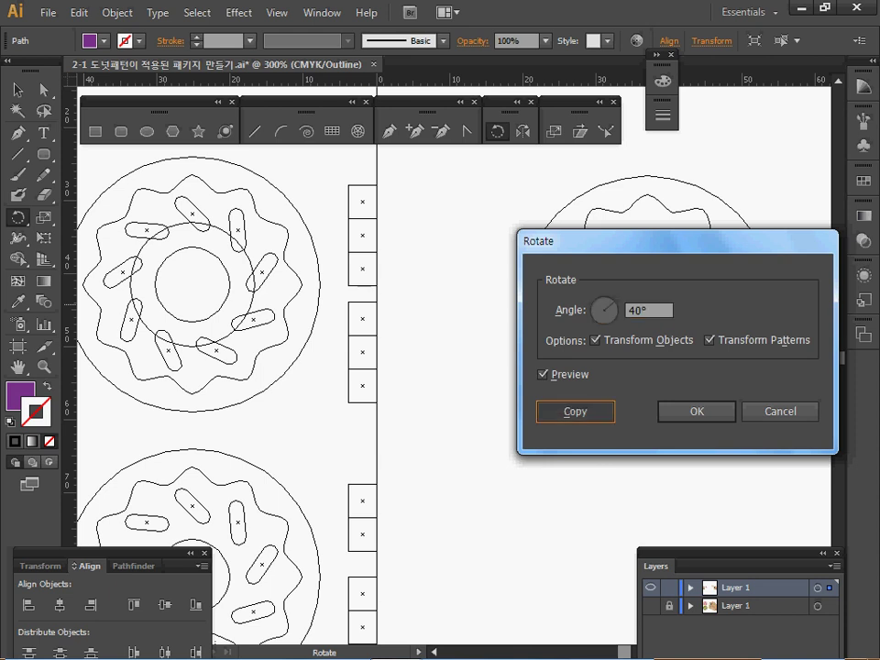
{"action": "key", "text": "Return"}
Step: Repeat the rotated copy seven more times so purple sprinkles ring the whole donut
{"action": "key", "text": "ctrl+d"}
{"action": "key", "text": "ctrl+d"}
{"action": "key", "text": "ctrl+d"}
{"action": "key", "text": "ctrl+d"}
{"action": "key", "text": "ctrl+d"}
{"action": "key", "text": "ctrl+d"}
{"action": "key", "text": "ctrl+d"}
{"action": "key", "text": "ctrl+y"}
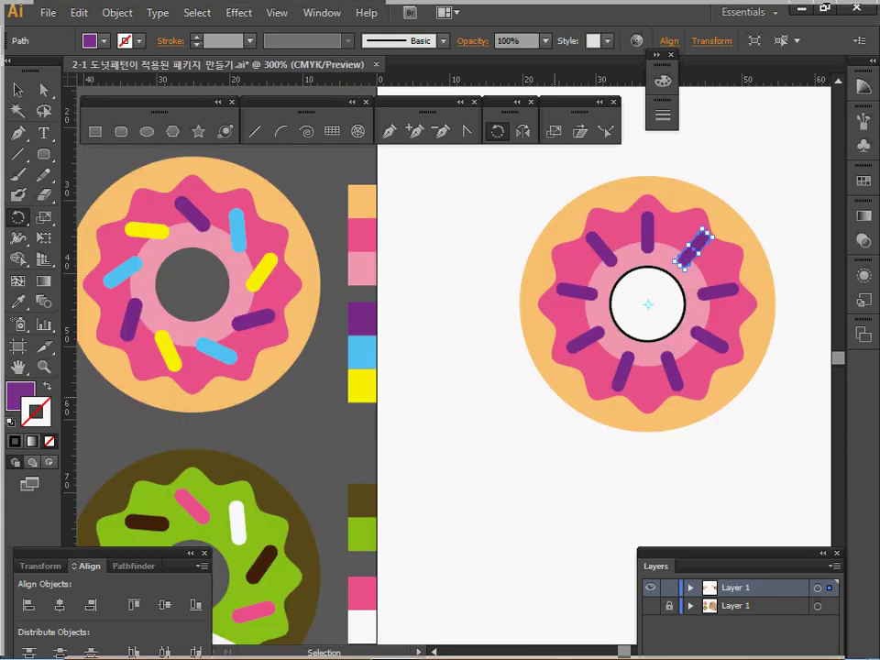
Step: Rotate all nine purple sprinkles individually by 45° about their own centres with Transform Each
{"action": "left_click_drag", "start_coordinate": [561, 384], "coordinate": [522, 391]}
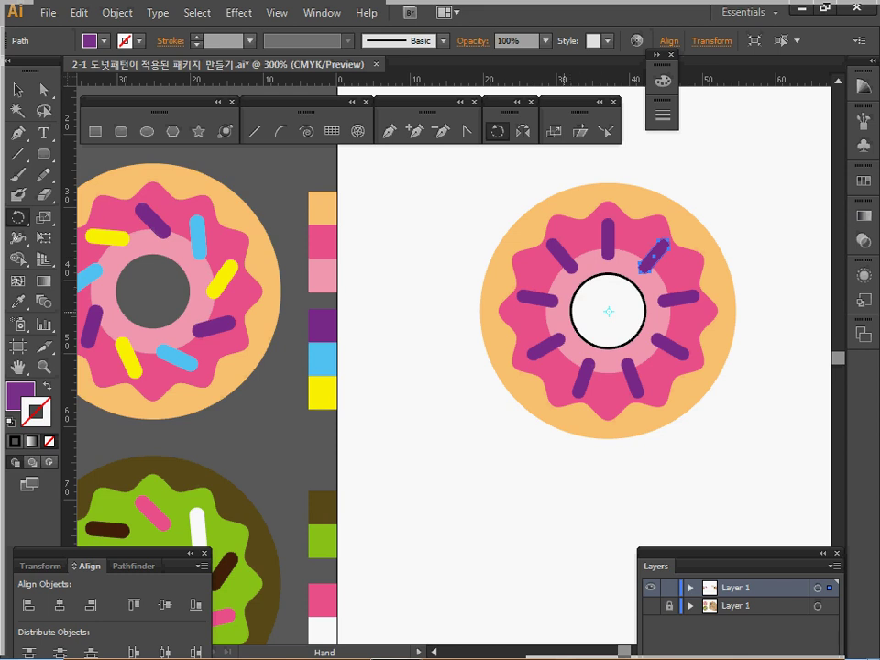
{"action": "key", "text": "r"}
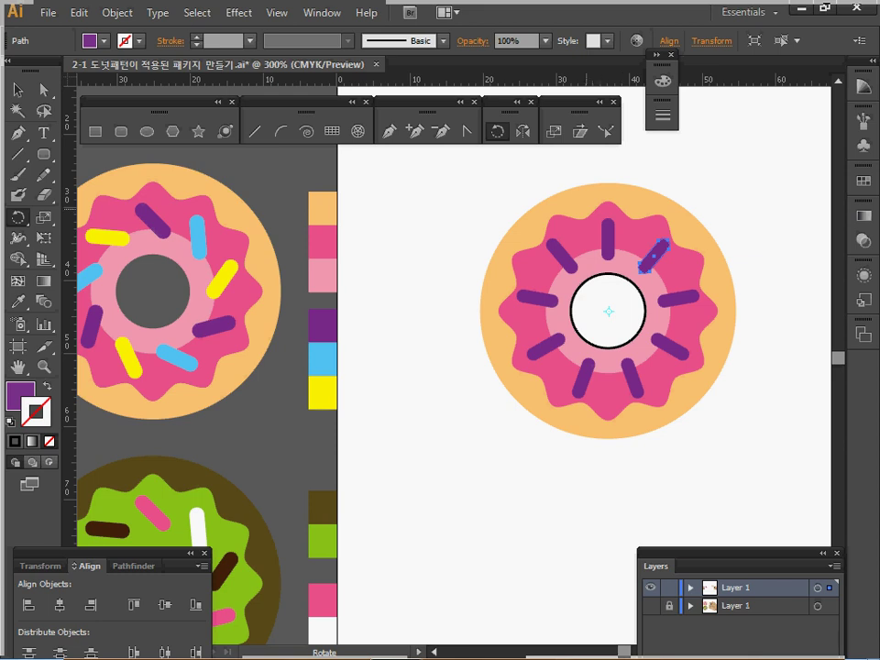
{"action": "key", "text": "ctrl"}
{"action": "left_click_drag", "start_coordinate": [487, 189], "coordinate": [676, 389]}
{"action": "left_click_drag", "start_coordinate": [628, 163], "coordinate": [630, 280]}
{"action": "key", "text": "ctrl+shift+b"}
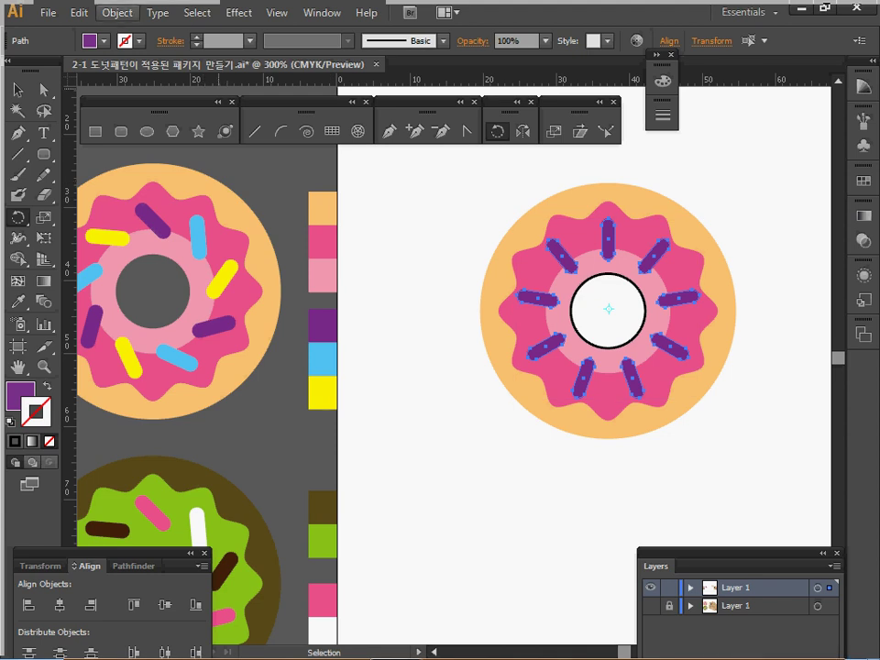
{"action": "left_click", "coordinate": [117, 13]}
{"action": "mouse_move", "coordinate": [148, 32]}
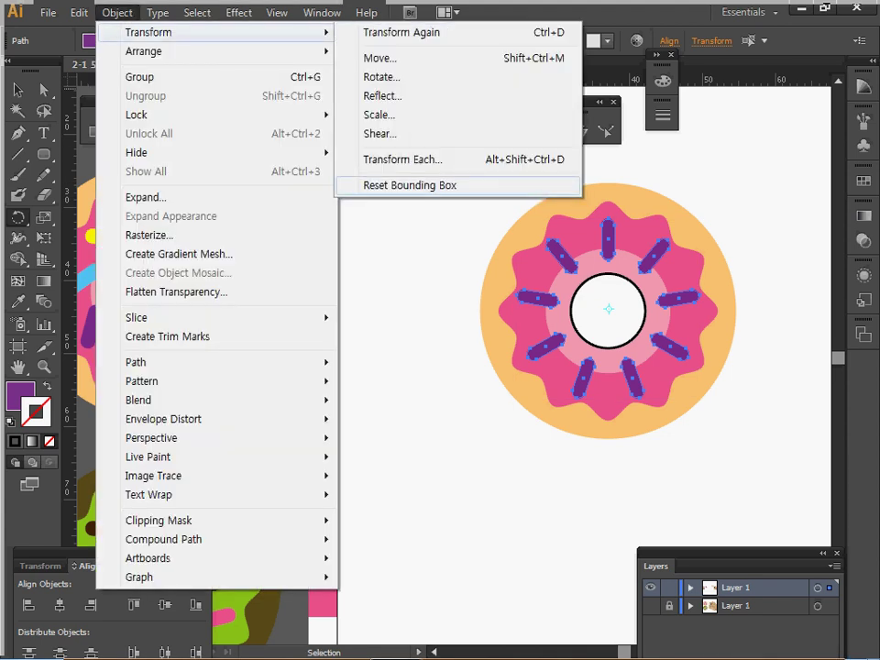
{"action": "left_click", "coordinate": [404, 158]}
{"action": "left_click_drag", "start_coordinate": [403, 156], "coordinate": [132, 81]}
{"action": "left_click_drag", "start_coordinate": [212, 328], "coordinate": [189, 327]}
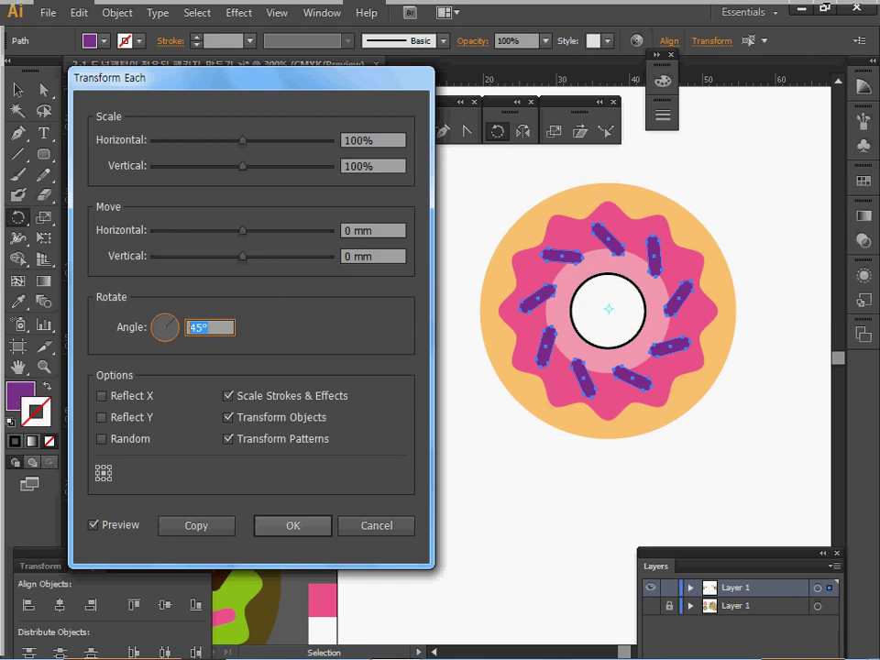
{"action": "left_click", "coordinate": [293, 525]}
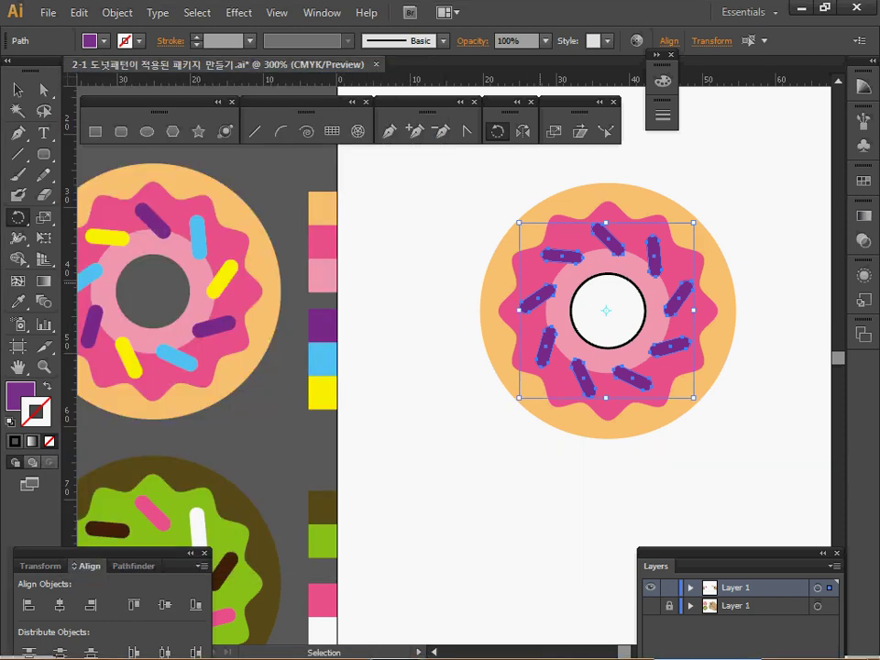
{"action": "left_click", "coordinate": [432, 284], "text": "ctrl"}
Step: Recolour the upper-left, right and lower-left sprinkles with the palette's yellow
{"action": "left_click_drag", "start_coordinate": [575, 312], "coordinate": [594, 302]}
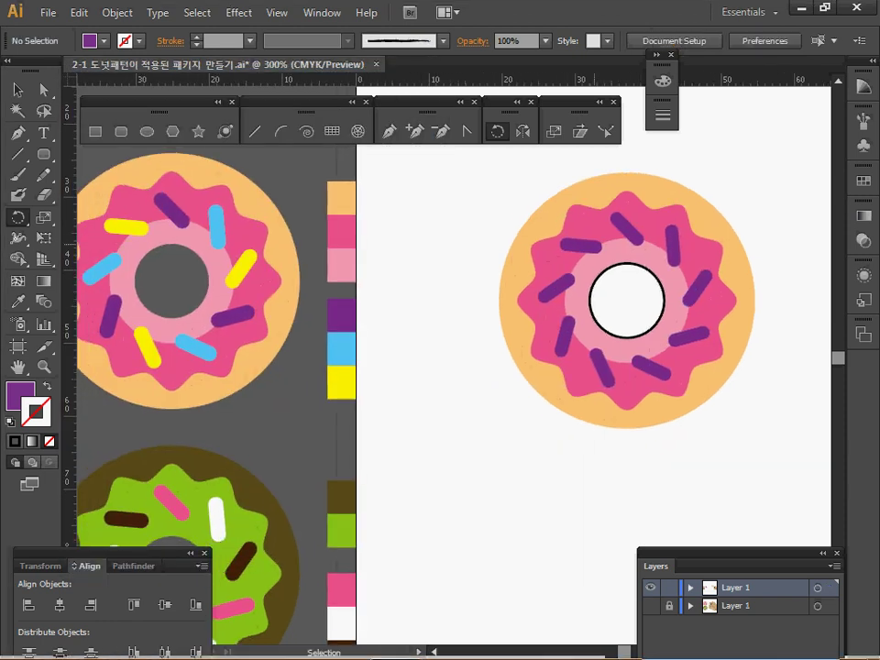
{"action": "left_click", "coordinate": [588, 245], "text": "ctrl"}
{"action": "left_click", "coordinate": [697, 288], "text": "ctrl+shift"}
{"action": "left_click", "coordinate": [598, 361], "text": "ctrl+shift"}
{"action": "key", "text": "i"}
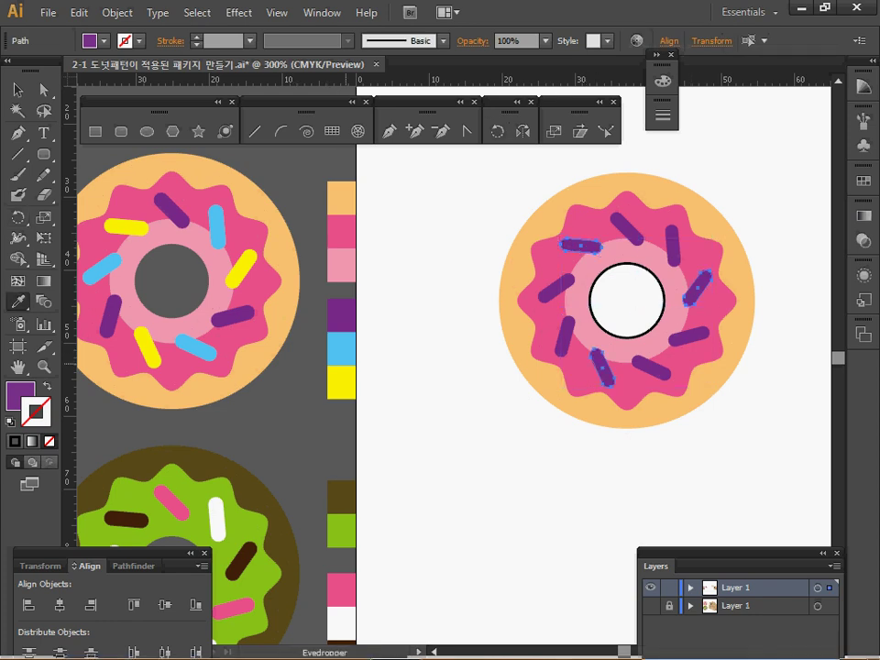
{"action": "left_click", "coordinate": [342, 379]}
{"action": "left_click", "coordinate": [461, 285], "text": "ctrl"}
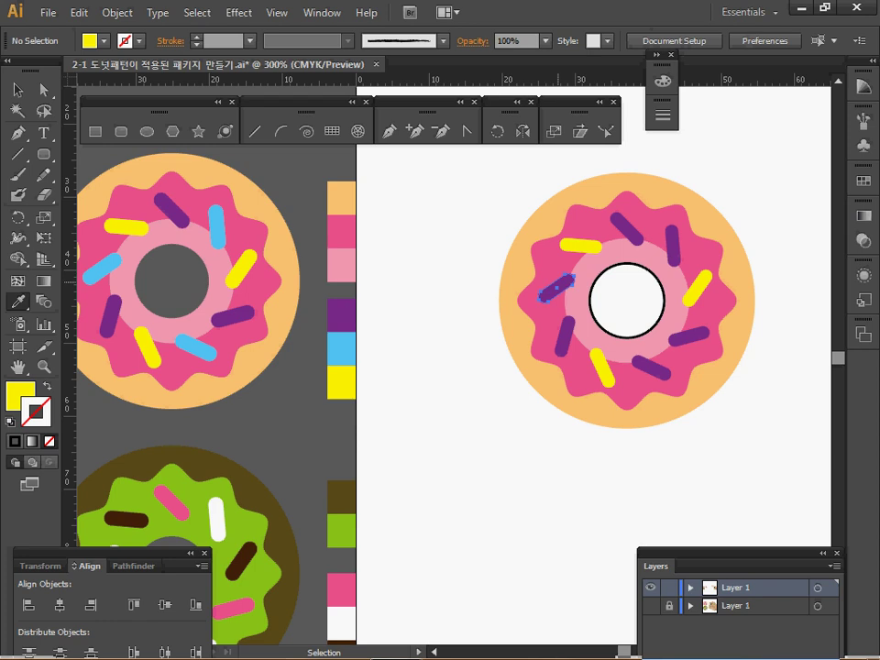
Step: Recolour the left, upper-right and lower-right sprinkles, each next to a yellow one, with the palette's sky blue
{"action": "left_click", "coordinate": [556, 288], "text": "ctrl"}
{"action": "left_click", "coordinate": [673, 246], "text": "shift"}
{"action": "left_click", "coordinate": [652, 367], "text": "ctrl+shift"}
{"action": "left_click", "coordinate": [342, 350]}
{"action": "left_click", "coordinate": [504, 370], "text": "ctrl"}
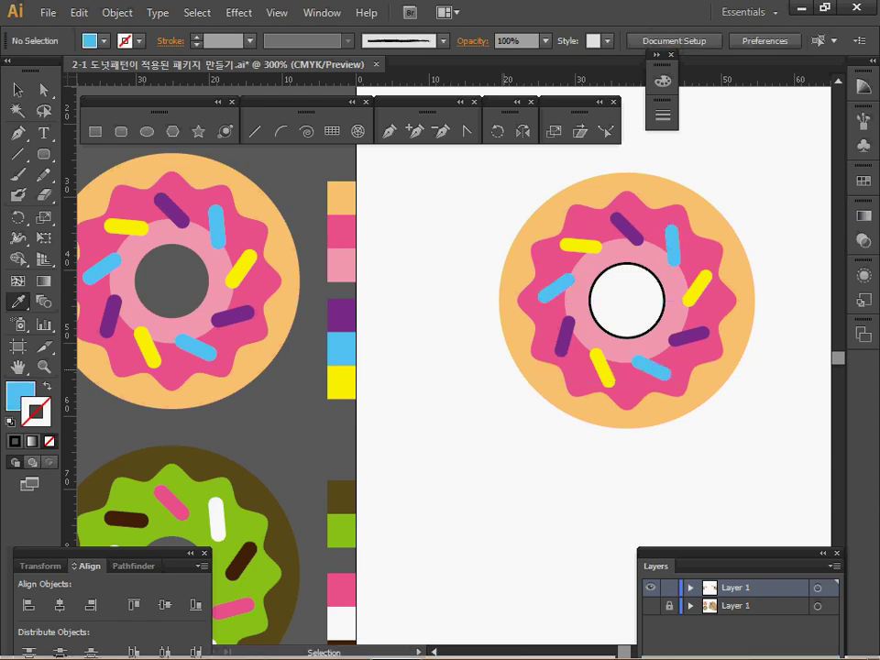
Step: Copy the whole pink donut straight down using Move with 0 mm horizontal and 40 mm vertical
{"action": "left_click", "coordinate": [449, 345], "text": "ctrl+alt"}
{"action": "left_click_drag", "start_coordinate": [507, 341], "coordinate": [471, 264]}
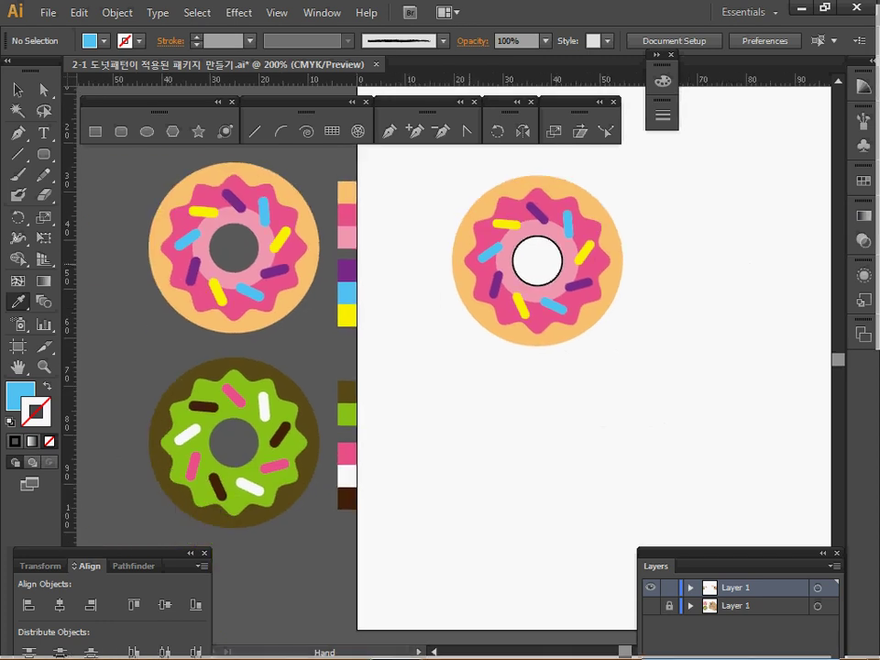
{"action": "key", "text": "i"}
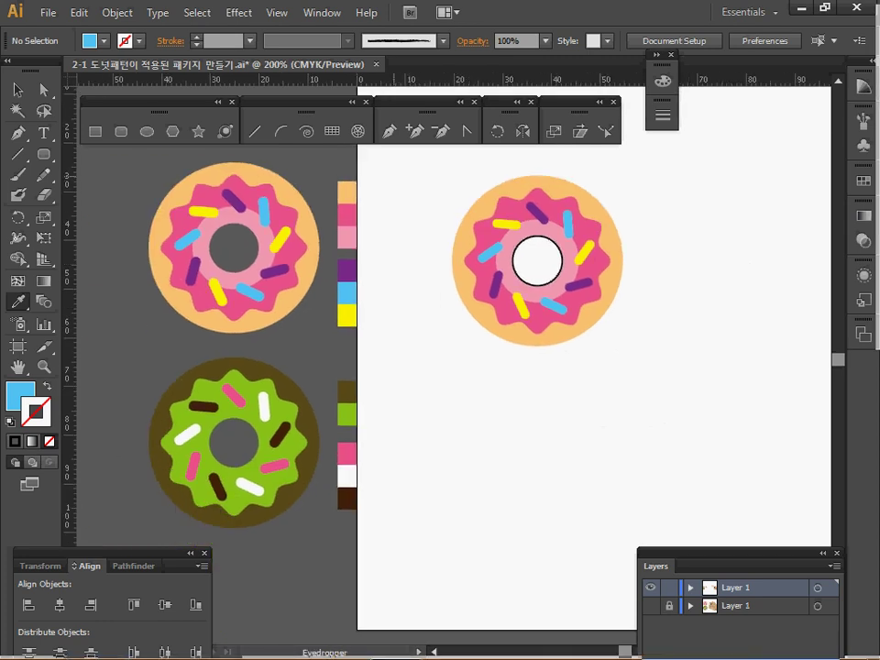
{"action": "key", "text": "v"}
{"action": "key", "text": "ctrl+a"}
{"action": "key", "text": "i"}
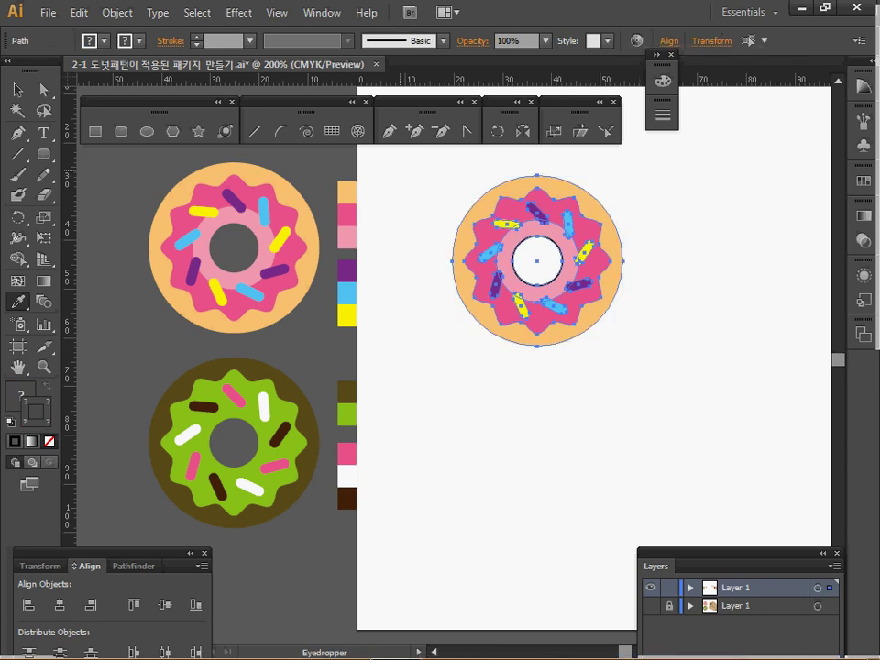
{"action": "key", "text": "v"}
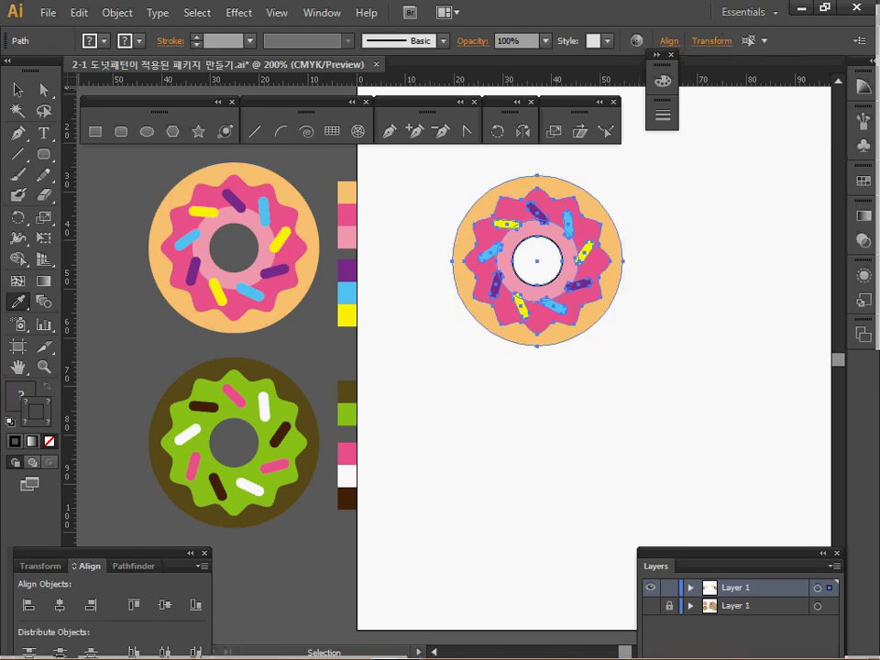
{"action": "key", "text": "a"}
{"action": "key", "text": "Return"}
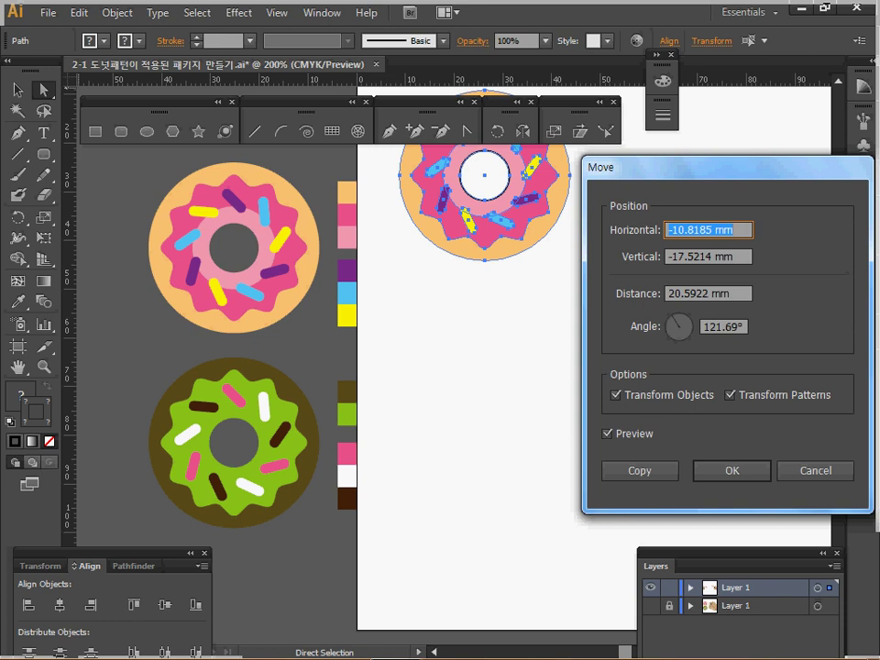
{"action": "type", "text": "0"}
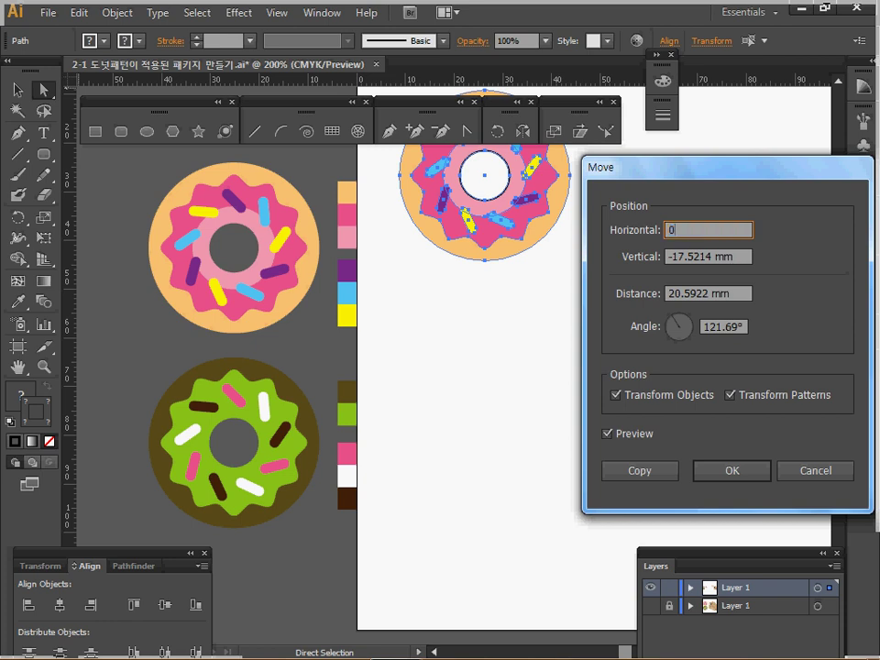
{"action": "key", "text": "Tab"}
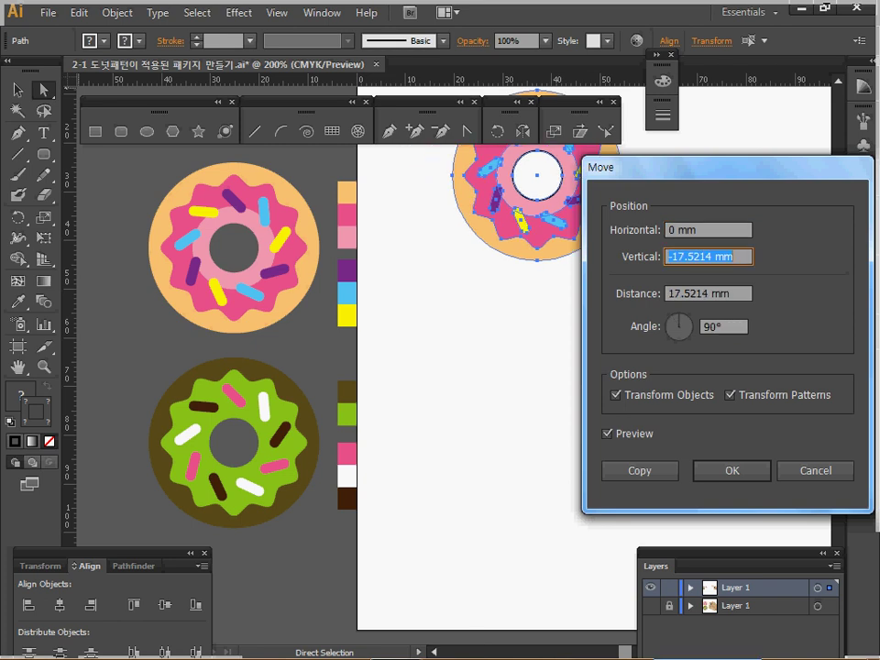
{"action": "type", "text": "40"}
{"action": "key", "text": "Tab"}
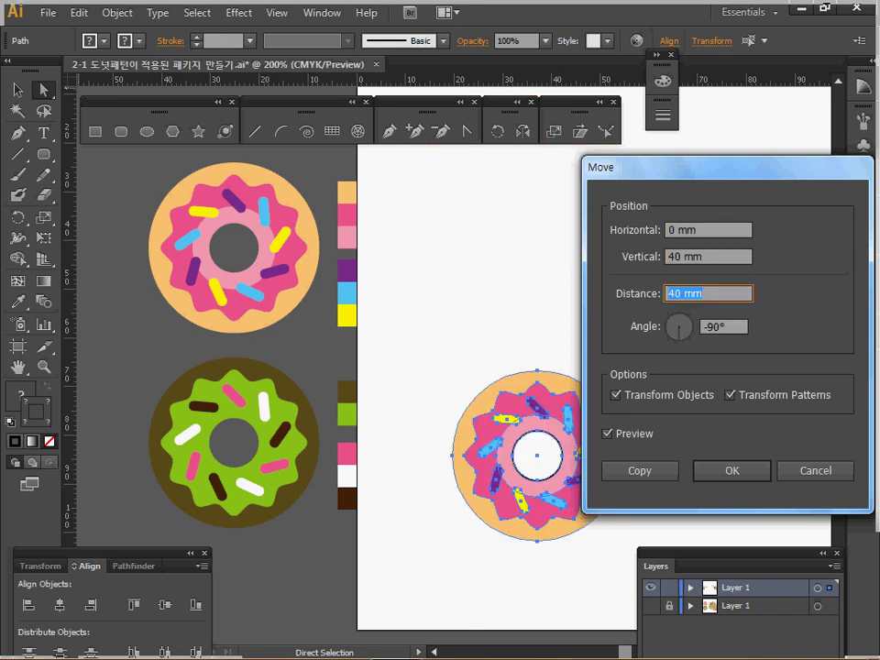
{"action": "left_click", "coordinate": [640, 471]}
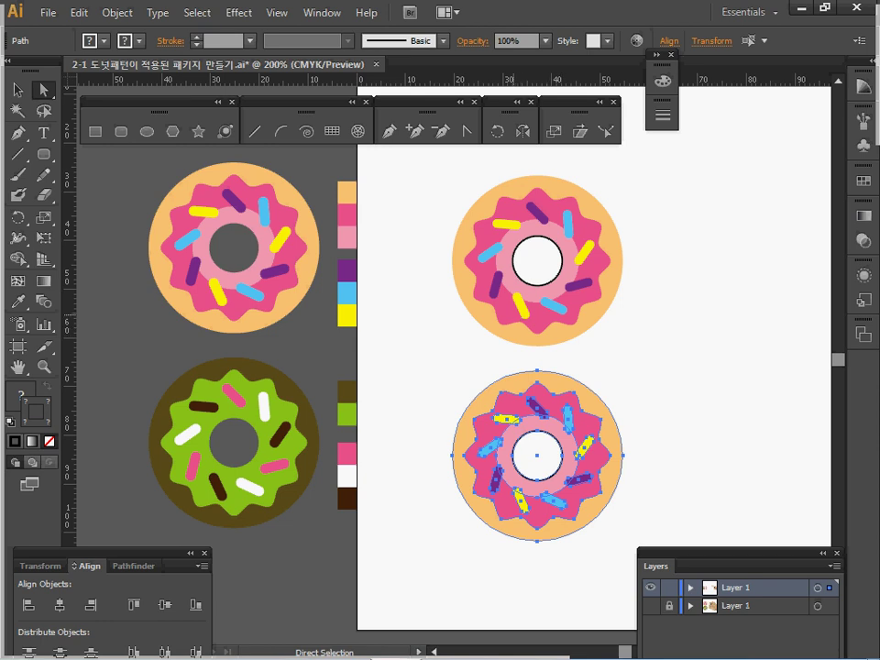
{"action": "key", "text": "v"}
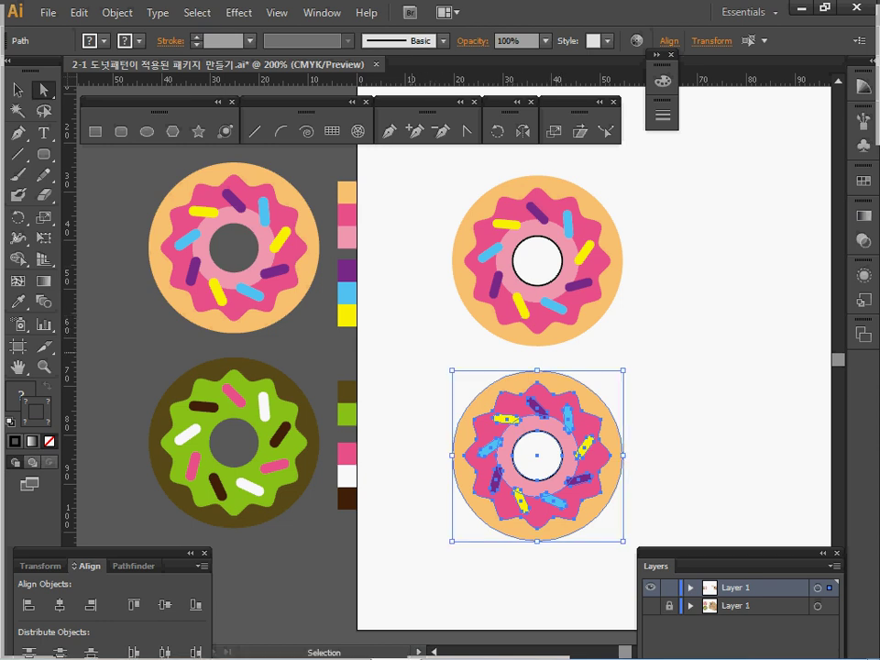
{"action": "key", "text": "ctrl+shift+a"}
Step: Recolour the lower donut's outer circle dark olive brown and its wavy icing green, sampling the green reference donut and palette
{"action": "left_click", "coordinate": [520, 378], "text": "ctrl"}
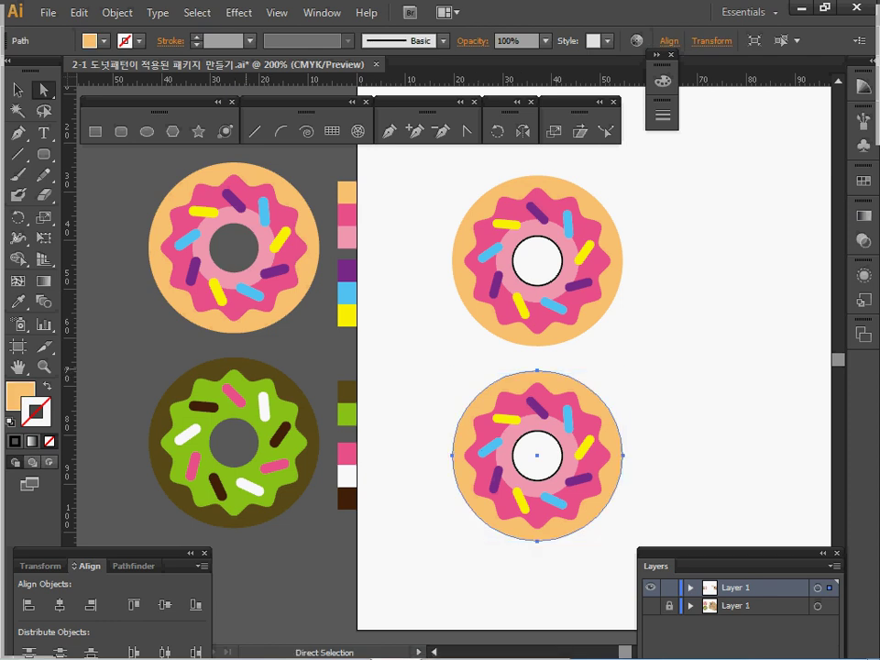
{"action": "key", "text": "i"}
{"action": "left_click", "coordinate": [248, 371]}
{"action": "left_click", "coordinate": [510, 402], "text": "ctrl"}
{"action": "left_click", "coordinate": [248, 388]}
{"action": "left_click", "coordinate": [347, 415]}
Step: Delete the light pink circle around the hole of the green donut
{"action": "key", "text": "ctrl+shift+a"}
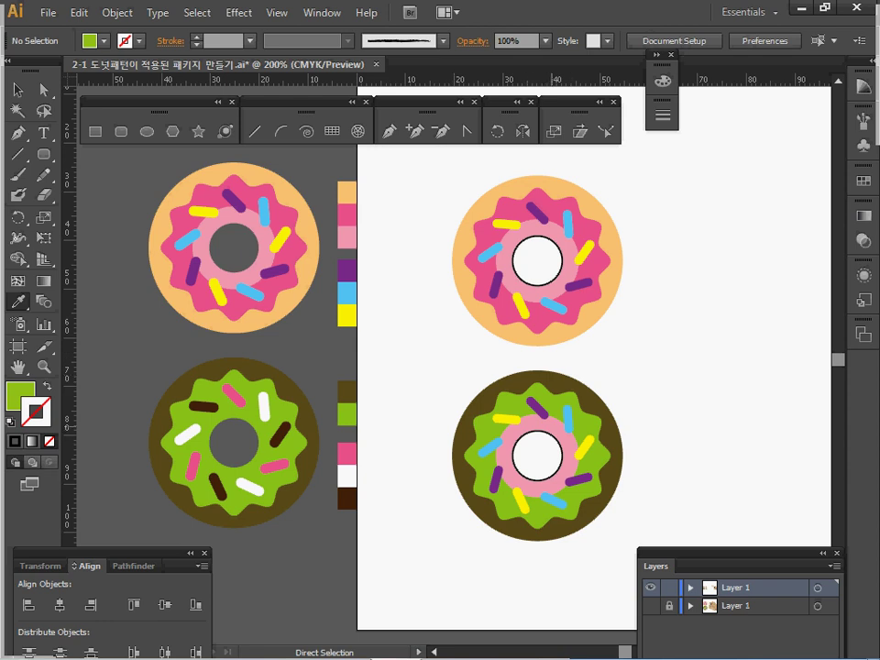
{"action": "left_click", "coordinate": [533, 457], "text": "ctrl"}
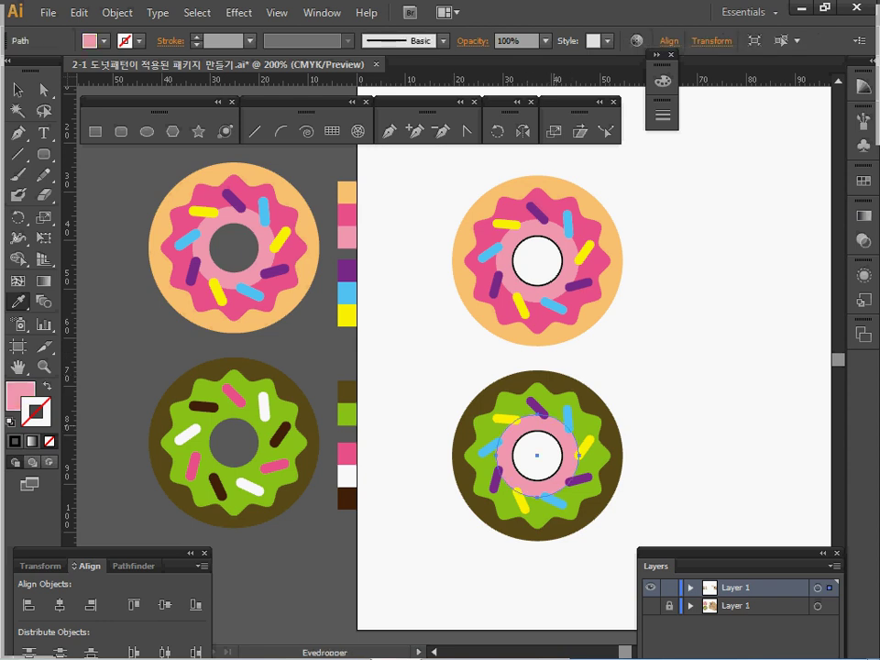
{"action": "key", "text": "Delete"}
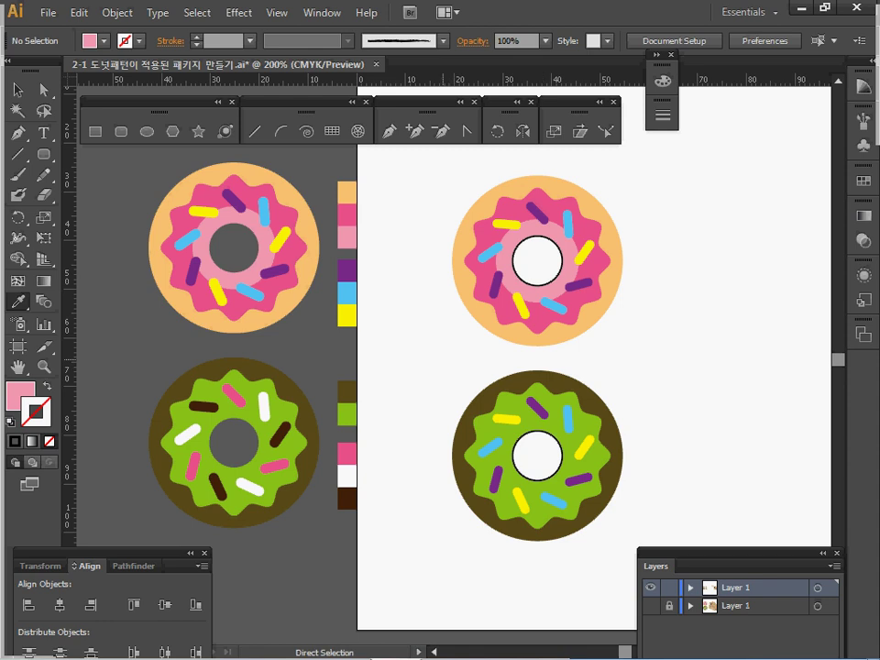
Step: Recolour the green donut's three purple sprinkles with the pink of the reference donut's sprinkles
{"action": "left_click", "coordinate": [538, 408], "text": "ctrl"}
{"action": "left_click", "coordinate": [496, 480], "text": "ctrl+shift"}
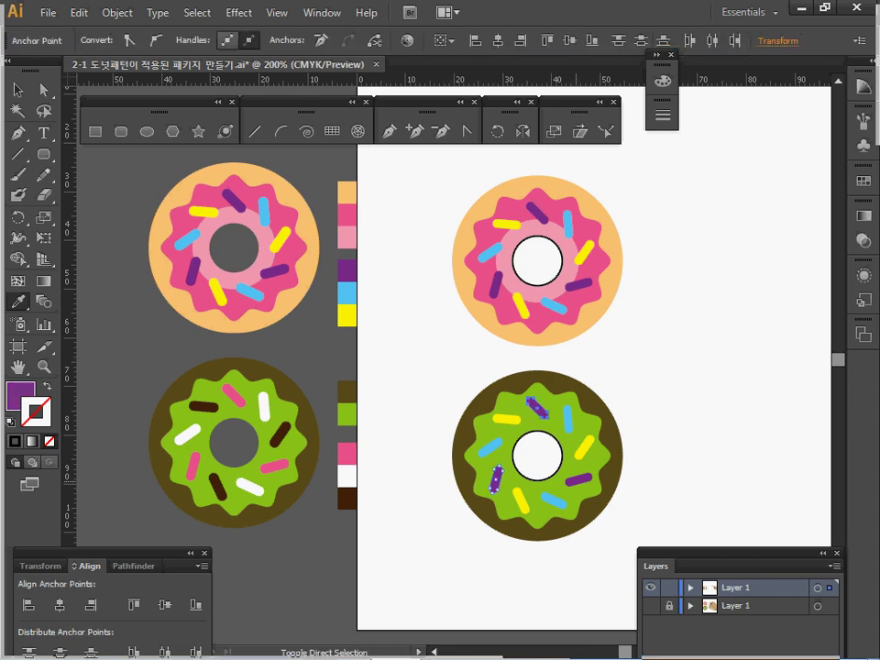
{"action": "left_click", "coordinate": [578, 480], "text": "ctrl+shift"}
{"action": "left_click", "coordinate": [235, 397]}
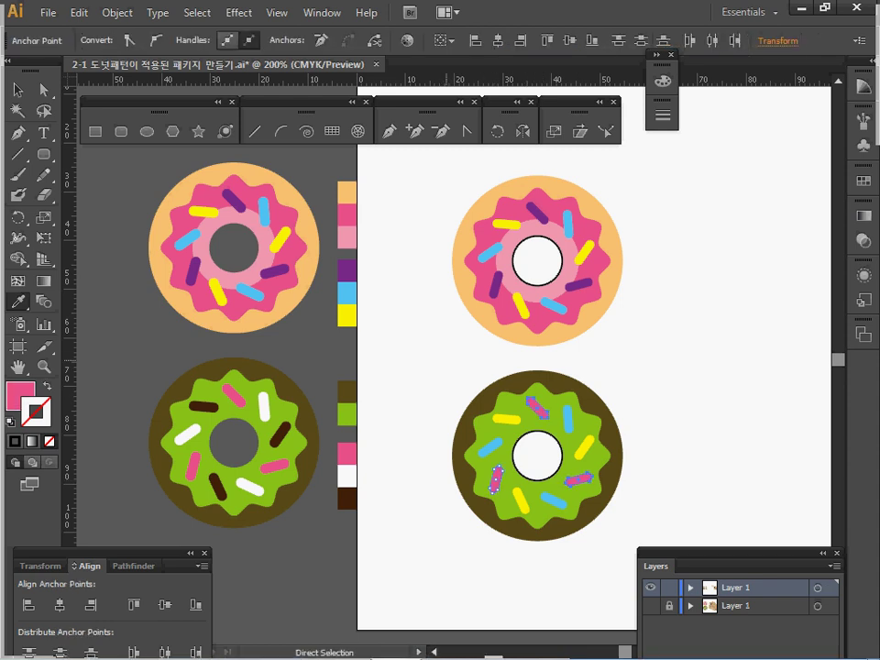
{"action": "left_click", "coordinate": [410, 400], "text": "ctrl"}
Step: Recolour the green donut's three yellow sprinkles with the reference donut's dark brown
{"action": "left_click", "coordinate": [500, 420], "text": "ctrl"}
{"action": "left_click", "coordinate": [587, 444], "text": "ctrl+shift"}
{"action": "left_click", "coordinate": [521, 500], "text": "ctrl+shift"}
{"action": "left_click", "coordinate": [203, 407]}
{"action": "left_click", "coordinate": [411, 353], "text": "ctrl"}
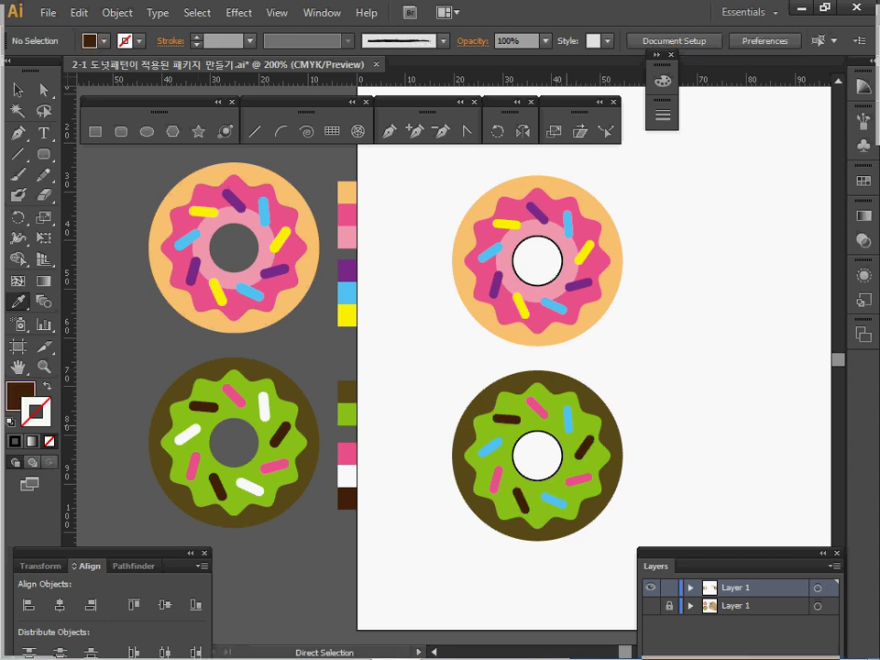
Step: Recolour the green donut's three sky blue sprinkles with the reference donut's white
{"action": "left_click", "coordinate": [568, 419], "text": "ctrl"}
{"action": "left_click", "coordinate": [491, 448], "text": "ctrl+shift"}
{"action": "left_click", "coordinate": [554, 501], "text": "ctrl+shift"}
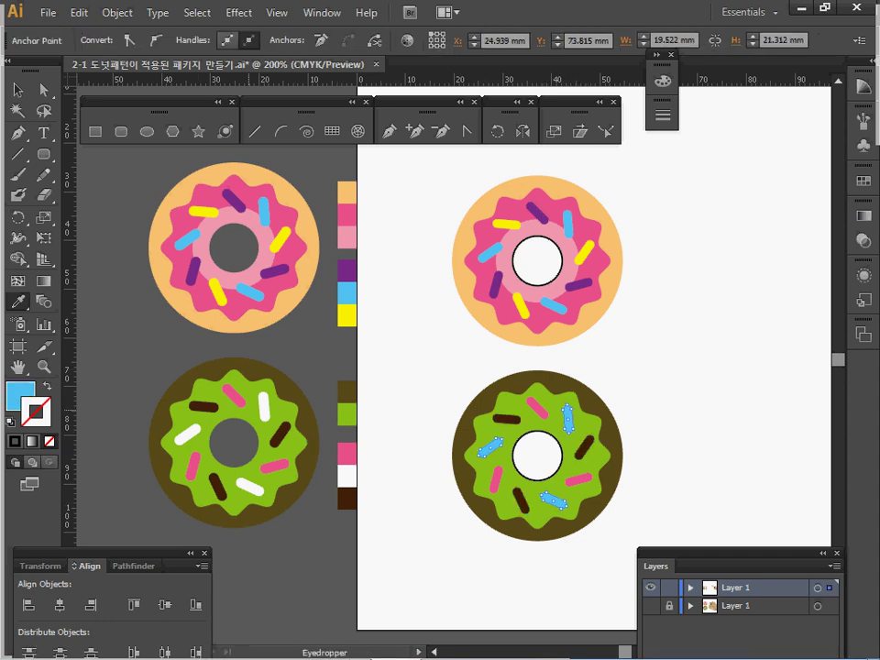
{"action": "left_click", "coordinate": [264, 406]}
{"action": "left_click", "coordinate": [346, 341], "text": "ctrl"}
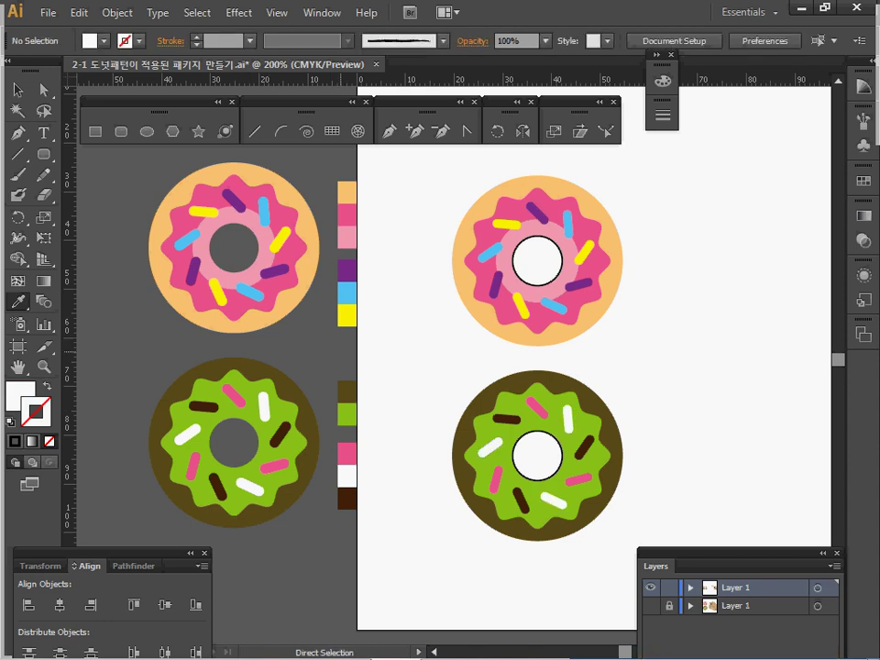
Step: Divide the green donut's brown base, green icing and centre circle with Pathfinder Divide
{"action": "key", "text": "v"}
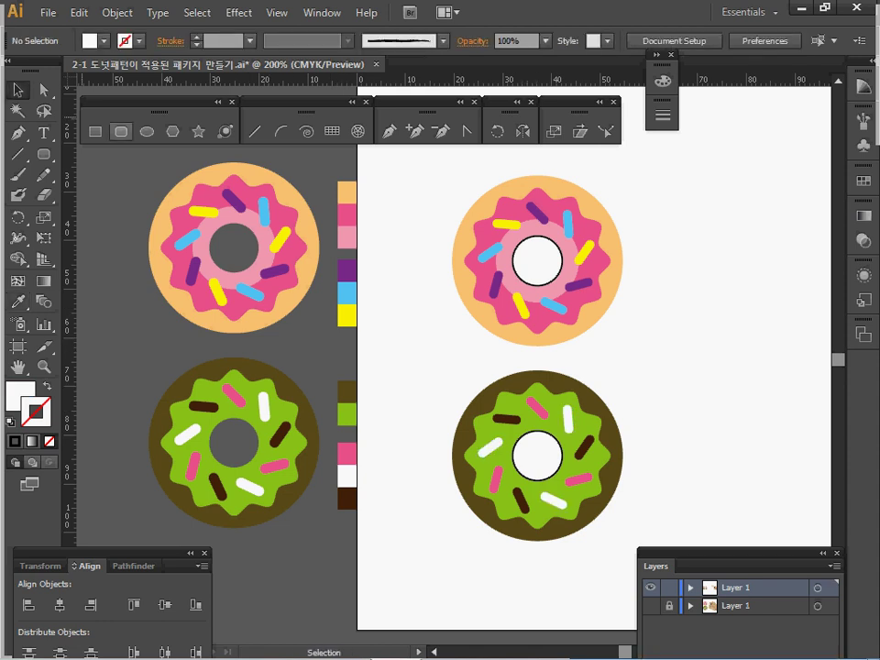
{"action": "left_click", "coordinate": [558, 377]}
{"action": "left_click", "coordinate": [556, 361]}
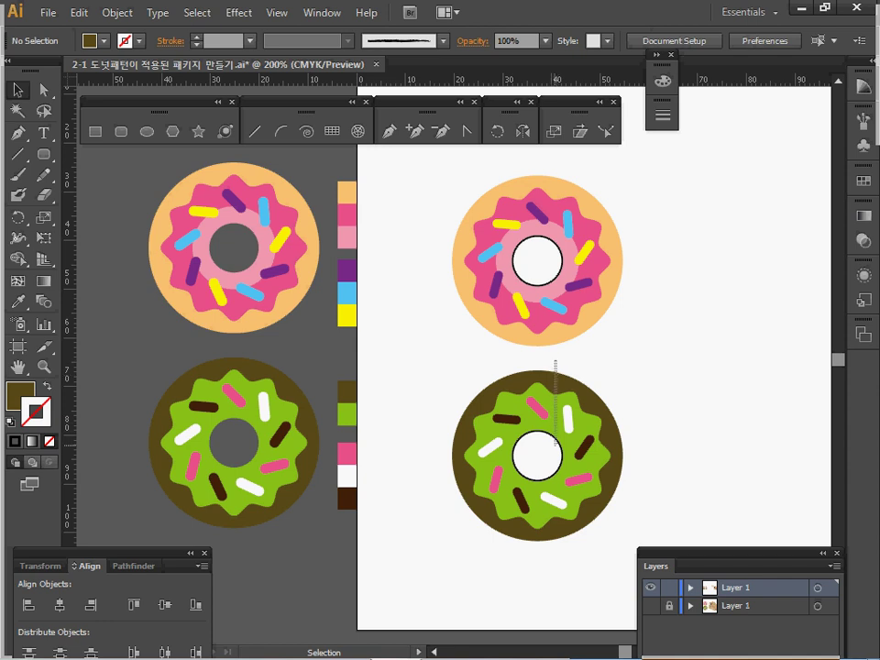
{"action": "left_click_drag", "start_coordinate": [554, 360], "coordinate": [556, 448]}
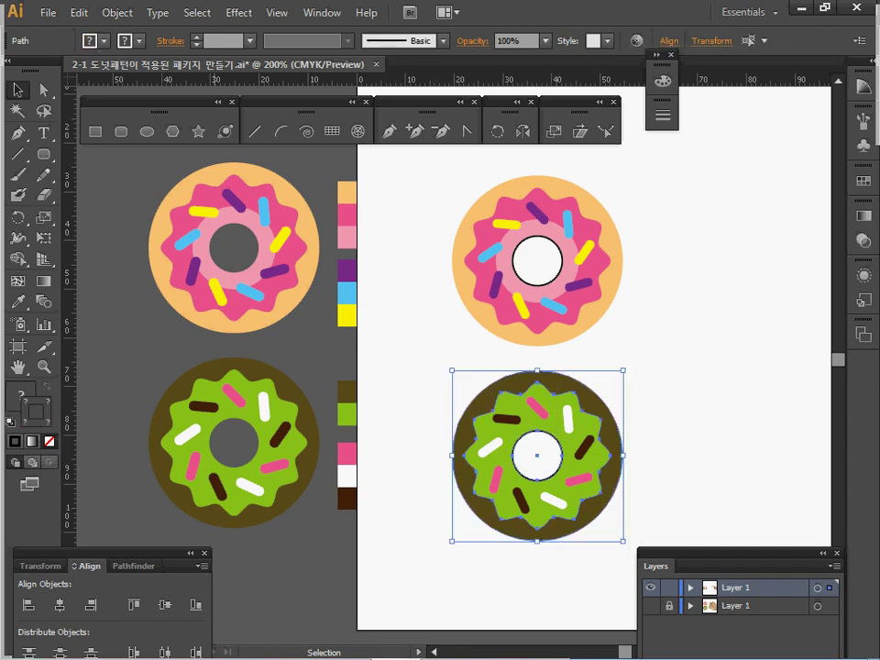
{"action": "left_click", "coordinate": [133, 566]}
{"action": "left_click", "coordinate": [32, 646]}
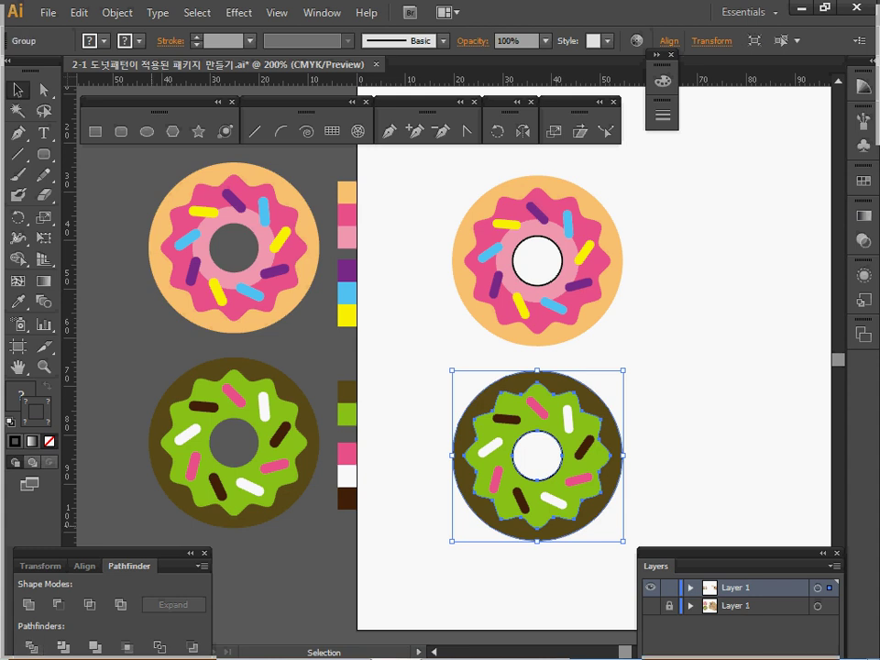
Step: Isolate the divided green donut group and delete its centre circle to leave an open hole
{"action": "double_click", "coordinate": [554, 450]}
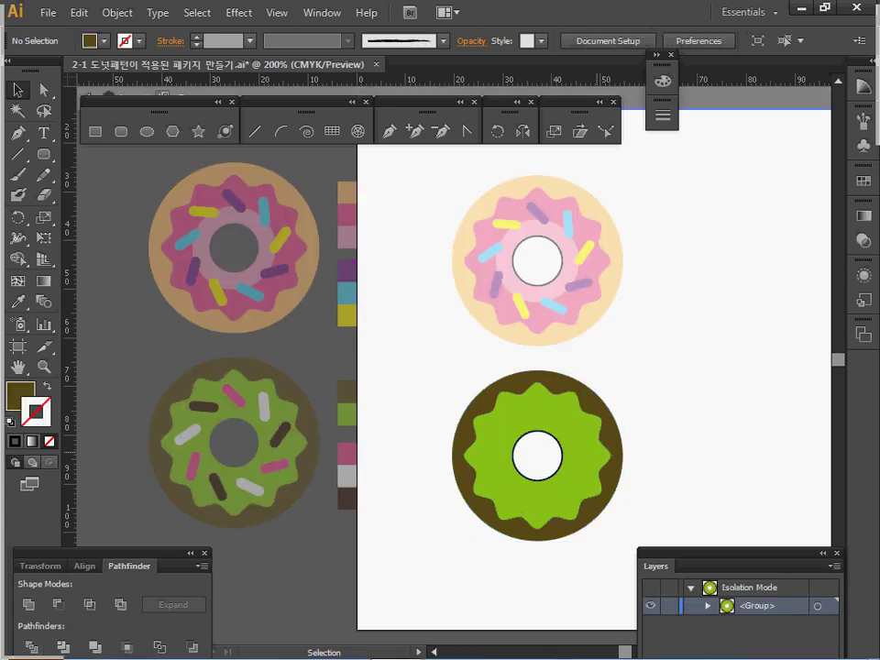
{"action": "left_click", "coordinate": [535, 460]}
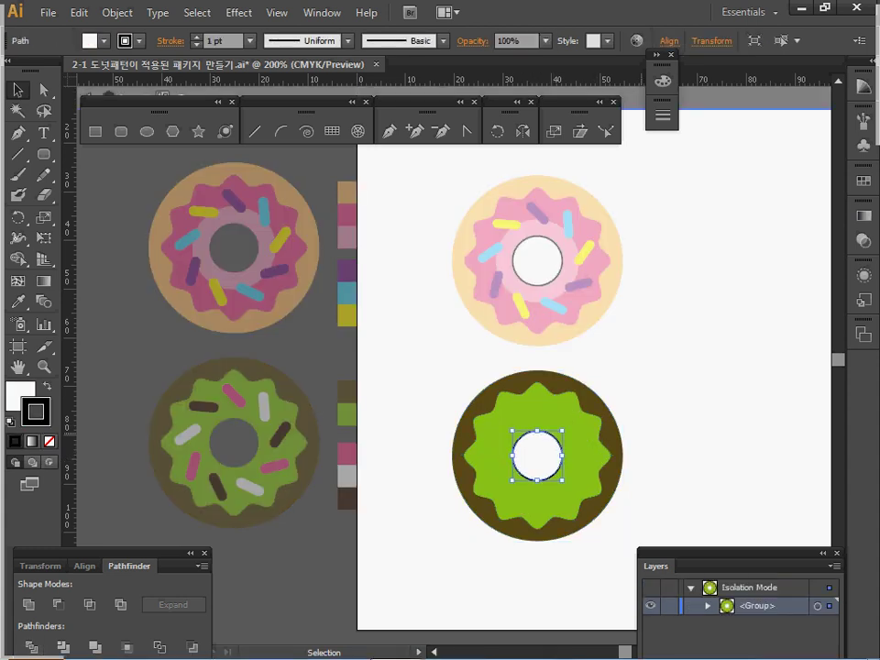
{"action": "key", "text": "Delete"}
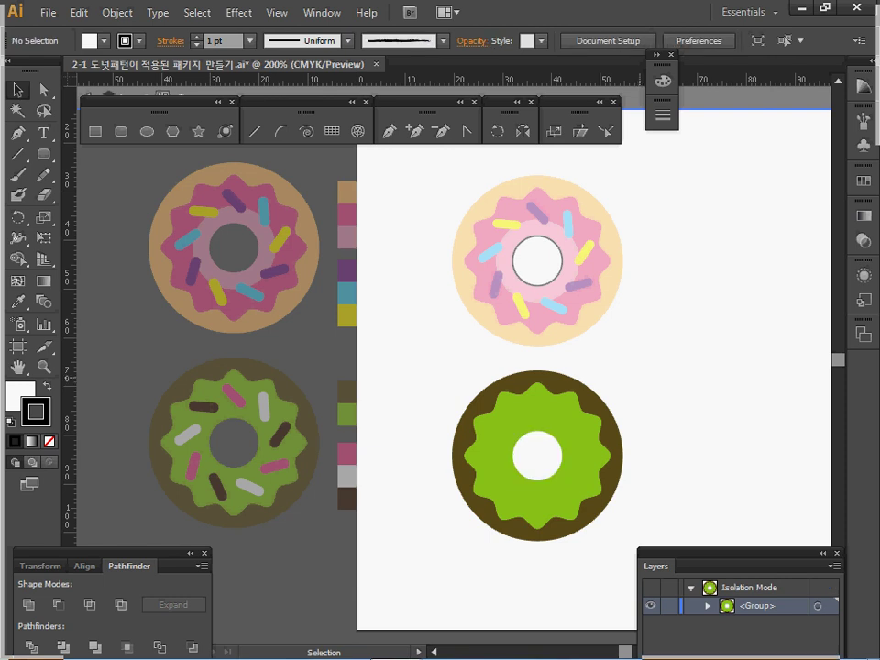
{"action": "key", "text": "Escape"}
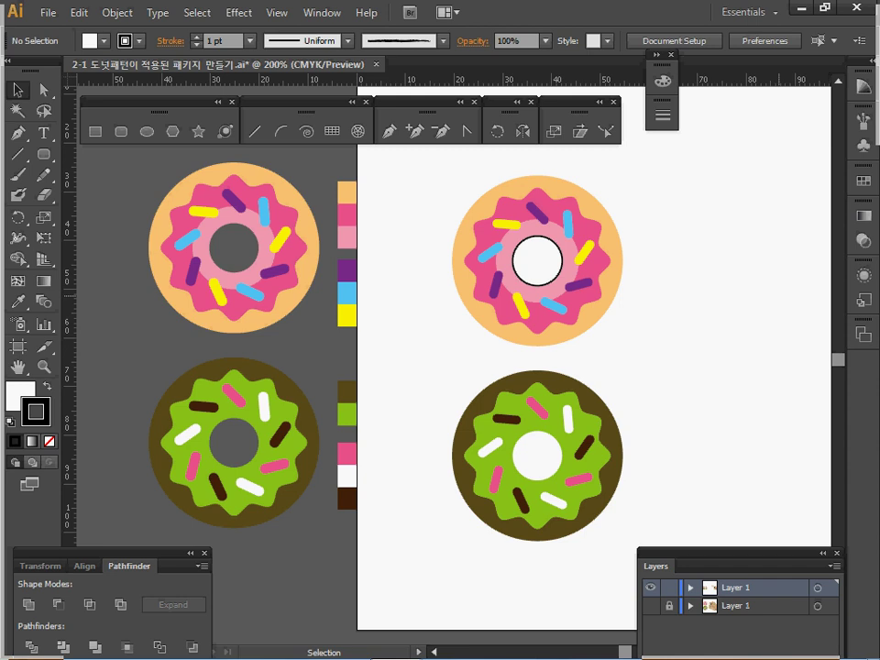
Step: Divide the pink donut's base shapes, delete the centre circle to open the hole, and save the document
{"action": "left_click_drag", "start_coordinate": [550, 161], "coordinate": [560, 257]}
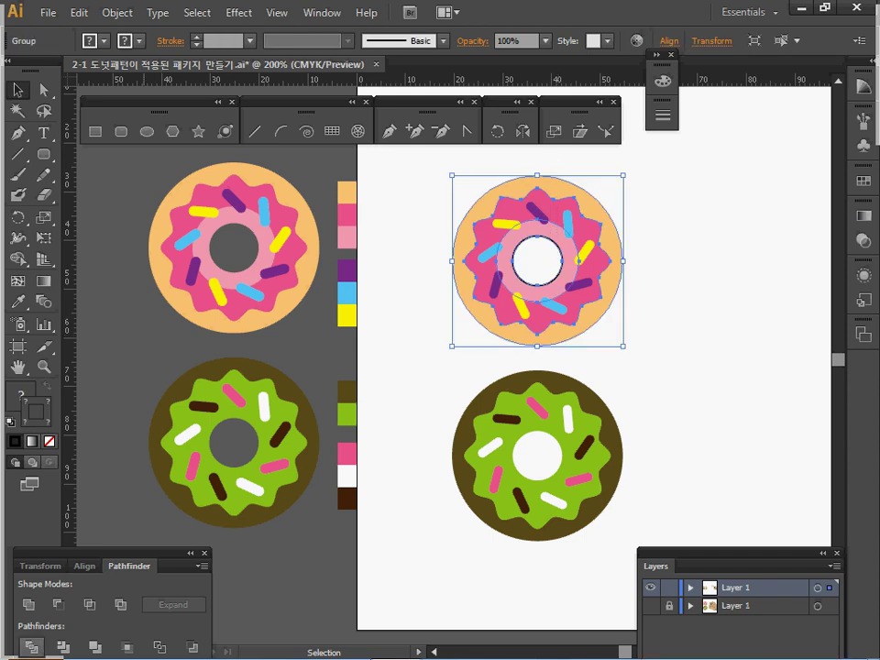
{"action": "double_click", "coordinate": [554, 259]}
{"action": "key", "text": "Delete"}
{"action": "key", "text": "Escape"}
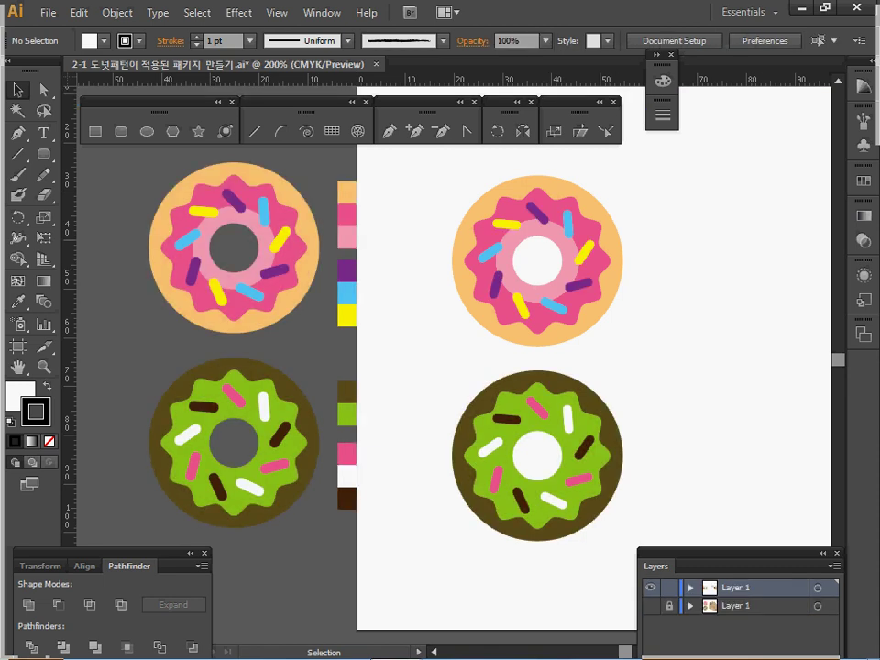
{"action": "key", "text": "ctrl+s"}
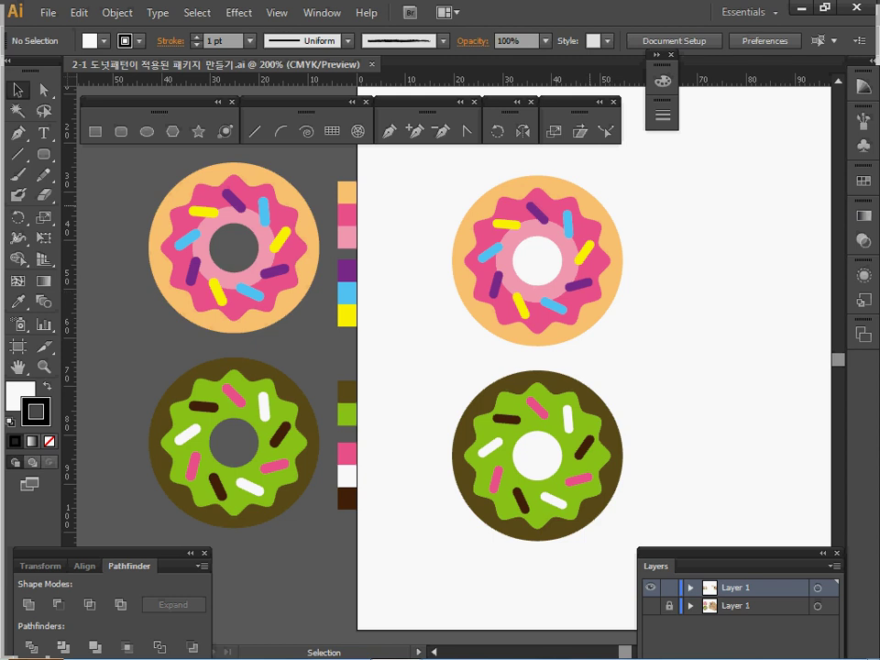
Step: Group the pink donut with its sprinkles, and the green donut with its sprinkles, as two separate groups
{"action": "left_click_drag", "start_coordinate": [443, 176], "coordinate": [625, 305]}
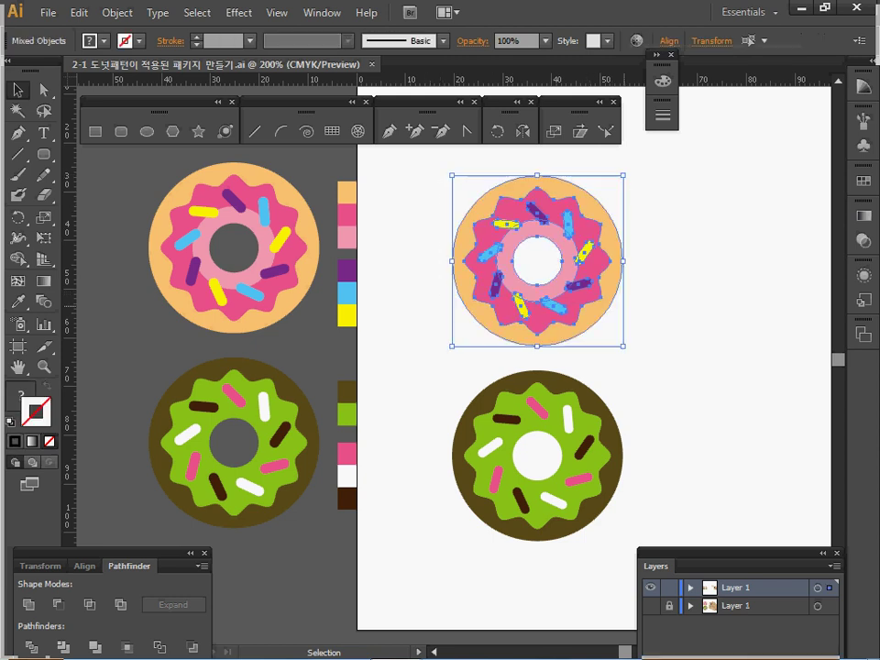
{"action": "key", "text": "ctrl+g"}
{"action": "left_click_drag", "start_coordinate": [436, 389], "coordinate": [634, 529]}
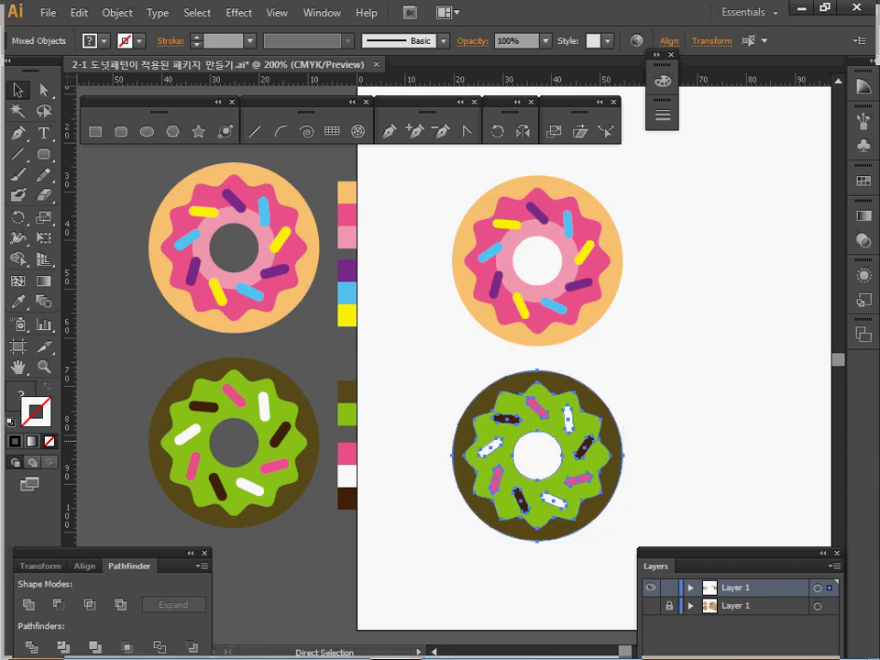
{"action": "key", "text": "ctrl+g"}
{"action": "key", "text": "ctrl+shift+a"}
Step: Draw a 40 × 80 mm rectangle enclosing both donuts
{"action": "key", "text": "m"}
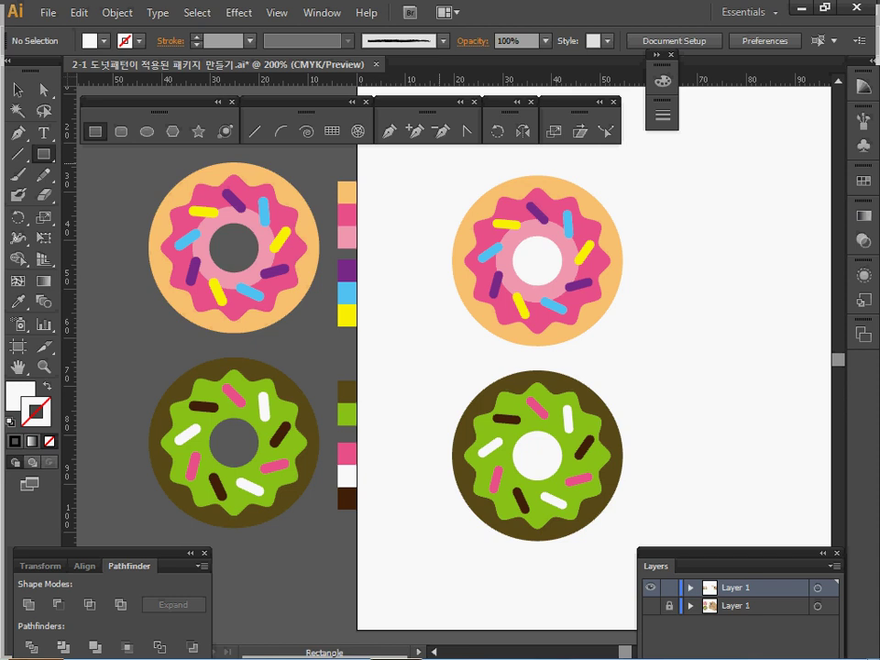
{"action": "left_click", "coordinate": [438, 239]}
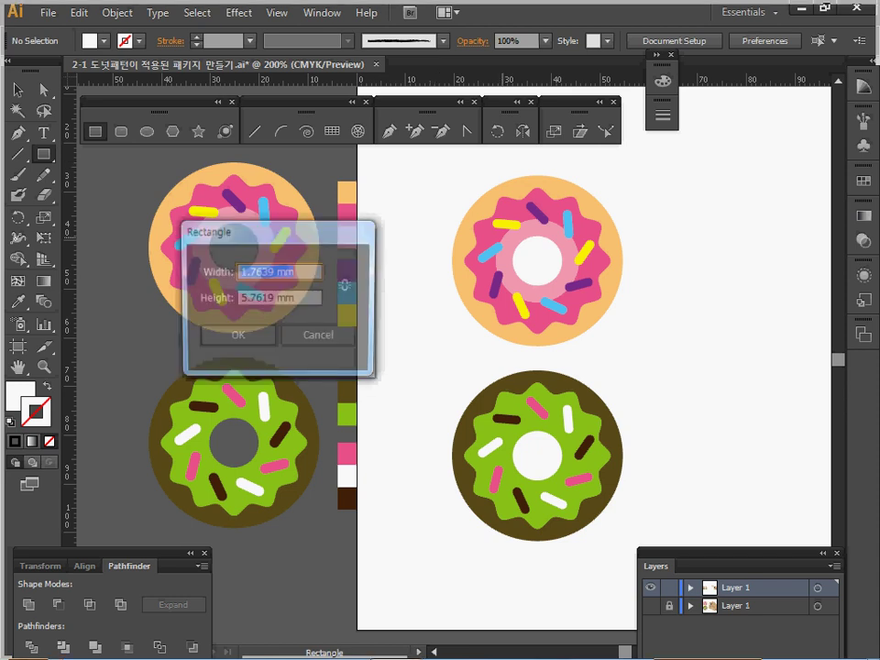
{"action": "type", "text": "40"}
{"action": "key", "text": "Tab"}
{"action": "type", "text": "8"}
{"action": "key", "text": "Return"}
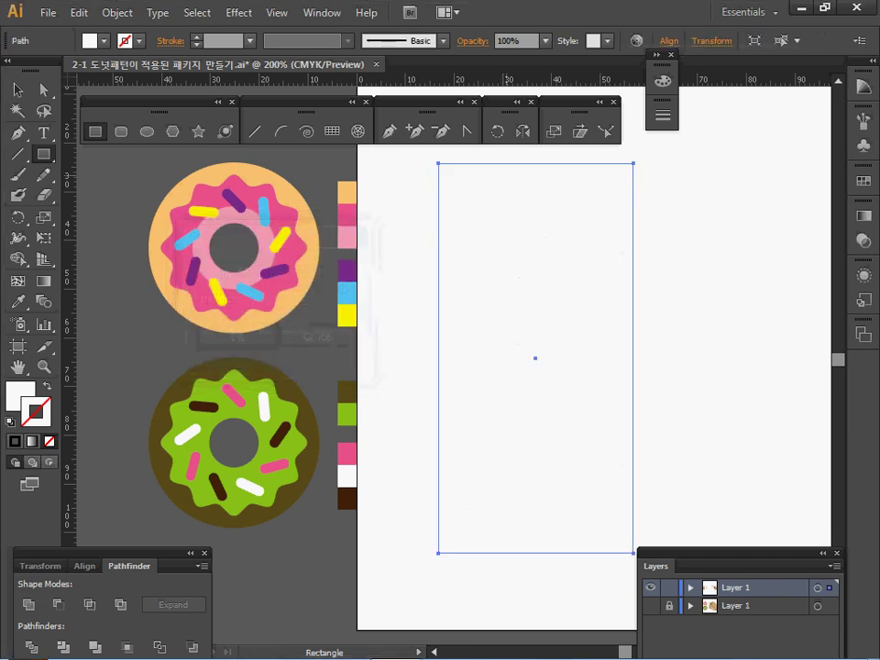
Step: Remove the rectangle's fill and send it behind the donuts
{"action": "right_click", "coordinate": [505, 225]}
{"action": "left_click", "coordinate": [663, 81]}
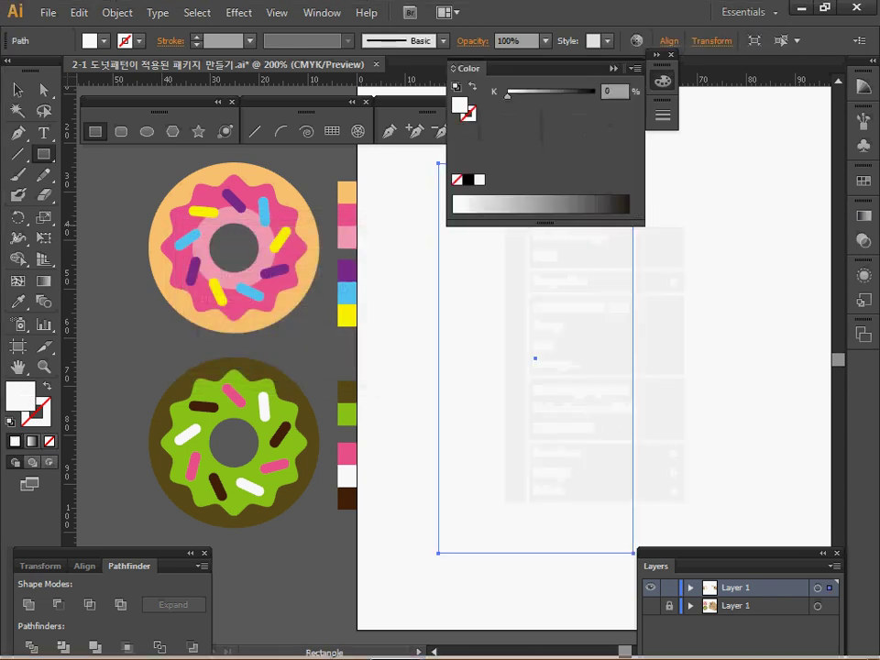
{"action": "left_click", "coordinate": [457, 179]}
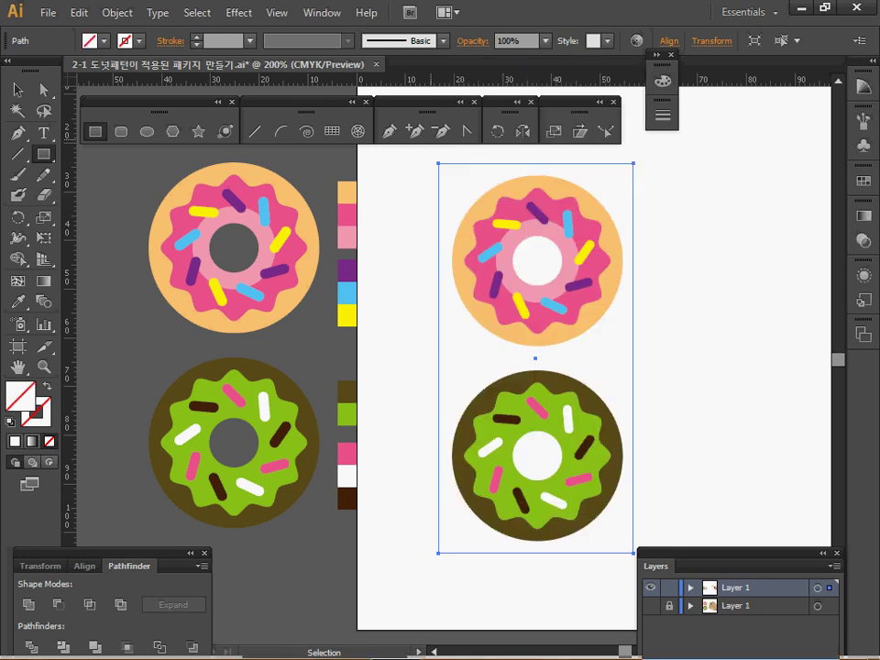
{"action": "right_click", "coordinate": [453, 184]}
{"action": "mouse_move", "coordinate": [550, 430]}
{"action": "left_click", "coordinate": [668, 487]}
Step: Align both donuts and the unfilled rectangle on their horizontal centres
{"action": "key", "text": "v"}
{"action": "left_click_drag", "start_coordinate": [403, 167], "coordinate": [635, 506]}
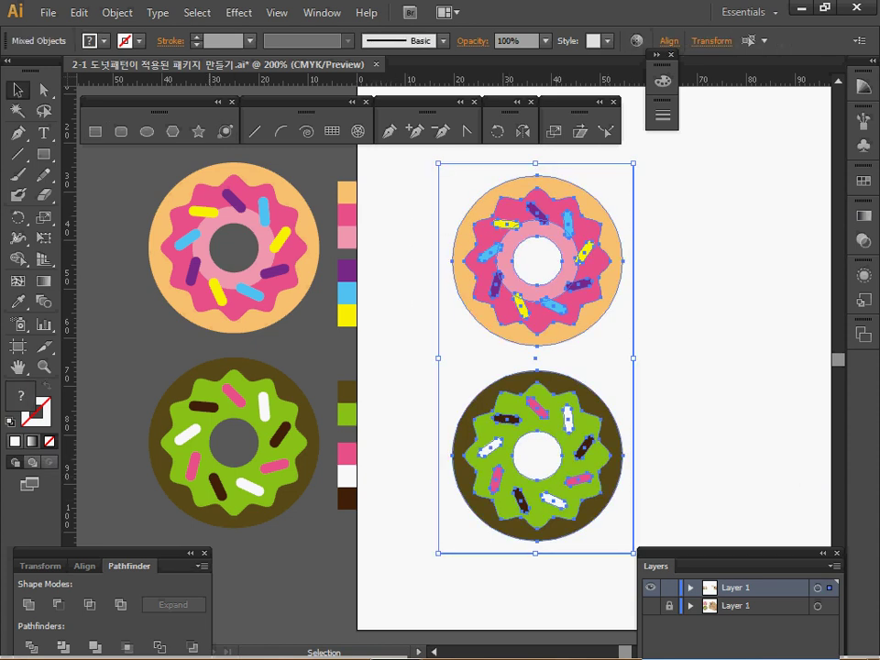
{"action": "left_click", "coordinate": [87, 565]}
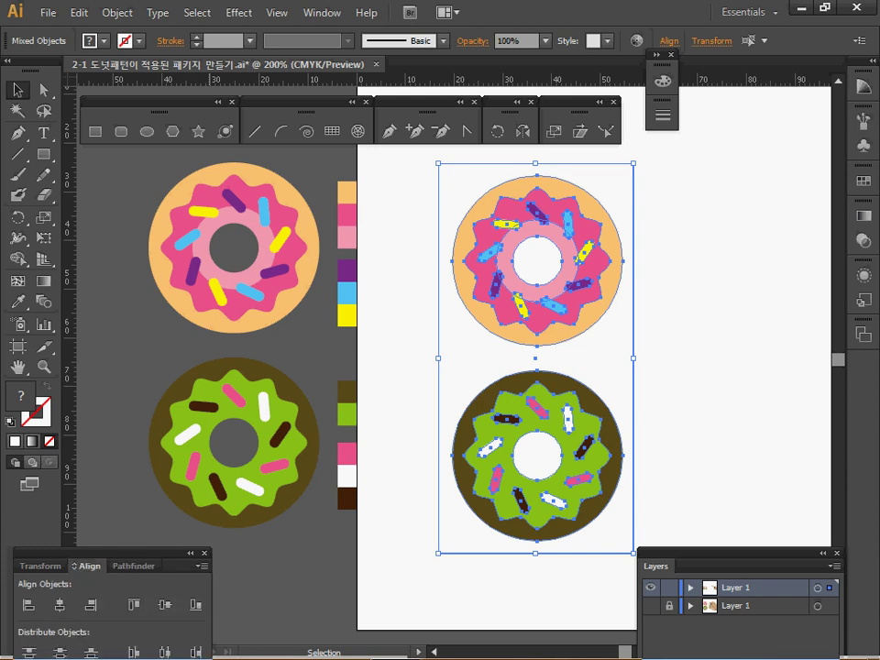
{"action": "left_click", "coordinate": [59, 606]}
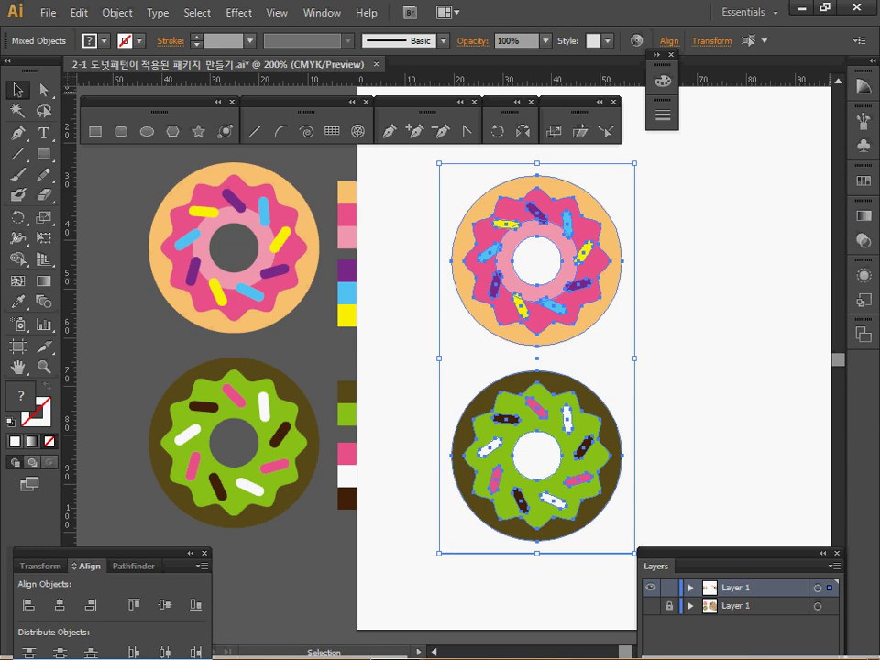
Step: Make a pattern from the donuts and rectangle, name it 도넛, and finish pattern editing
{"action": "left_click", "coordinate": [117, 12]}
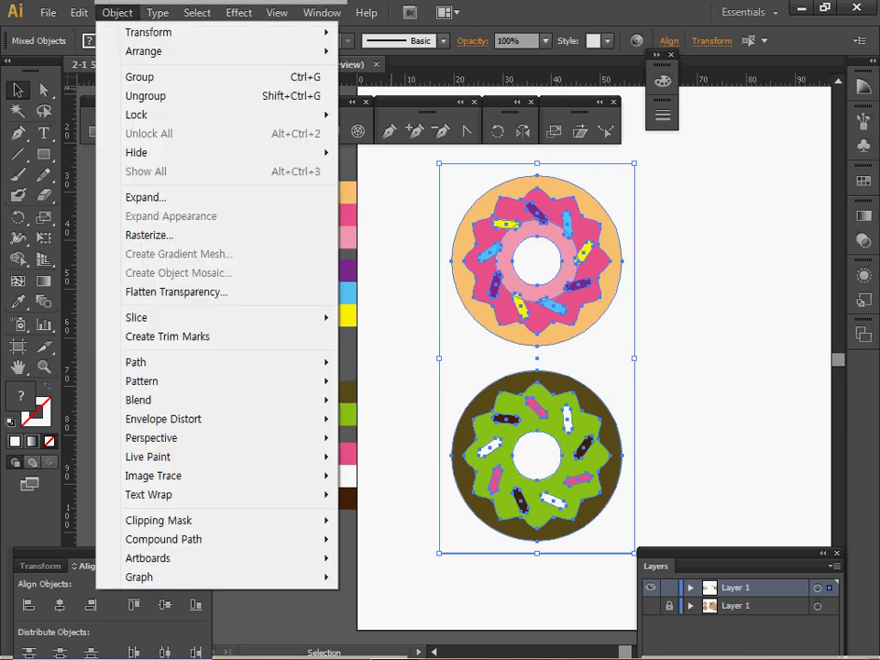
{"action": "mouse_move", "coordinate": [142, 381]}
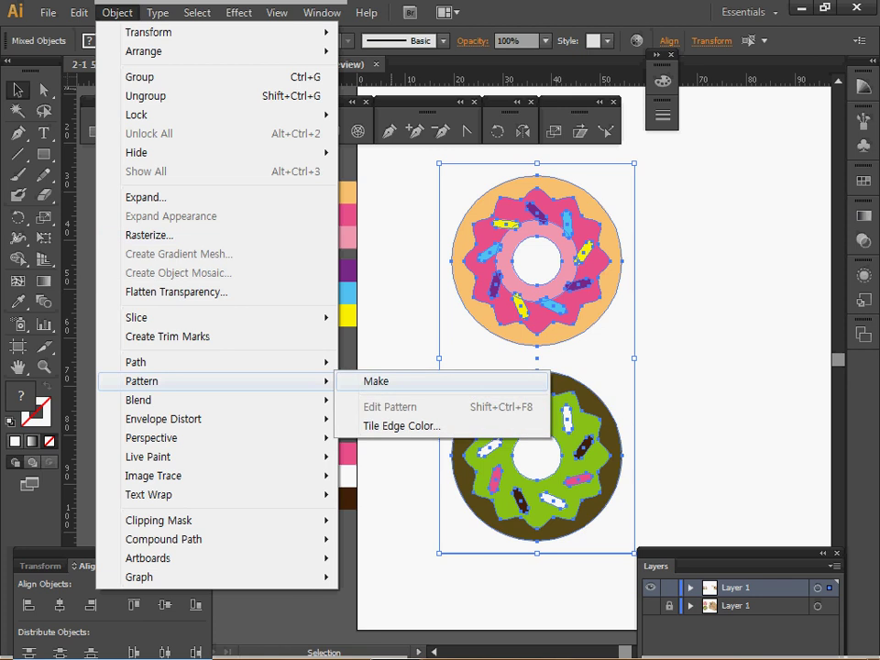
{"action": "key", "text": "Return"}
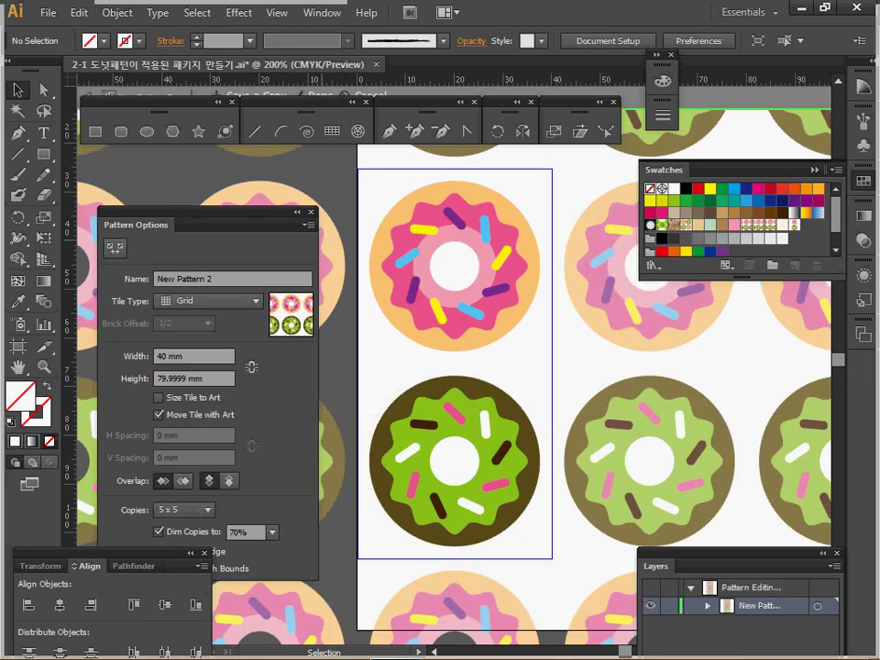
{"action": "type", "text": "도"}
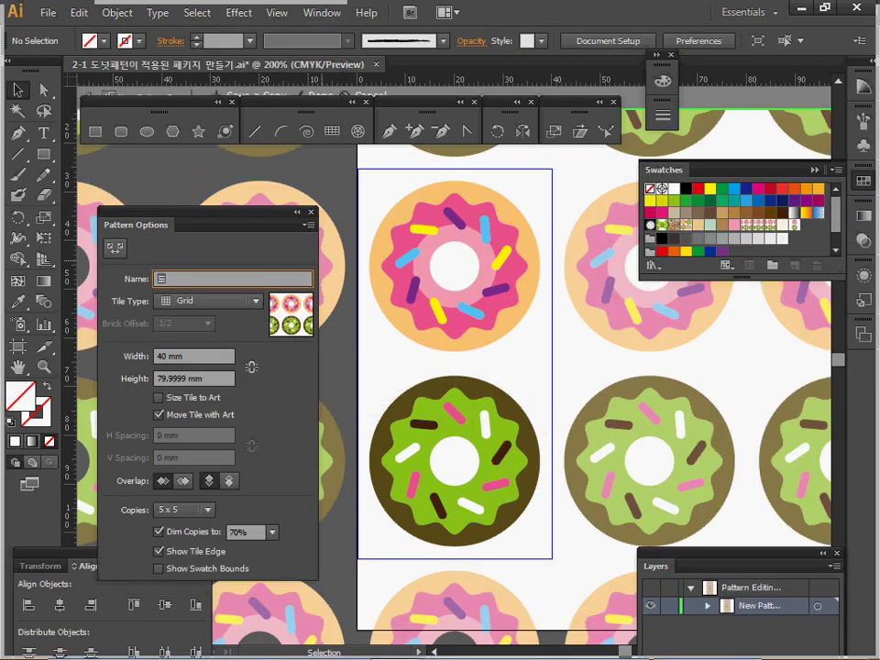
{"action": "type", "text": "너"}
{"action": "type", "text": "넛"}
{"action": "key", "text": "Return"}
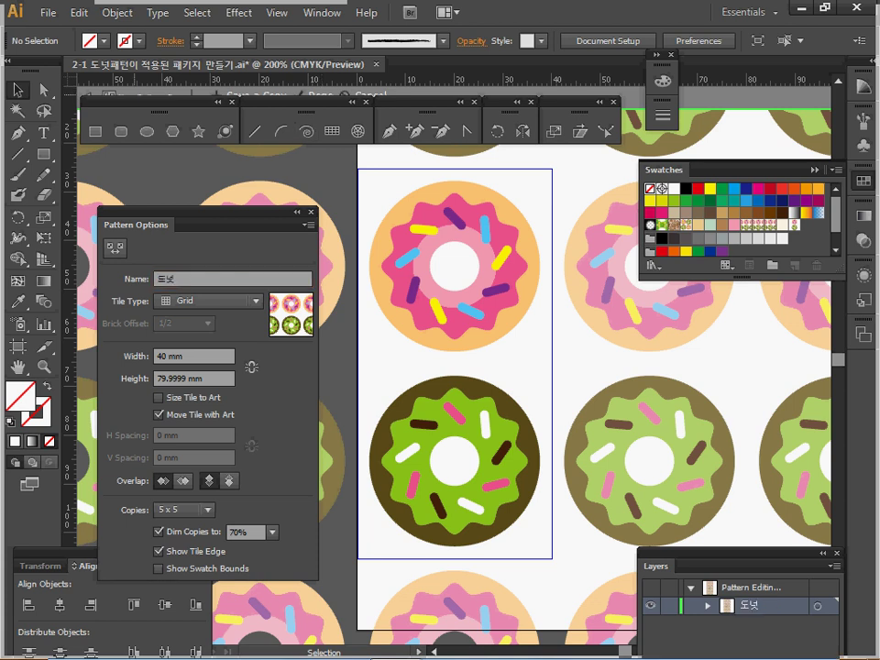
{"action": "left_click_drag", "start_coordinate": [138, 102], "coordinate": [137, 122]}
{"action": "left_click_drag", "start_coordinate": [293, 103], "coordinate": [293, 122]}
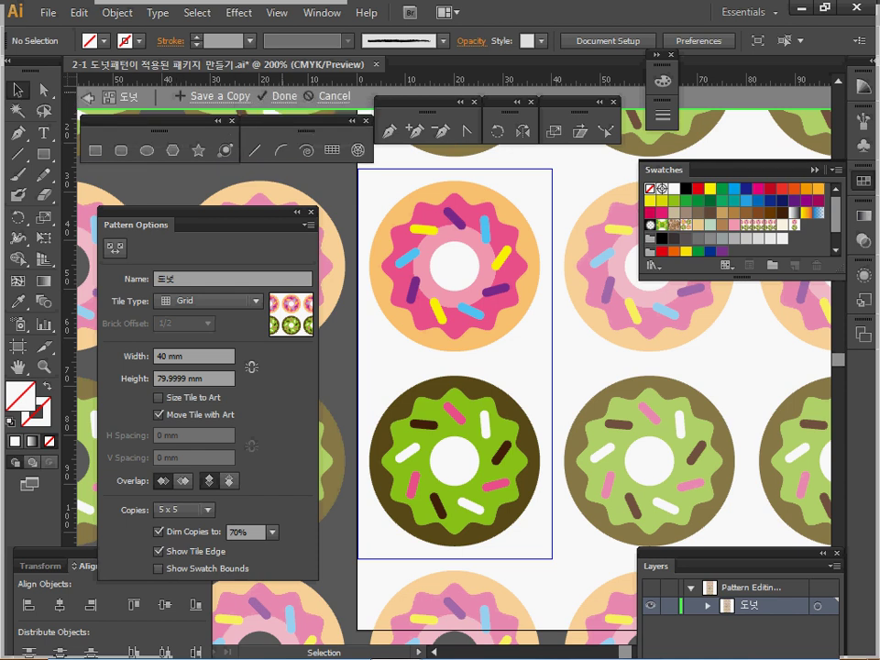
{"action": "left_click", "coordinate": [284, 96]}
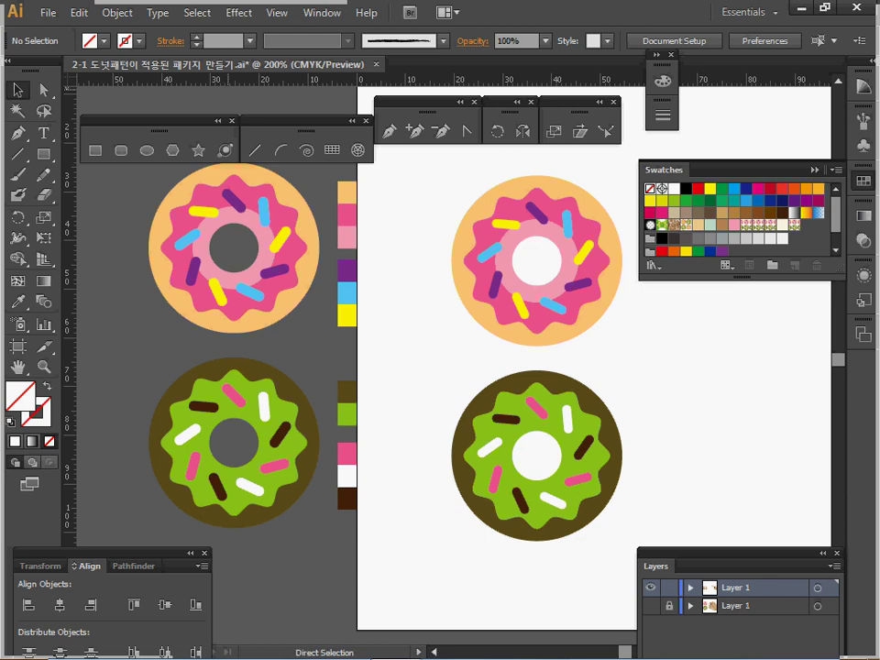
Step: Move the finished reference shopping bag with its DOUGHNUT tag closer to the artboard, below the bag's colour swatches
{"action": "key", "text": "space"}
{"action": "left_click_drag", "start_coordinate": [551, 272], "coordinate": [422, 296]}
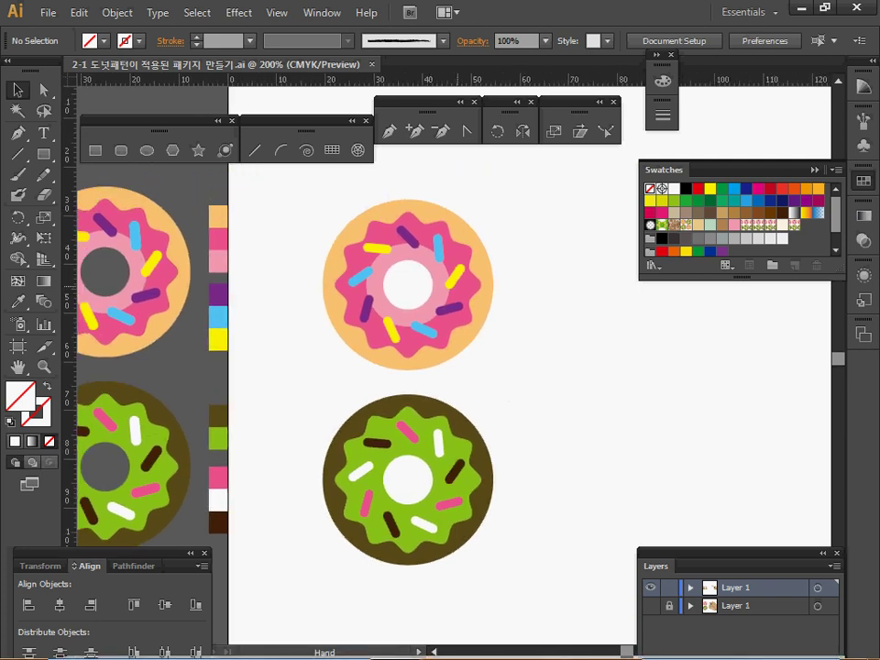
{"action": "key", "text": "space"}
{"action": "left_click_drag", "start_coordinate": [550, 306], "coordinate": [421, 277]}
{"action": "left_click", "coordinate": [815, 170]}
{"action": "left_click_drag", "start_coordinate": [626, 273], "coordinate": [562, 277]}
{"action": "key", "text": "space"}
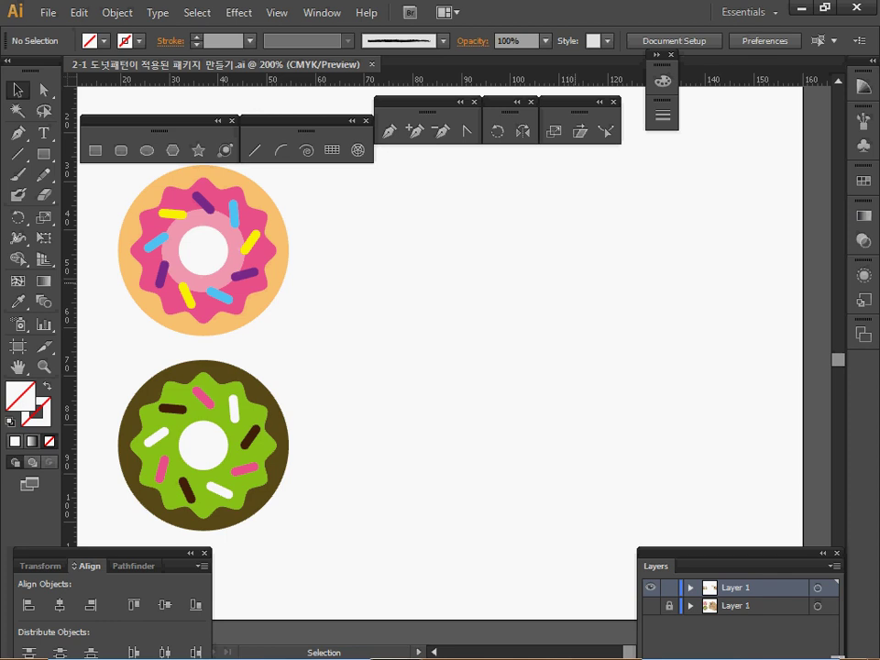
{"action": "key", "text": "space"}
{"action": "left_click_drag", "start_coordinate": [665, 304], "coordinate": [492, 291]}
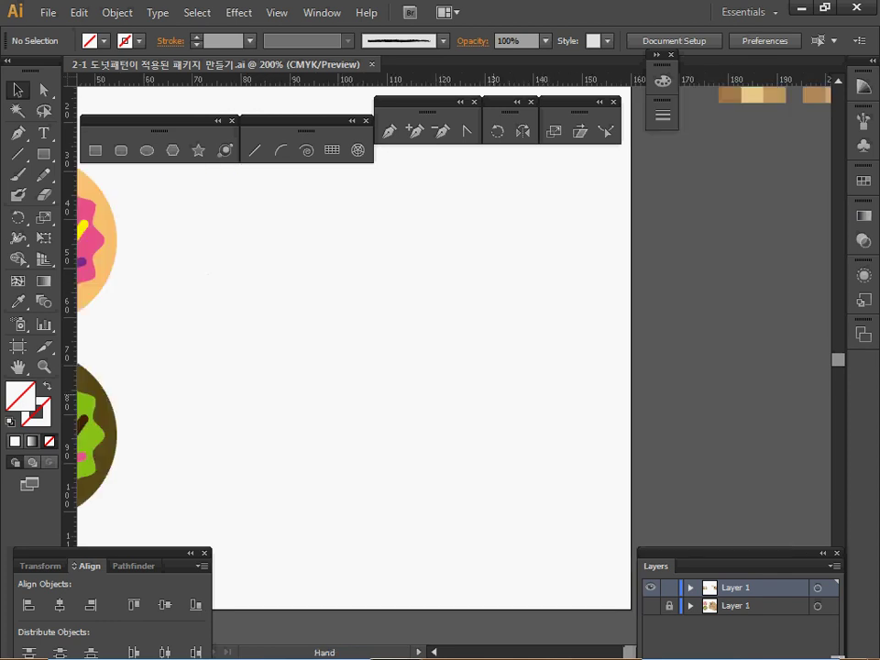
{"action": "left_click_drag", "start_coordinate": [739, 391], "coordinate": [173, 427]}
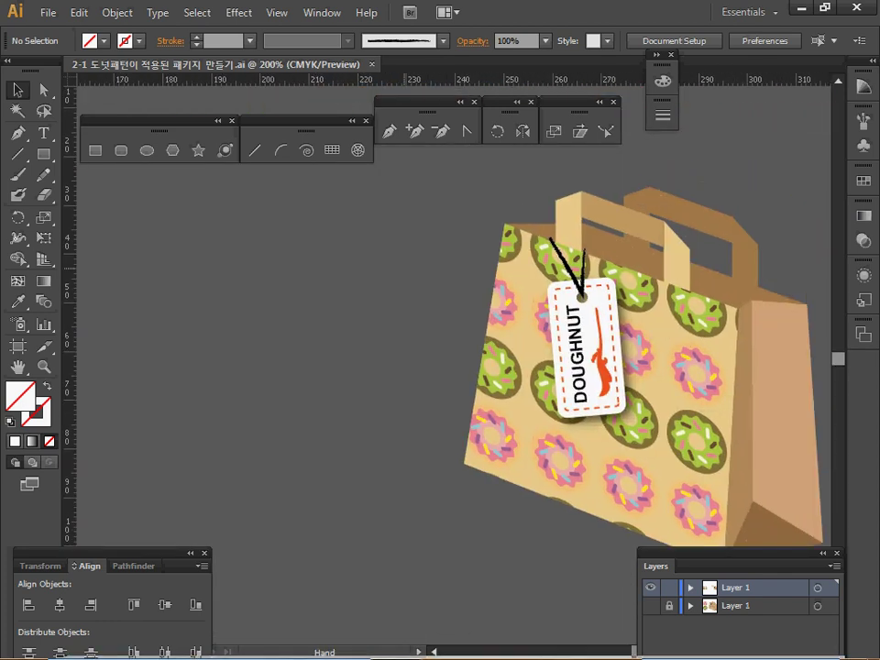
{"action": "left_click_drag", "start_coordinate": [448, 181], "coordinate": [799, 545]}
{"action": "mouse_move", "coordinate": [699, 384]}
{"action": "left_mouse_down"}
{"action": "mouse_move", "coordinate": [283, 369]}
{"action": "mouse_move", "coordinate": [711, 364]}
{"action": "mouse_move", "coordinate": [714, 392]}
{"action": "left_mouse_up"}
{"action": "key", "text": "space"}
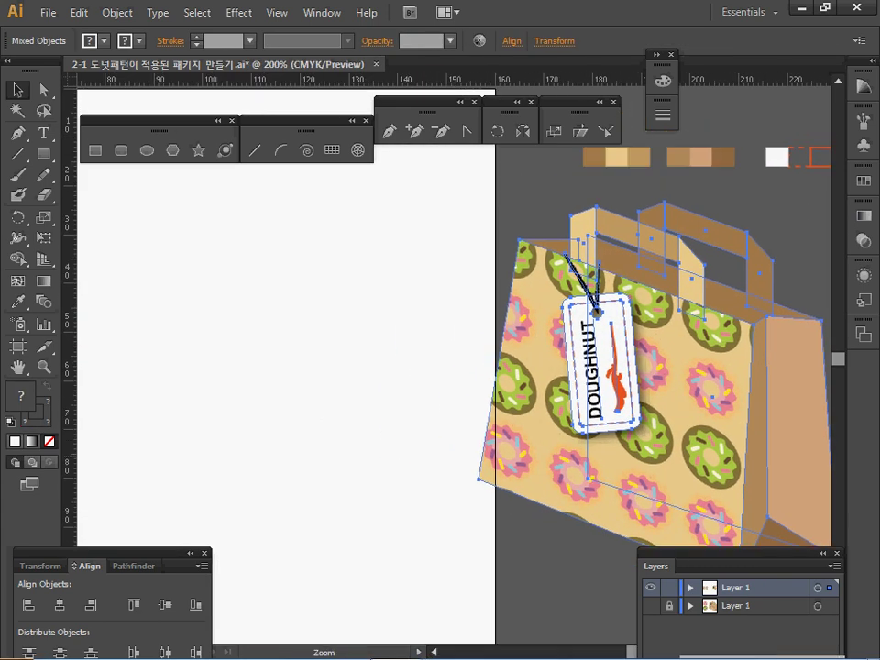
{"action": "key", "text": "ctrl+minus"}
{"action": "left_click_drag", "start_coordinate": [551, 358], "coordinate": [721, 427]}
{"action": "left_click_drag", "start_coordinate": [642, 404], "coordinate": [679, 410]}
{"action": "left_click", "coordinate": [508, 304]}
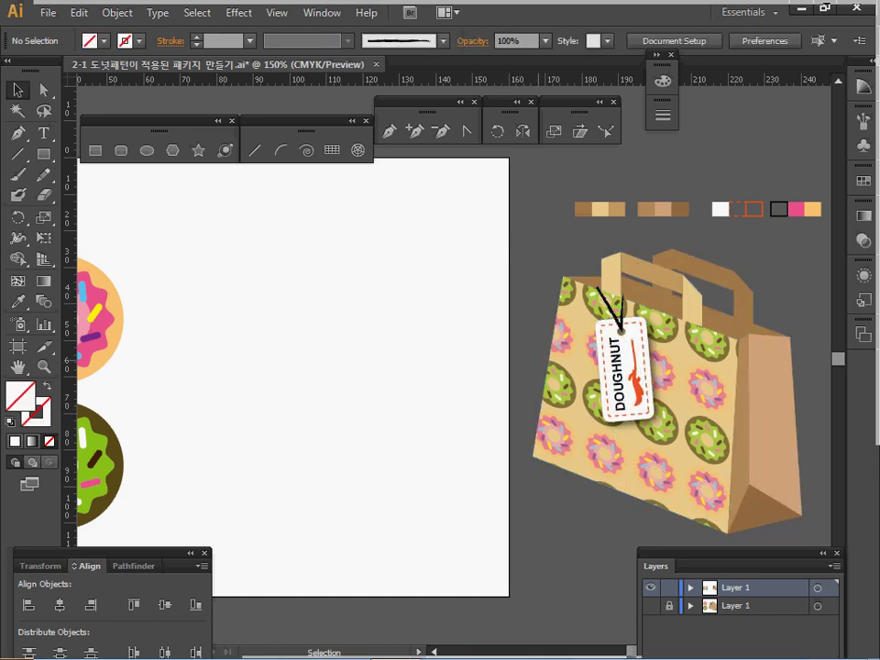
{"action": "key", "text": "space"}
{"action": "left_click_drag", "start_coordinate": [545, 360], "coordinate": [541, 347]}
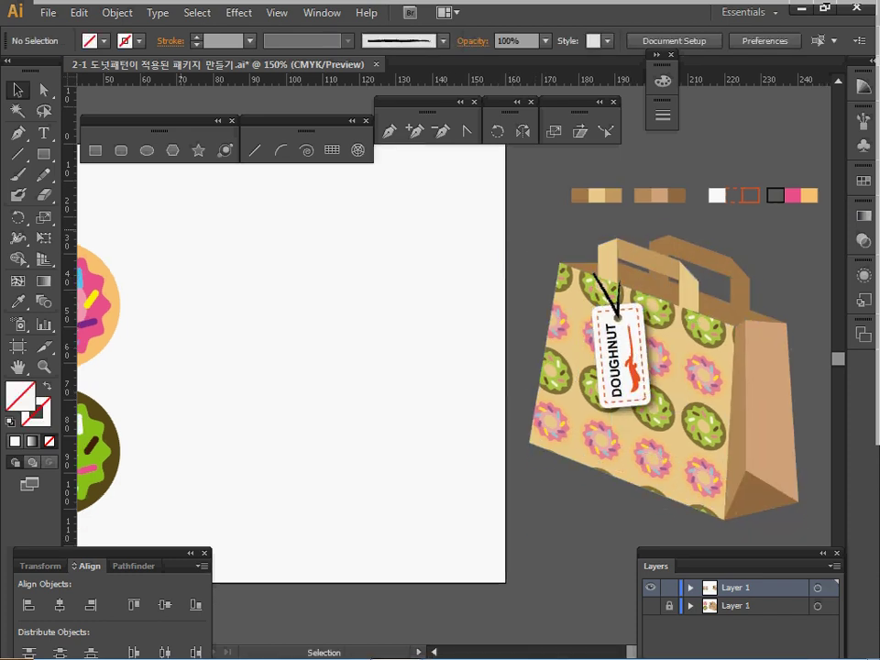
Step: Create a 48 by 50 mm rectangle on the empty part of the artboard, filled with the first brown colour swatch
{"action": "left_click", "coordinate": [95, 149]}
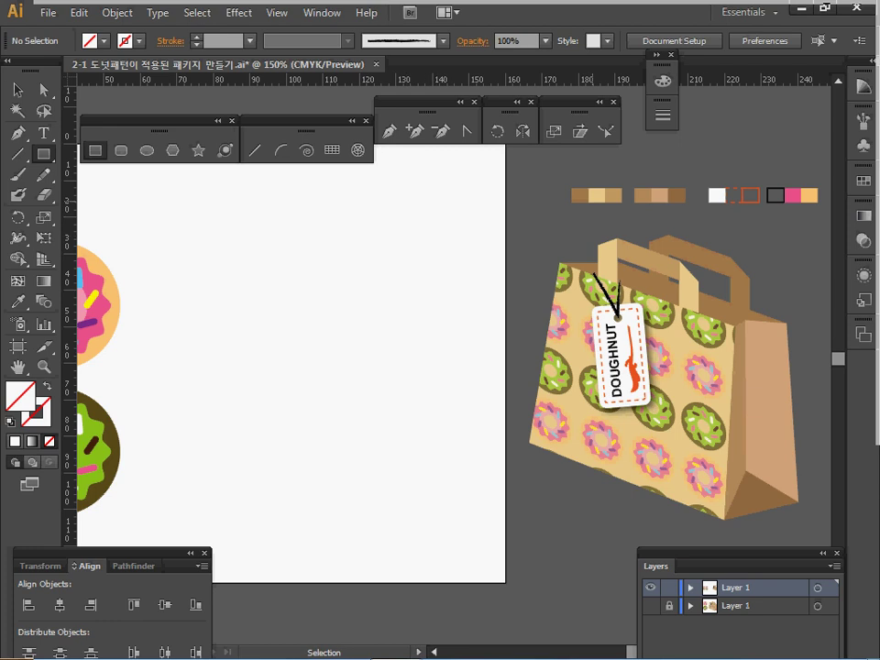
{"action": "left_click", "coordinate": [579, 196], "text": "ctrl"}
{"action": "left_click", "coordinate": [524, 216], "text": "ctrl"}
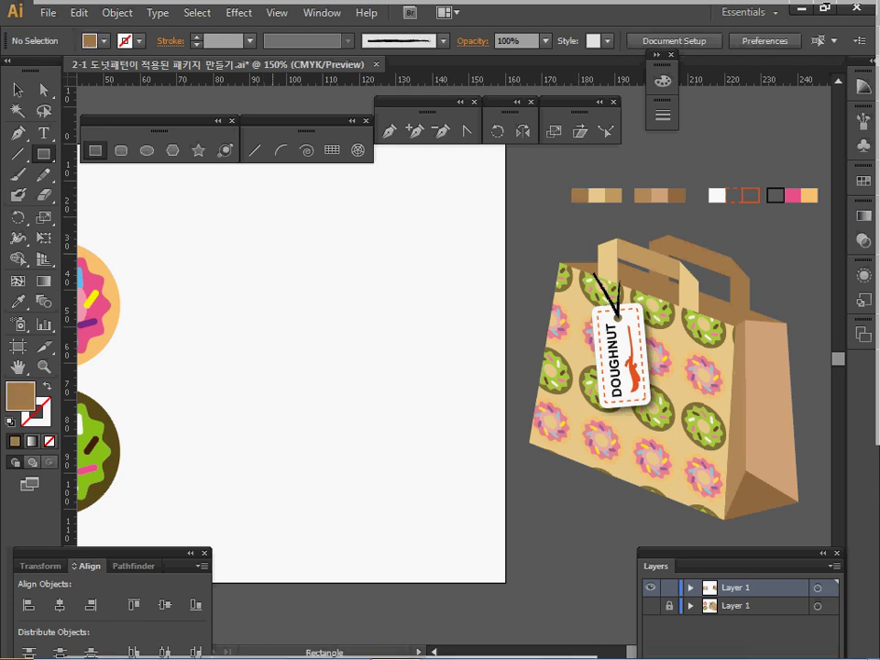
{"action": "left_click", "coordinate": [224, 291]}
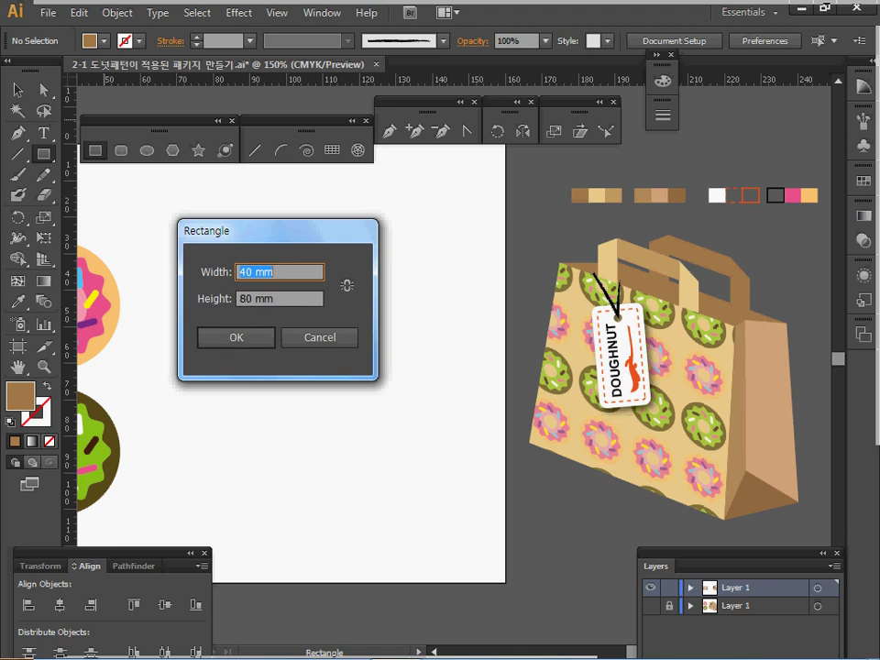
{"action": "type", "text": "48"}
{"action": "key", "text": "Tab"}
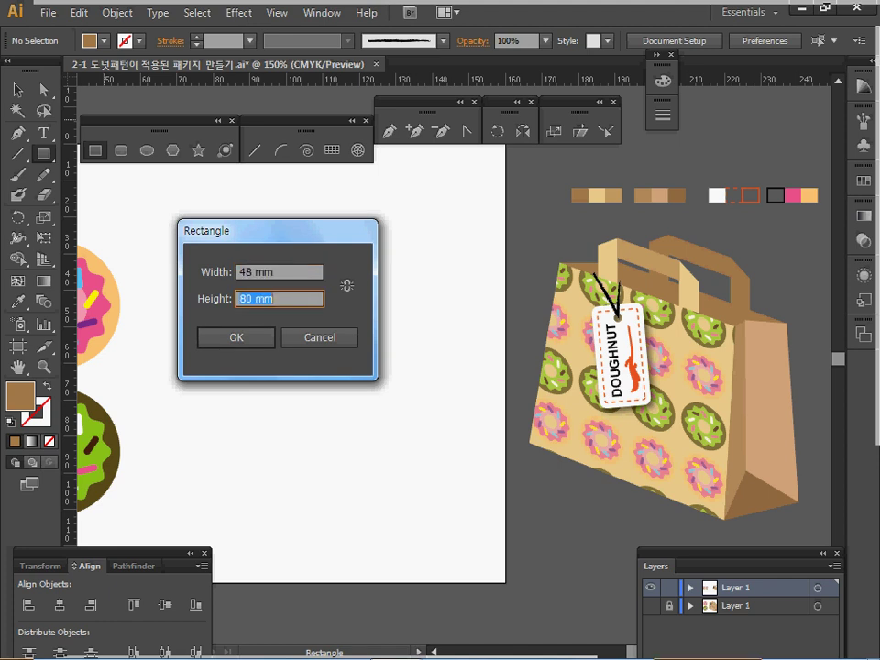
{"action": "type", "text": "50"}
{"action": "key", "text": "Return"}
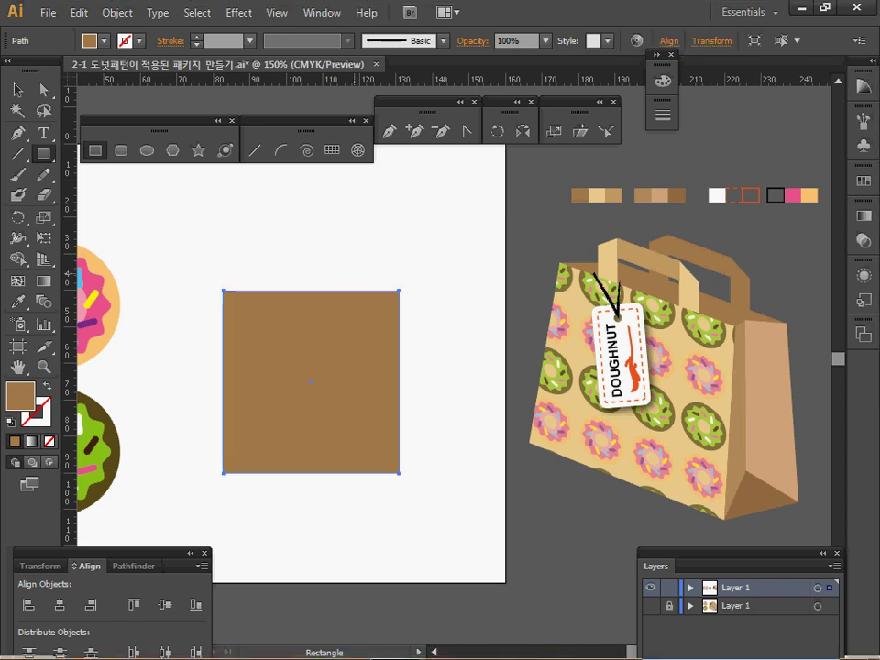
Step: Add a vertical guide through the brown rectangle's middle, show the guides, and nudge the rectangle to centre it on the guide
{"action": "key", "text": "v"}
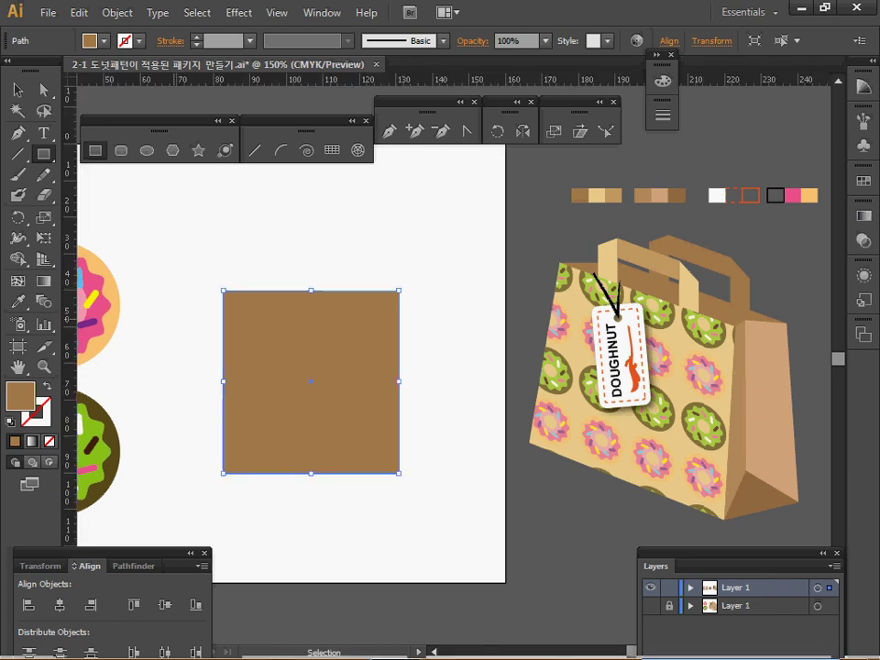
{"action": "left_click_drag", "start_coordinate": [69, 356], "coordinate": [313, 367]}
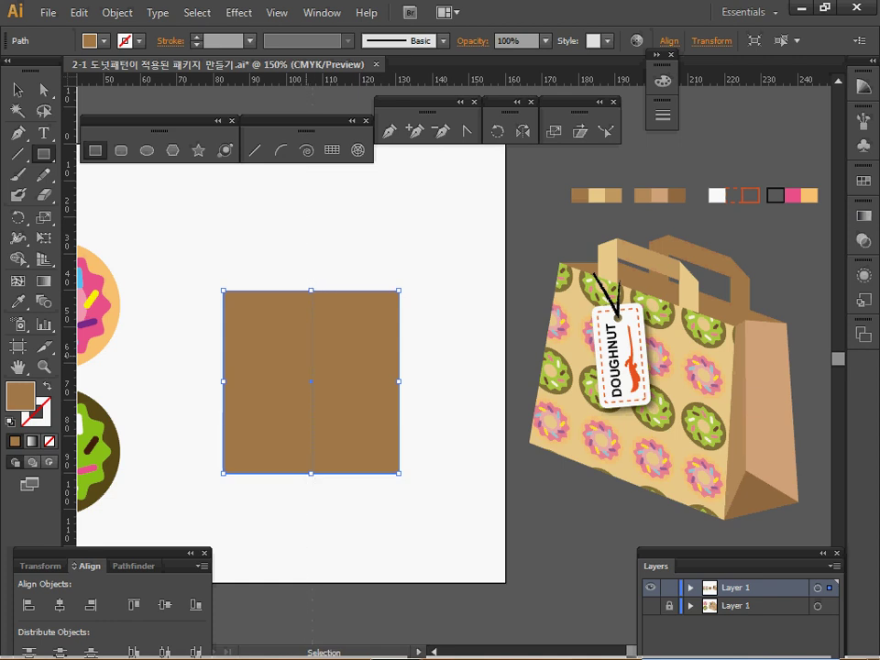
{"action": "key", "text": "ctrl+;"}
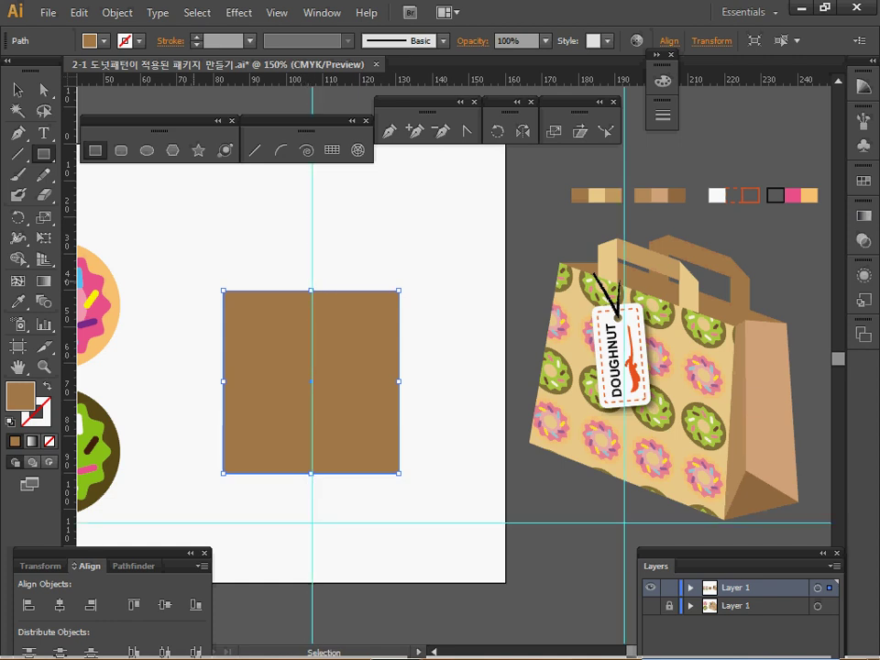
{"action": "left_click", "coordinate": [188, 358], "text": "ctrl"}
{"action": "left_click", "coordinate": [289, 366], "text": "ctrl"}
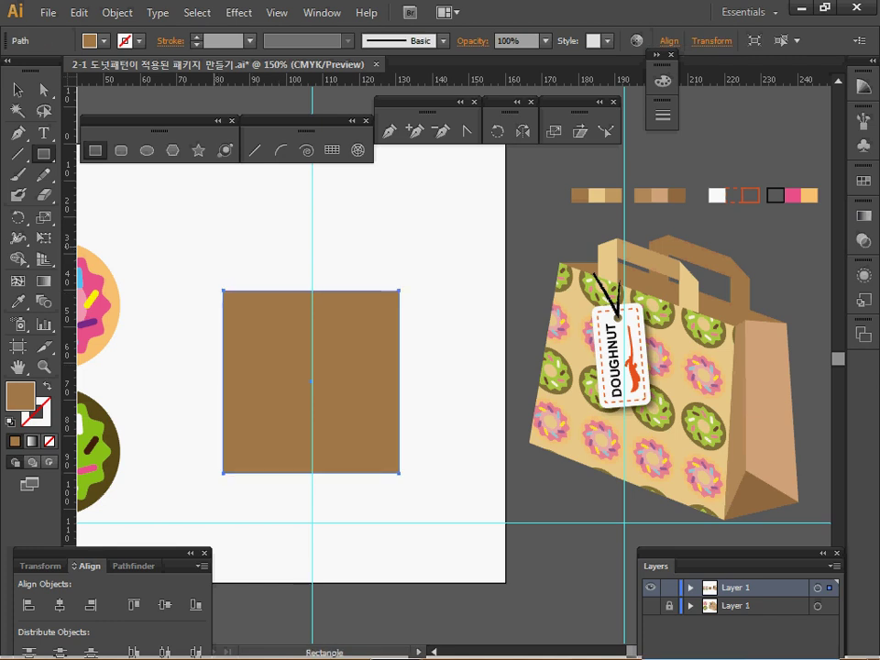
{"action": "key", "text": "Right"}
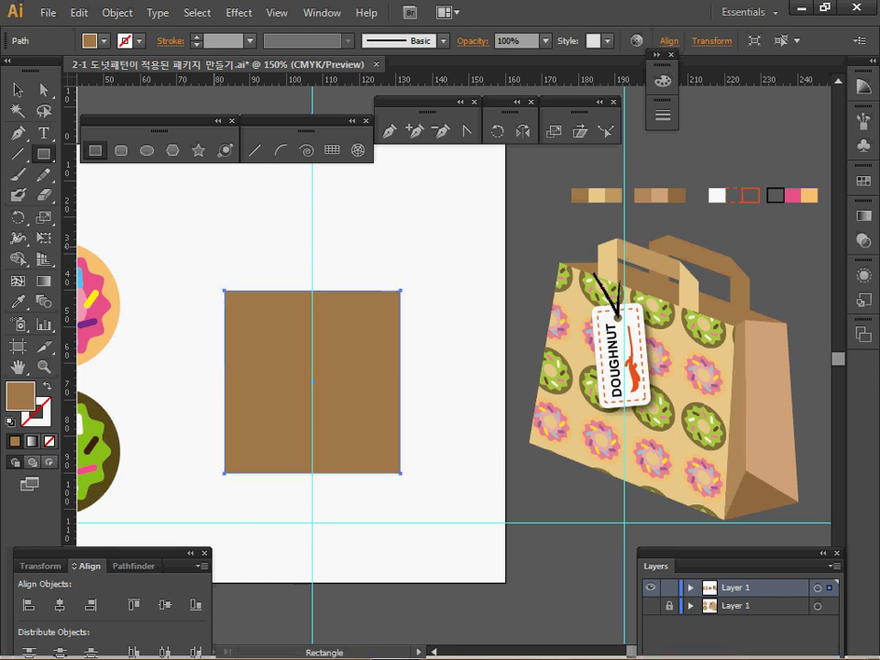
Step: Draw a narrow vertical strap overlapping the bag's upper edge, copy it across the centre guide, and nudge both straps into symmetric positions
{"action": "key", "text": "ctrl+shift+a"}
{"action": "left_click_drag", "start_coordinate": [256, 250], "coordinate": [273, 302]}
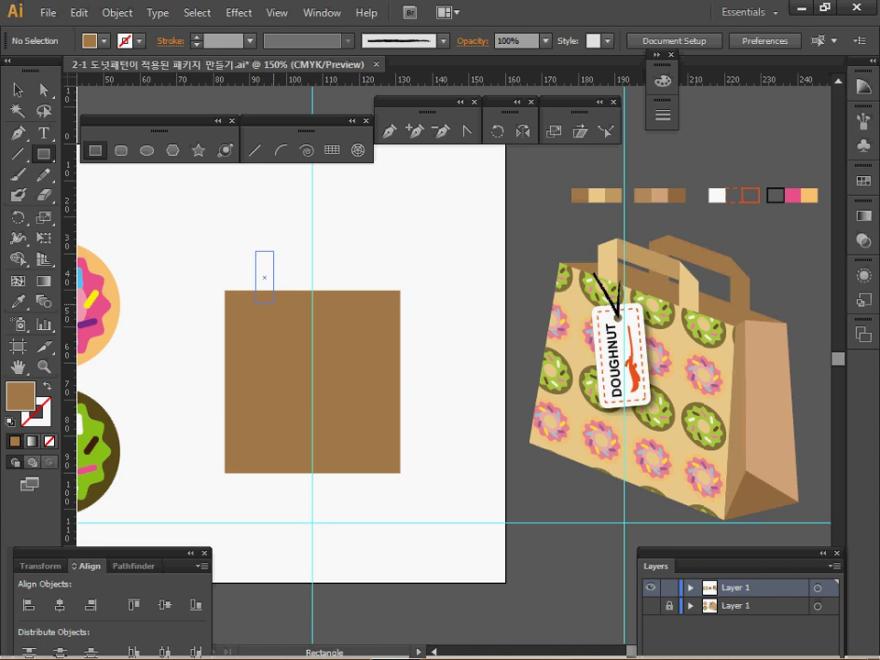
{"action": "key", "text": "Right"}
{"action": "key", "text": "Right"}
{"action": "left_click_drag", "start_coordinate": [266, 277], "coordinate": [351, 277]}
{"action": "left_click_drag", "start_coordinate": [366, 232], "coordinate": [258, 275]}
{"action": "key", "text": "Right"}
{"action": "key", "text": "Right"}
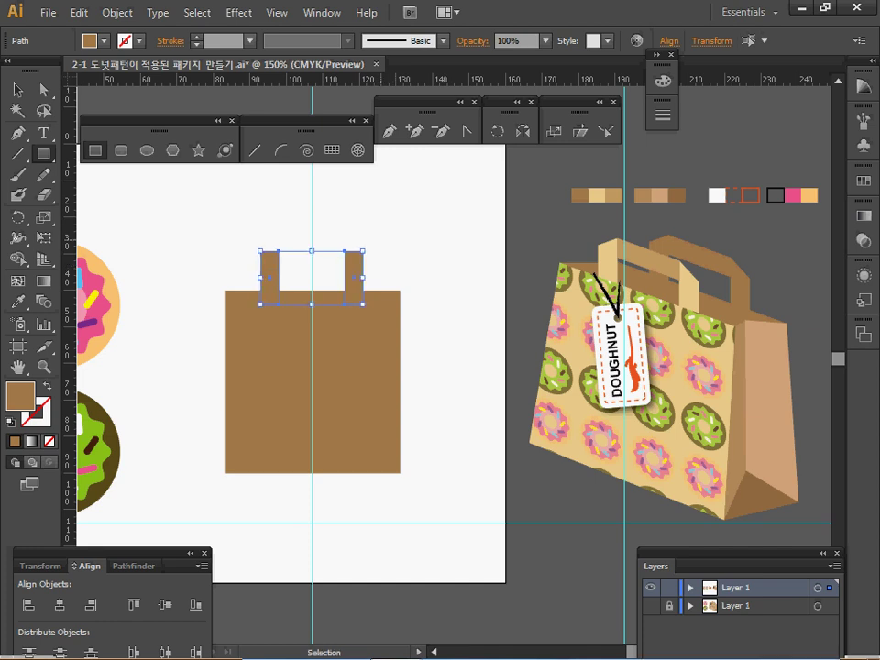
Step: Lower the outer upper corner points of both straps so that their ends slope down and outward
{"action": "left_click", "coordinate": [394, 265], "text": "ctrl"}
{"action": "left_click", "coordinate": [43, 90]}
{"action": "left_click_drag", "start_coordinate": [244, 231], "coordinate": [269, 257]}
{"action": "left_click_drag", "start_coordinate": [359, 237], "coordinate": [381, 259]}
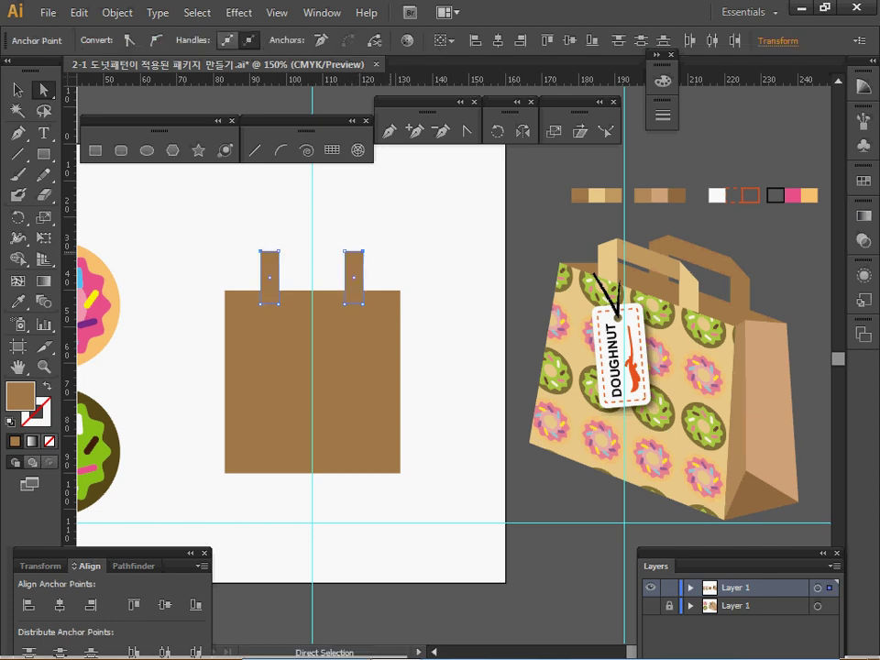
{"action": "key", "text": "Down"}
{"action": "key", "text": "Down"}
{"action": "key", "text": "Down"}
{"action": "key", "text": "Down"}
{"action": "key", "text": "Down"}
{"action": "key", "text": "Down"}
{"action": "key", "text": "Down"}
{"action": "key", "text": "Down"}
{"action": "key", "text": "ctrl+plus"}
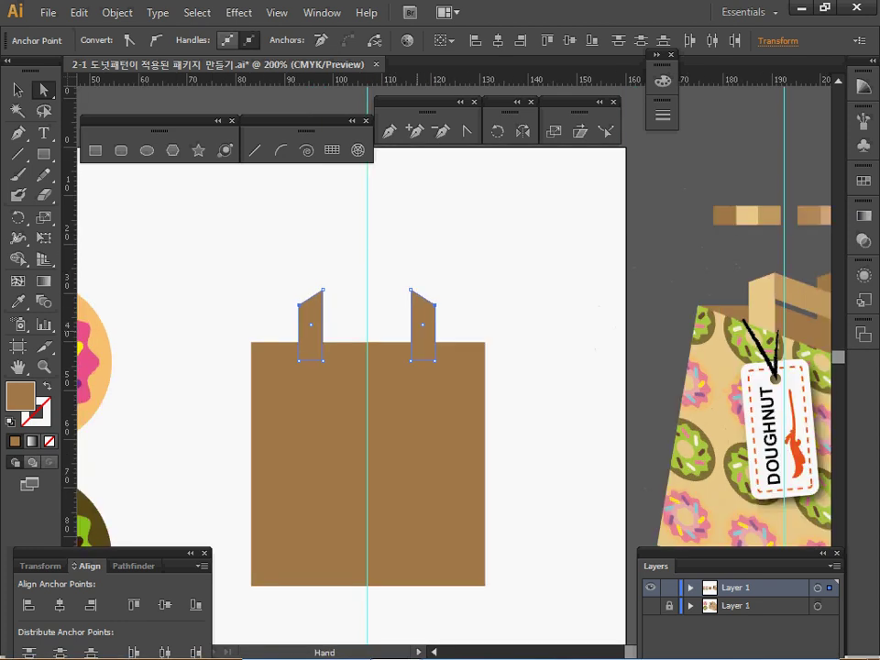
{"action": "left_click", "coordinate": [283, 302]}
{"action": "left_click", "coordinate": [311, 330]}
{"action": "left_click", "coordinate": [422, 332], "text": "shift"}
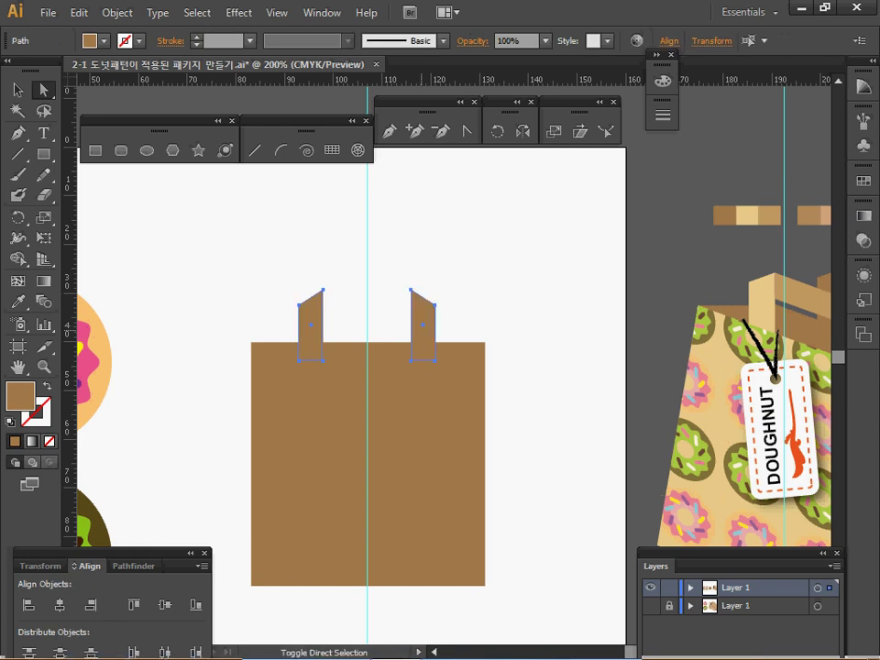
{"action": "key", "text": "ctrl+shift+a"}
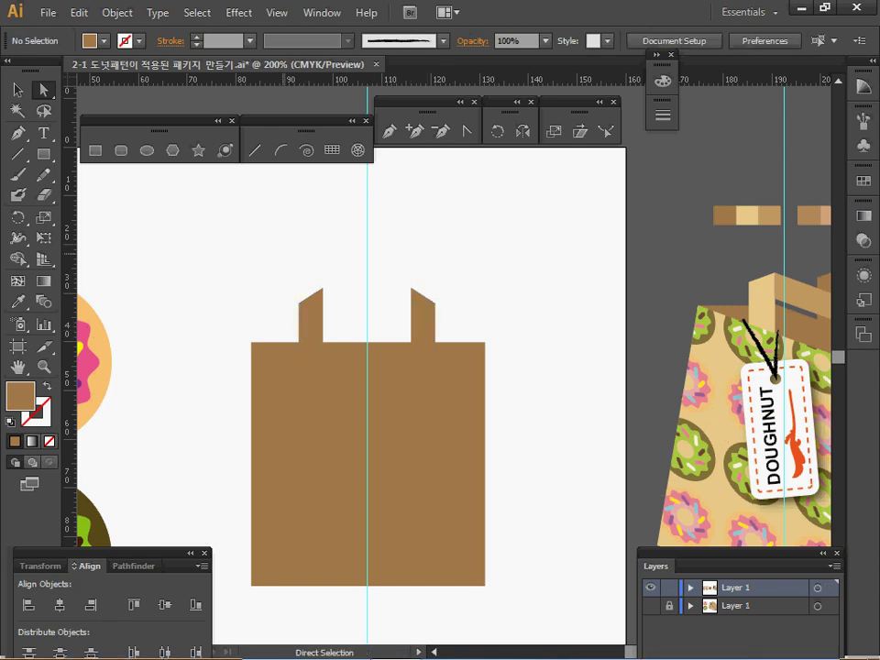
Step: Draw a horizontal rectangle joining the upper inner ends of the two straps to complete the bag handle
{"action": "key", "text": "m"}
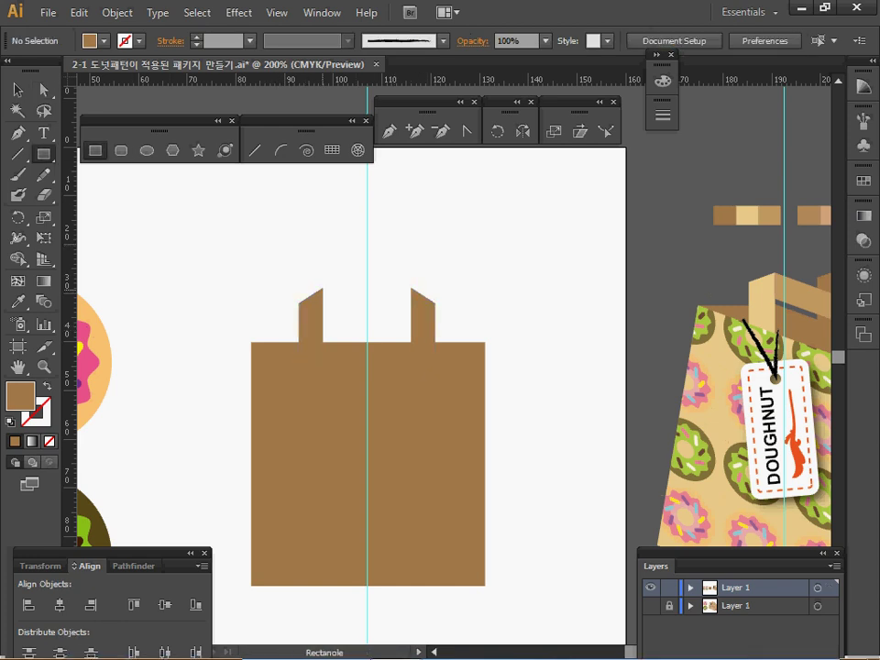
{"action": "left_click_drag", "start_coordinate": [323, 289], "coordinate": [412, 310]}
{"action": "key", "text": "ctrl+shift+a"}
{"action": "left_click", "coordinate": [18, 90]}
{"action": "left_click_drag", "start_coordinate": [246, 234], "coordinate": [438, 307]}
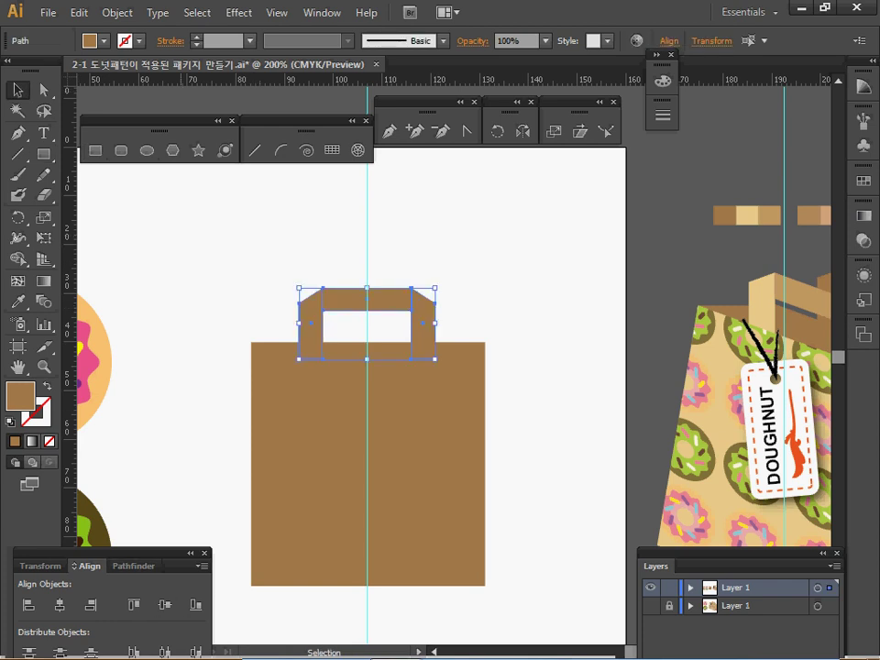
{"action": "left_click", "coordinate": [175, 440]}
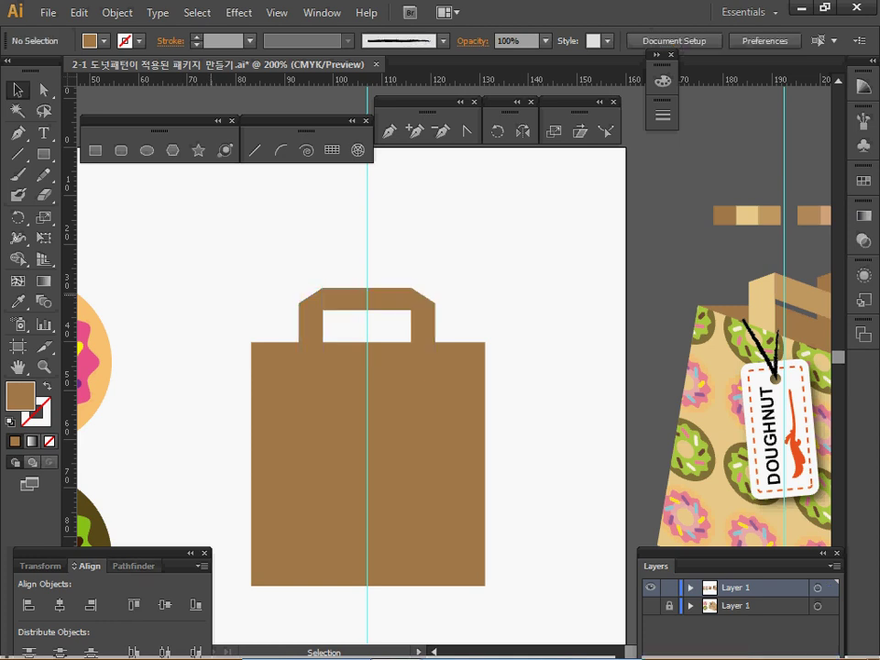
{"action": "left_click", "coordinate": [367, 299]}
{"action": "key", "text": "Up"}
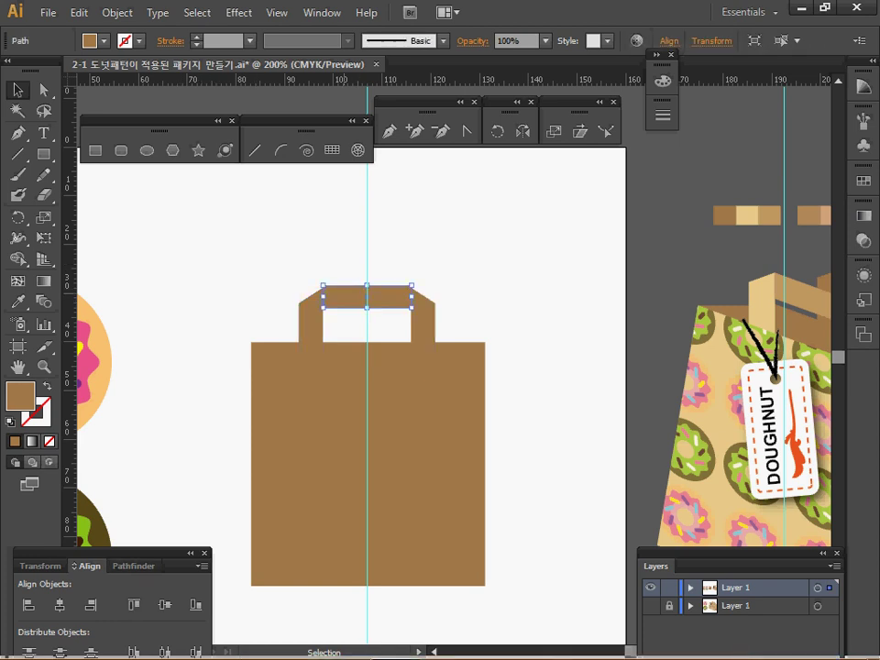
{"action": "key", "text": "ctrl+z"}
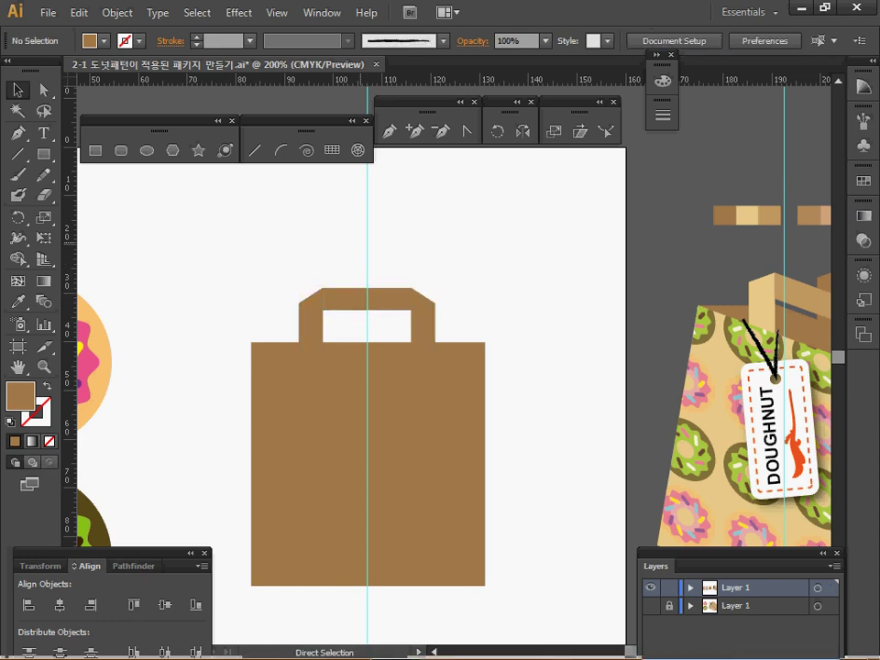
Step: Save the document and make a copy of the whole bag shape moved -10 mm horizontally and 6 mm vertically
{"action": "key", "text": "ctrl+s"}
{"action": "left_click_drag", "start_coordinate": [223, 228], "coordinate": [375, 509]}
{"action": "left_click", "coordinate": [433, 500], "text": "ctrl+alt"}
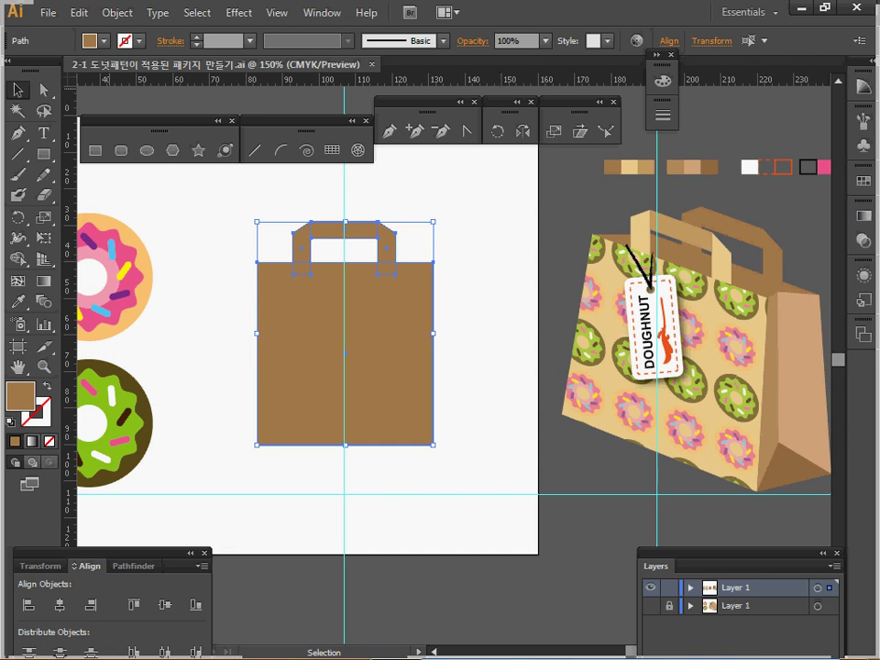
{"action": "key", "text": "Return"}
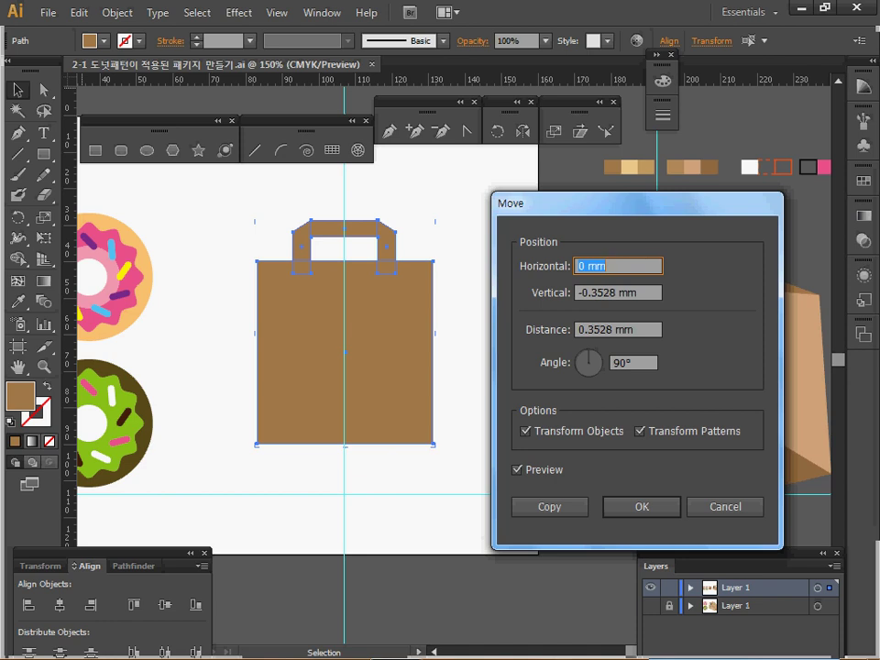
{"action": "type", "text": "-10"}
{"action": "key", "text": "Tab"}
{"action": "type", "text": "6"}
{"action": "key", "text": "Tab"}
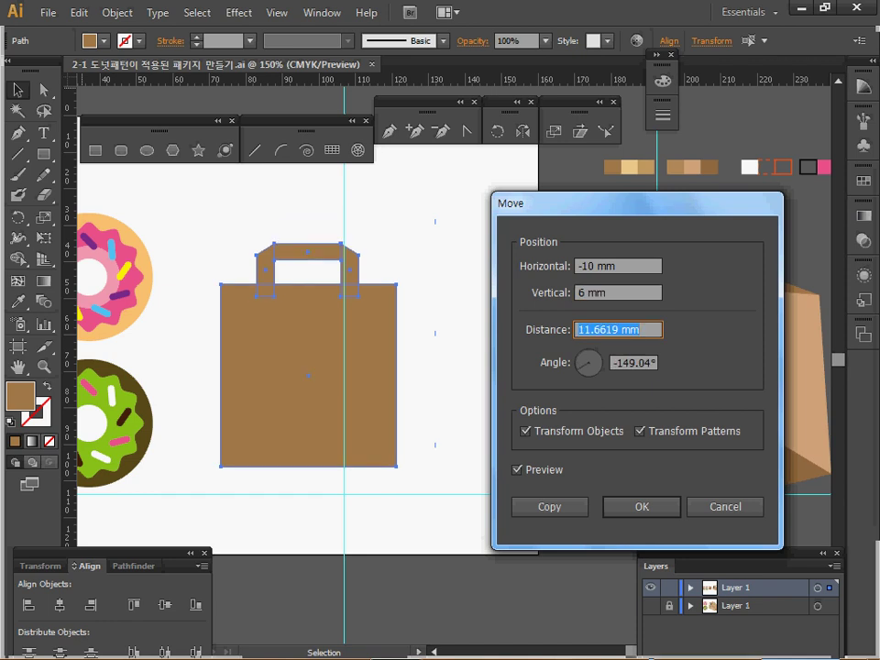
{"action": "left_click", "coordinate": [549, 506]}
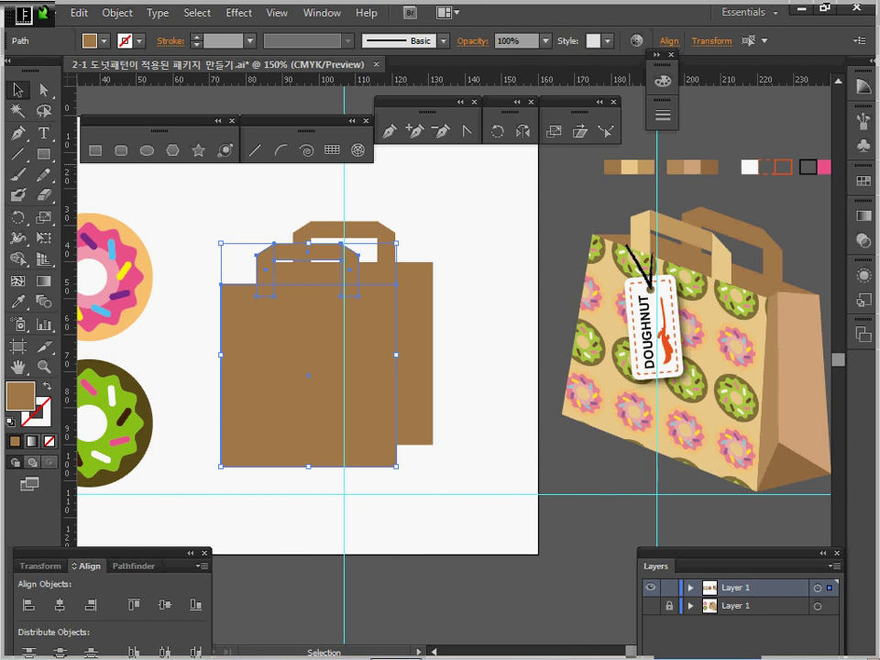
Step: Recolour the front bag copy with the light beige swatch and its horizontal handle bar with the darker tan swatch beside it
{"action": "key", "text": "i"}
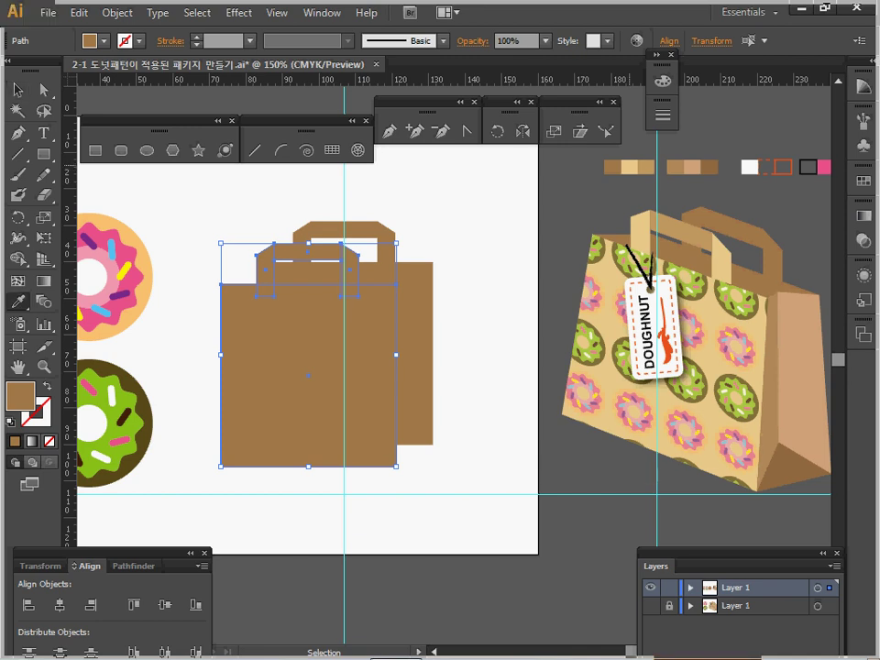
{"action": "left_click", "coordinate": [631, 166]}
{"action": "left_click", "coordinate": [457, 210], "text": "ctrl"}
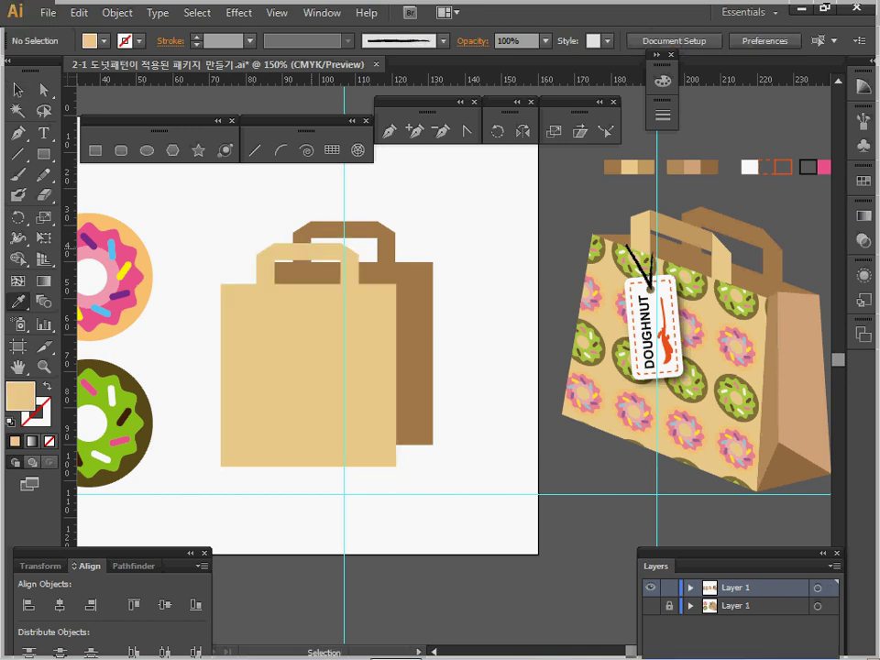
{"action": "left_click", "coordinate": [312, 250], "text": "ctrl"}
{"action": "left_click", "coordinate": [647, 167]}
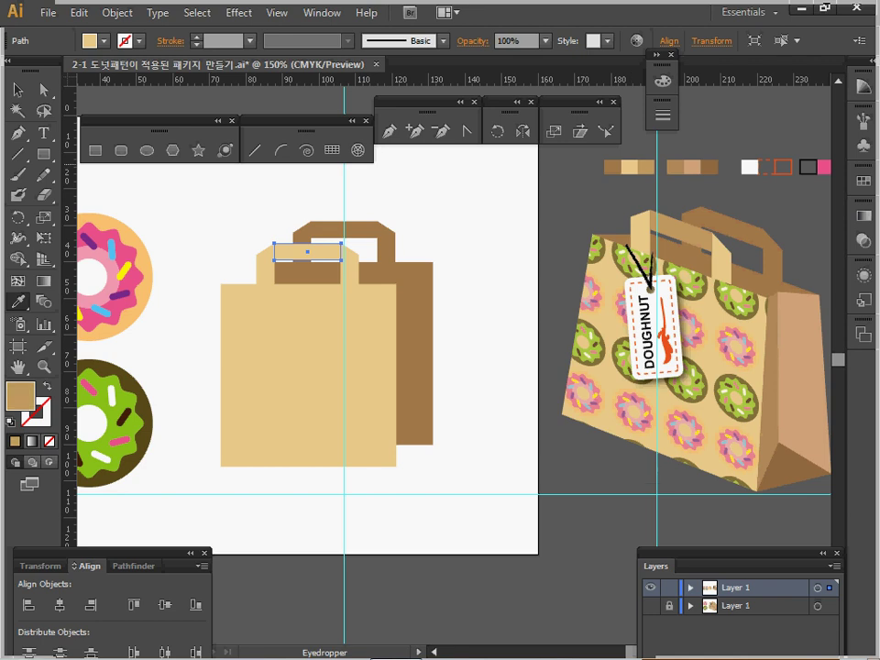
{"action": "left_click", "coordinate": [637, 166]}
{"action": "key", "text": "v"}
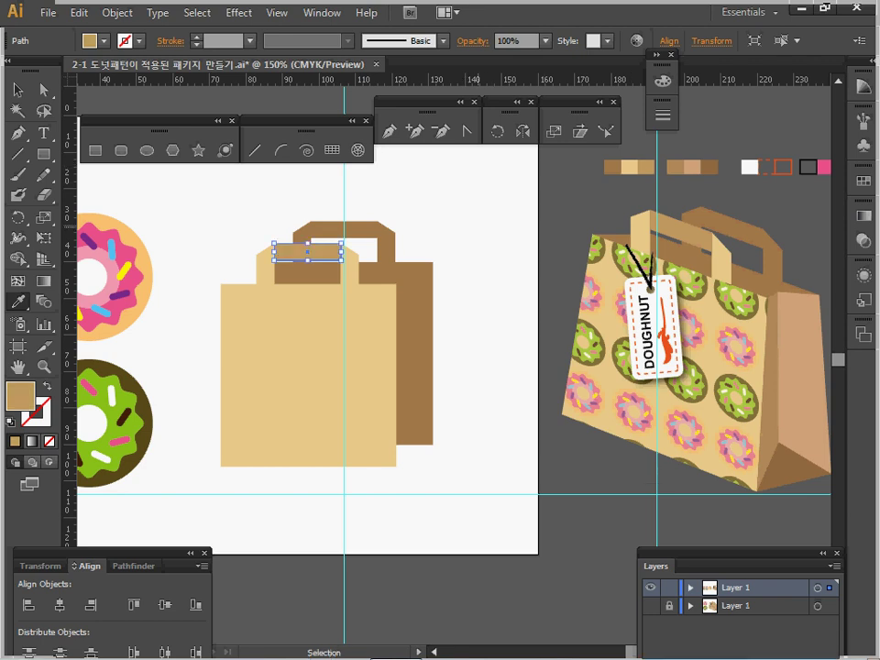
{"action": "left_click", "coordinate": [478, 226], "text": "ctrl"}
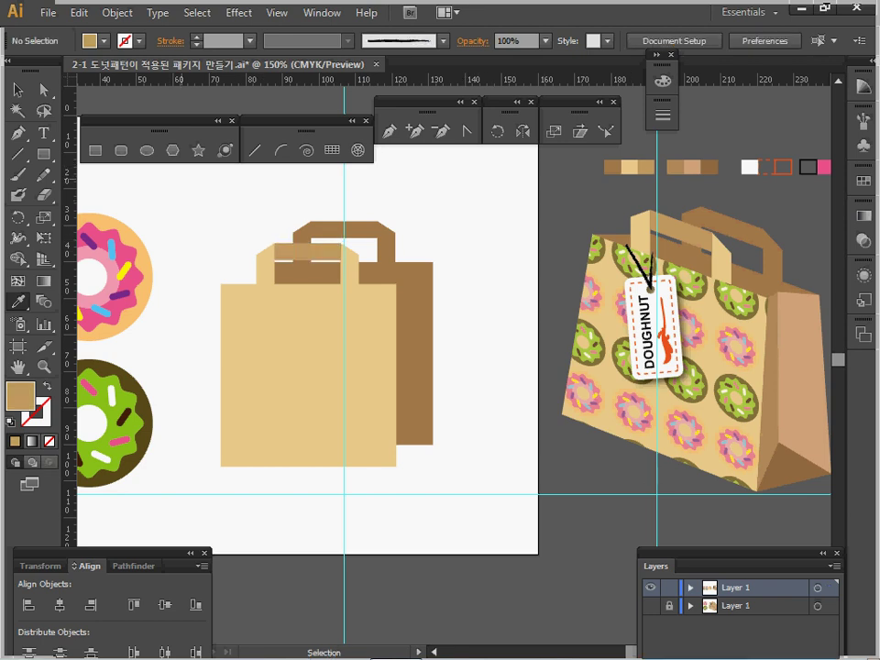
Step: Shear the whole bag, including both panels and handles, by 200° along the vertical axis
{"action": "left_click_drag", "start_coordinate": [195, 195], "coordinate": [463, 469]}
{"action": "key", "text": "i"}
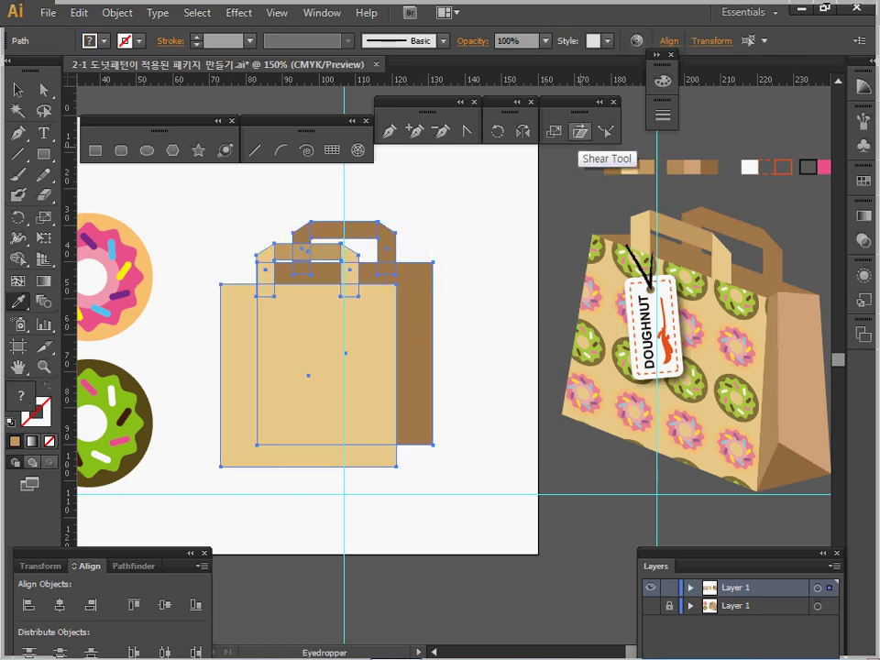
{"action": "double_click", "coordinate": [579, 132]}
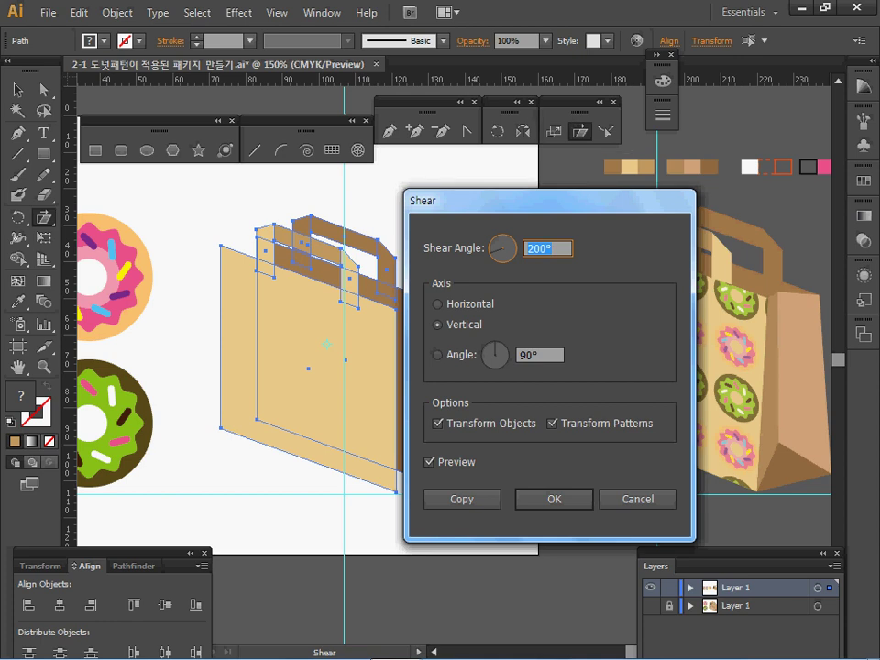
{"action": "left_click_drag", "start_coordinate": [458, 200], "coordinate": [549, 187]}
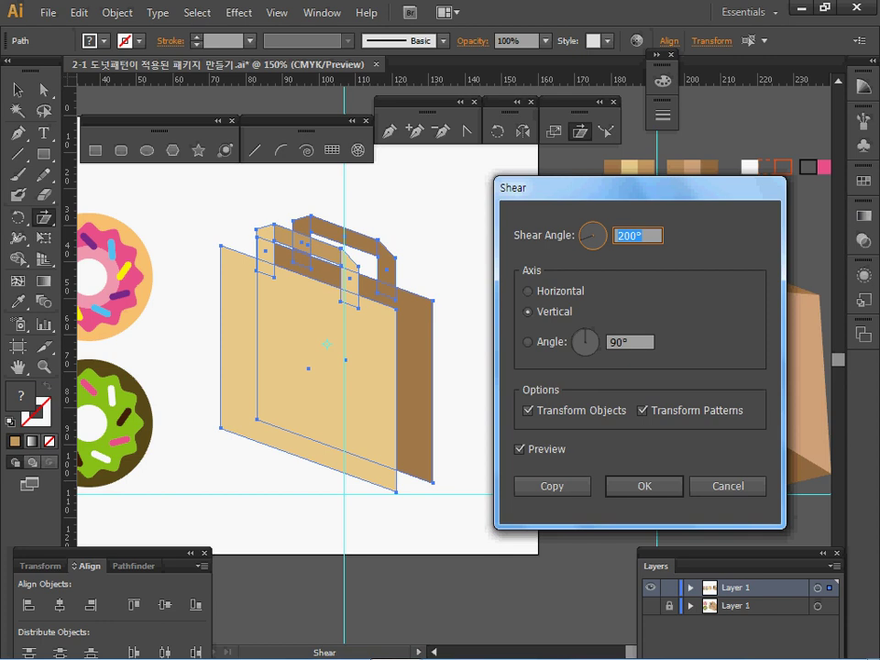
{"action": "key", "text": "Tab"}
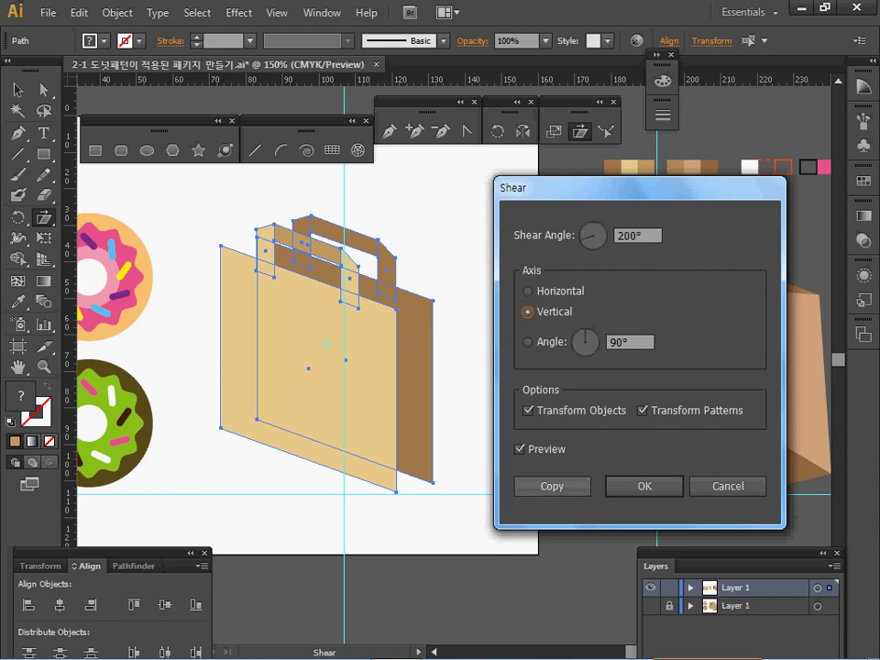
{"action": "left_click", "coordinate": [520, 450]}
{"action": "left_click", "coordinate": [520, 449]}
{"action": "key", "text": "space"}
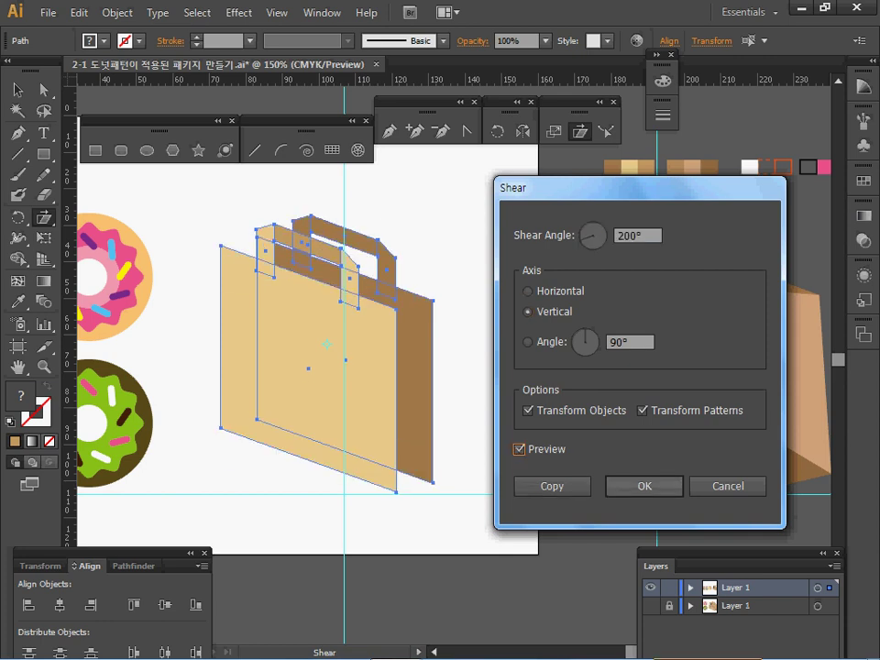
{"action": "key", "text": "Return"}
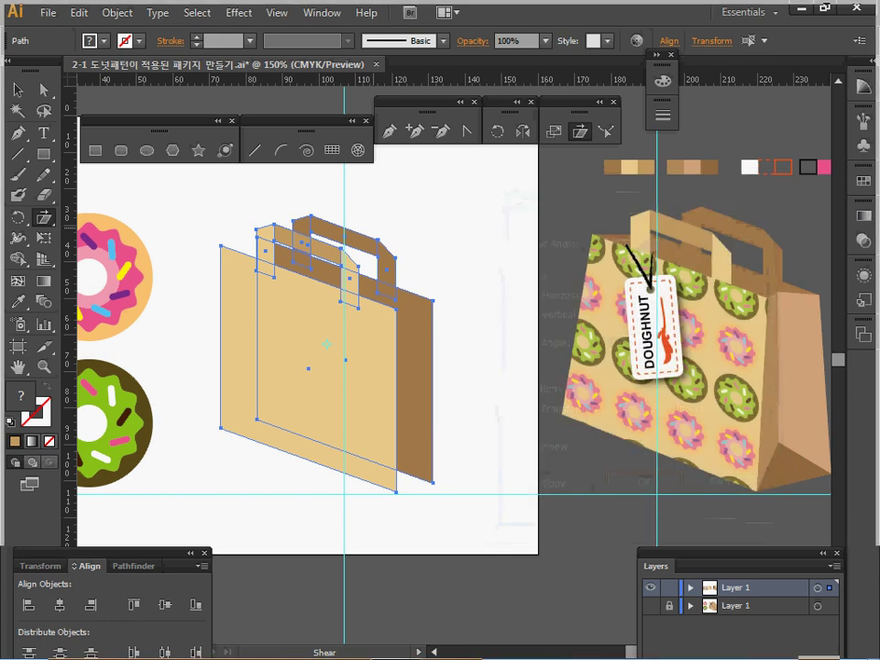
Step: Move the lower corner points of the front and back panels so that the bag widens towards its base like the reference
{"action": "left_click", "coordinate": [43, 90]}
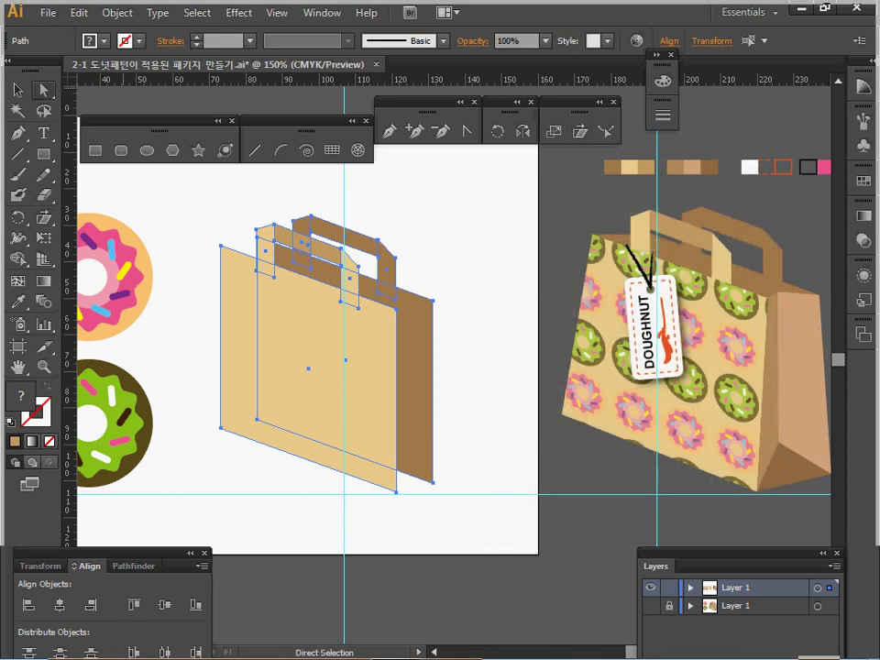
{"action": "left_click", "coordinate": [213, 466]}
{"action": "left_click_drag", "start_coordinate": [212, 465], "coordinate": [190, 458]}
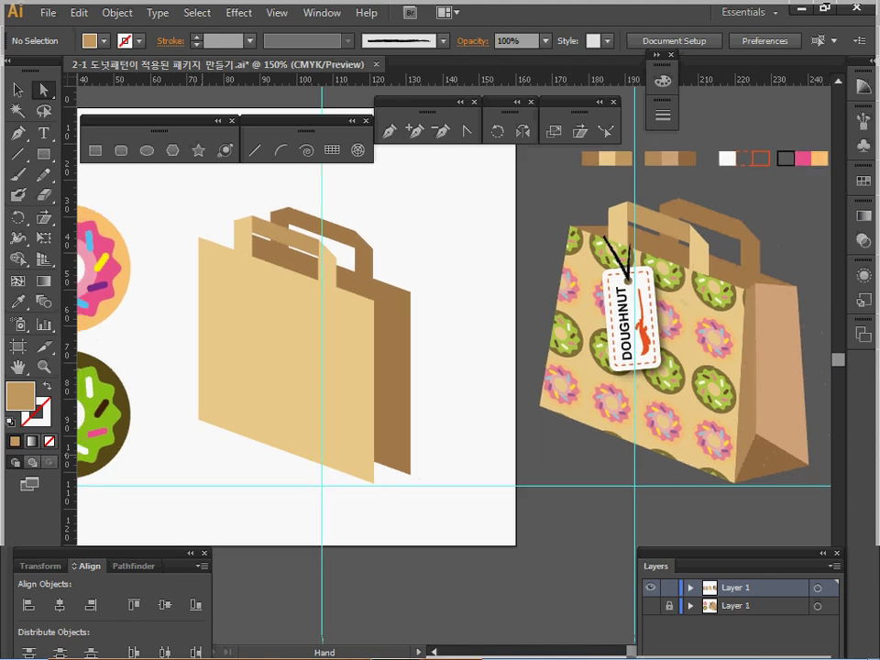
{"action": "mouse_move", "coordinate": [186, 400]}
{"action": "left_mouse_down"}
{"action": "mouse_move", "coordinate": [208, 427]}
{"action": "mouse_move", "coordinate": [174, 411]}
{"action": "left_mouse_up"}
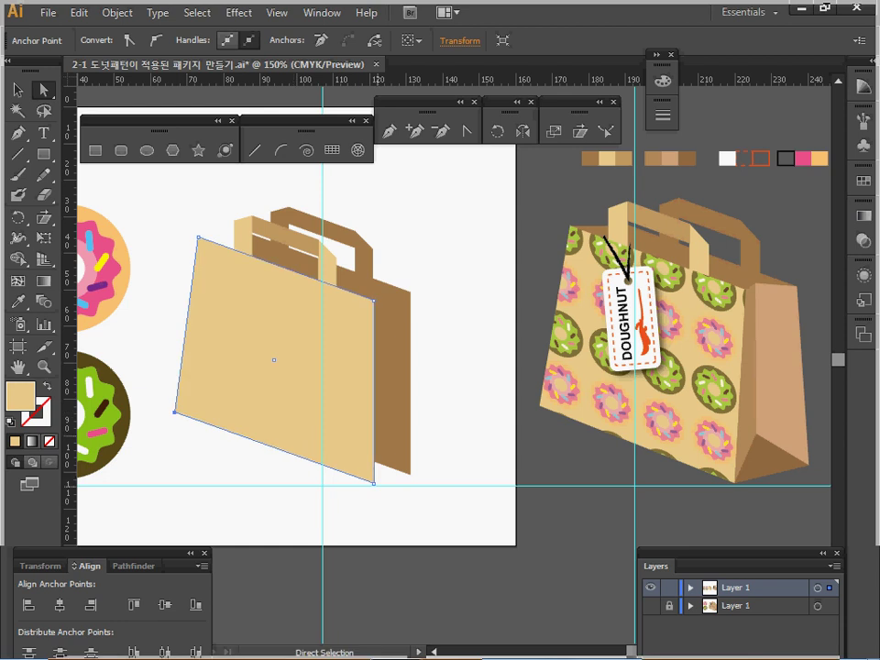
{"action": "left_click_drag", "start_coordinate": [374, 483], "coordinate": [428, 464]}
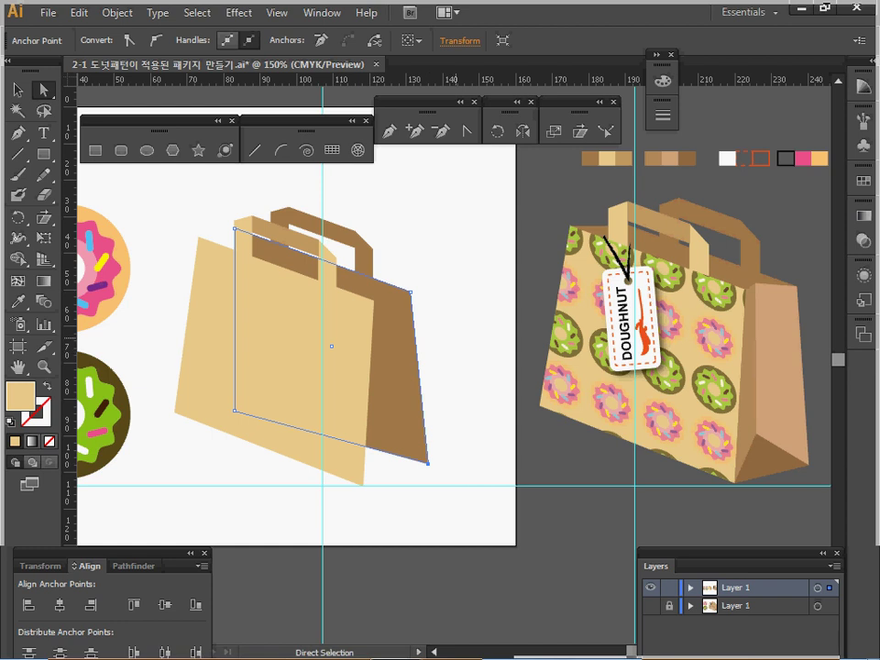
{"action": "key", "text": "ctrl+shift+a"}
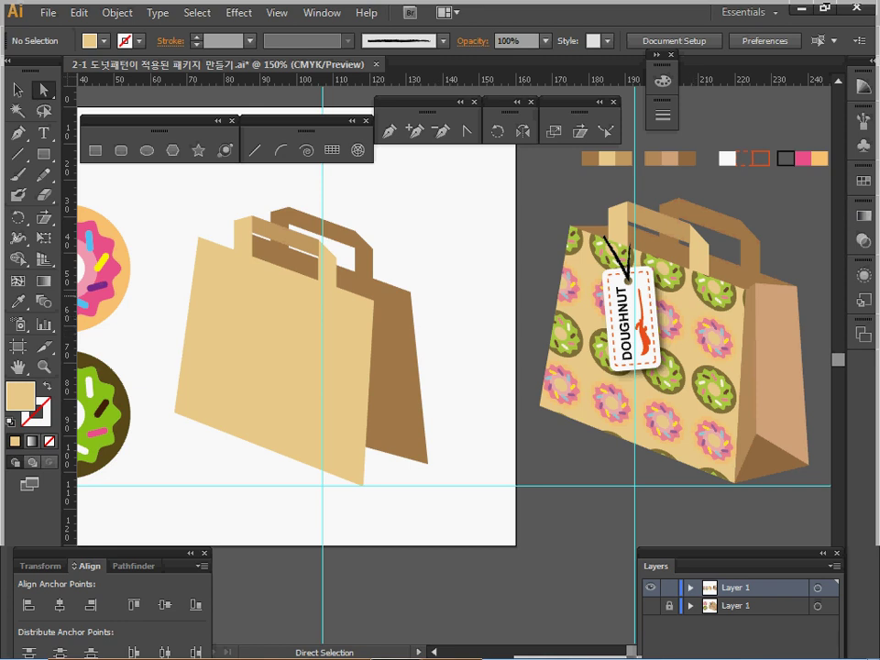
Step: Draw the narrow inner side fold beside the front panel with the Pen tool, using the reference fold's medium brown fill
{"action": "left_click", "coordinate": [747, 368]}
{"action": "key", "text": "ctrl+shift+a"}
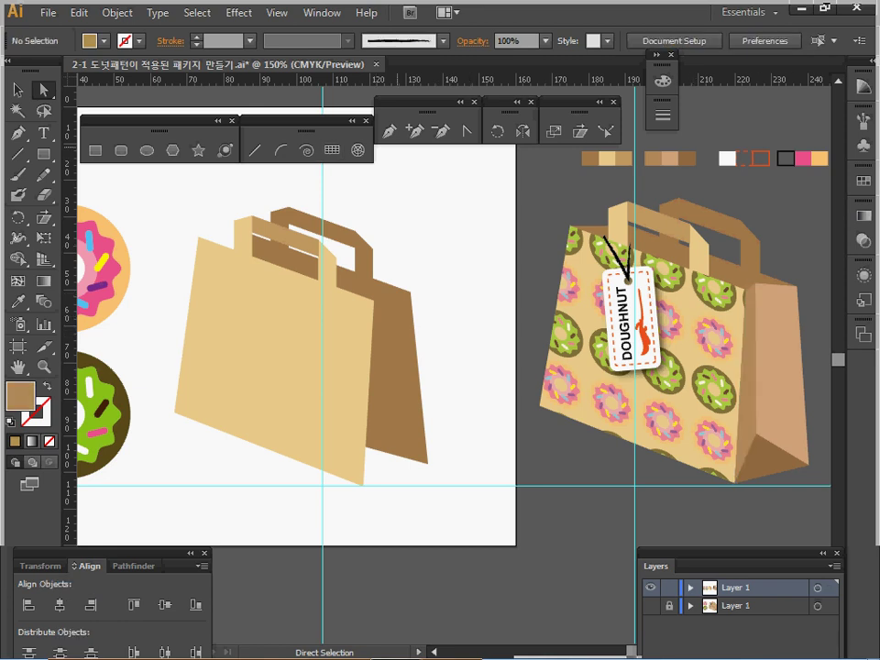
{"action": "key", "text": "p"}
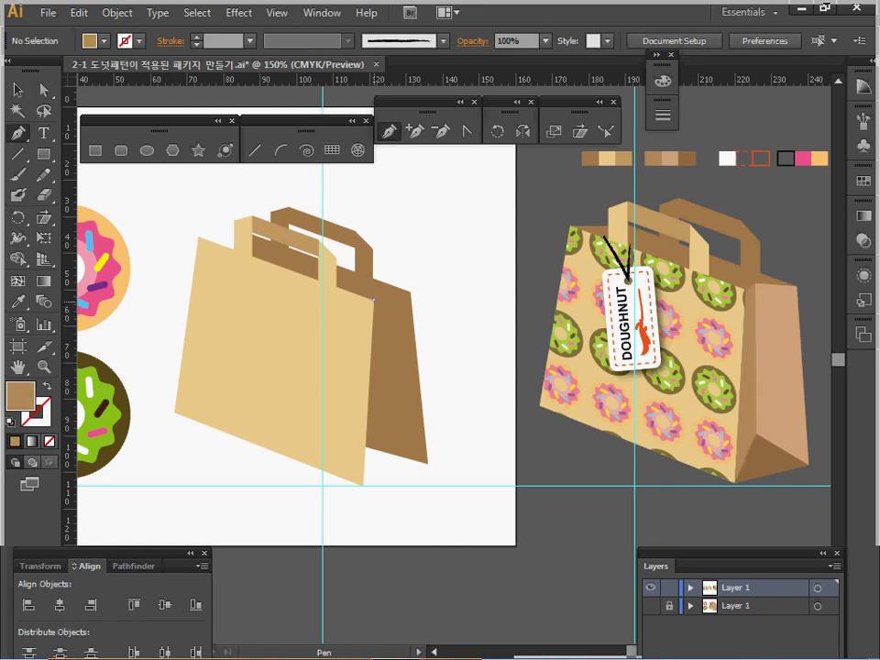
{"action": "left_click", "coordinate": [373, 300]}
{"action": "left_click", "coordinate": [382, 296]}
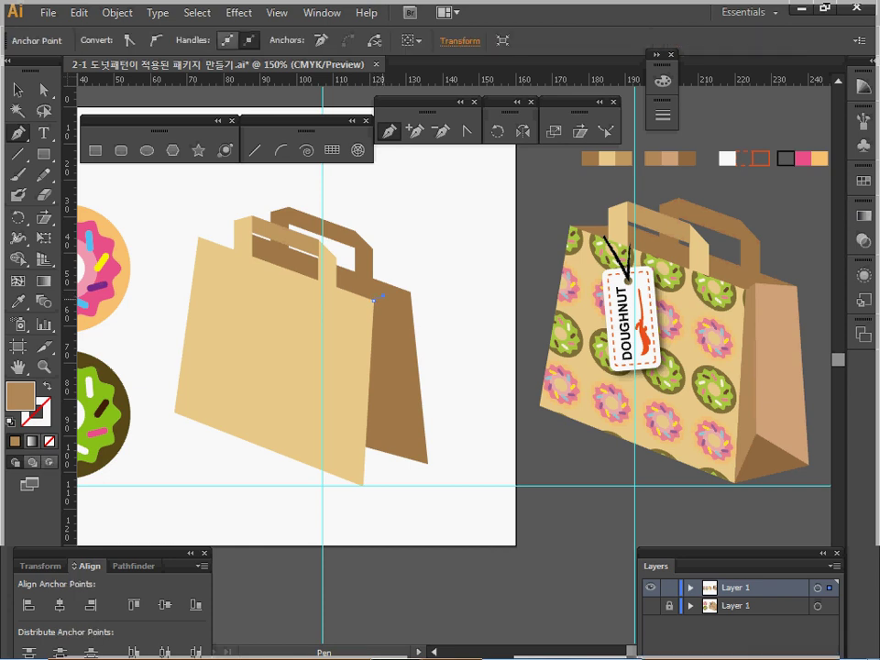
{"action": "left_click", "coordinate": [387, 452]}
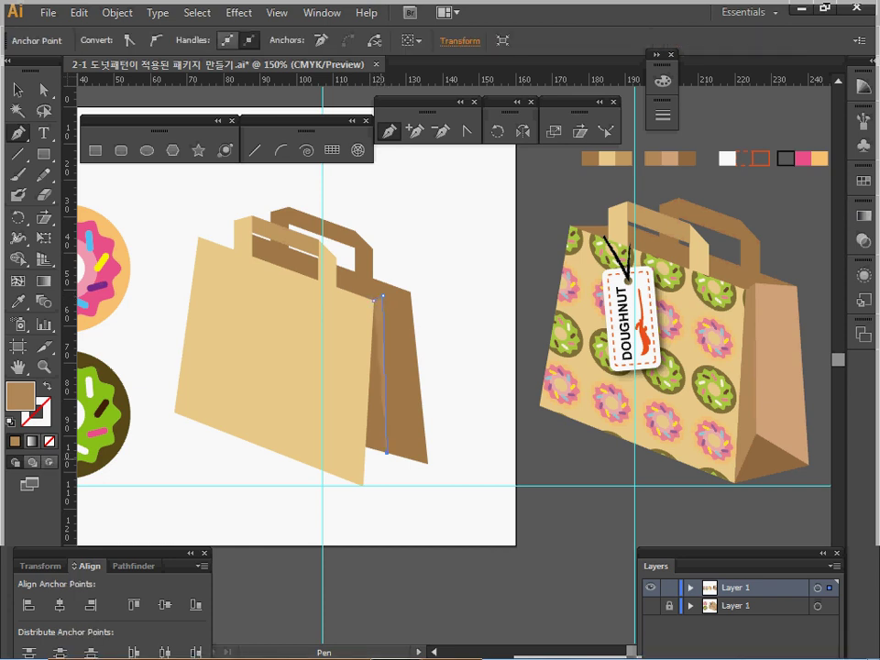
{"action": "left_click", "coordinate": [364, 485]}
{"action": "left_click", "coordinate": [373, 300]}
{"action": "left_click", "coordinate": [433, 281], "text": "ctrl"}
Step: Draw the outer side panel between the fold and the back panel's outer edge, filled with the reference's pinkish tan
{"action": "left_click", "coordinate": [764, 418], "text": "ctrl"}
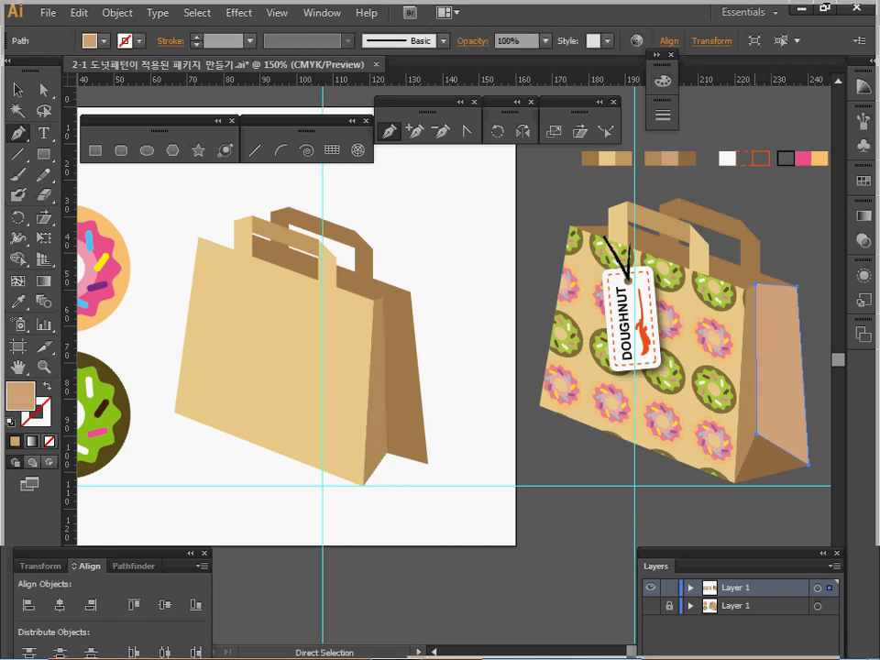
{"action": "key", "text": "ctrl+shift+a"}
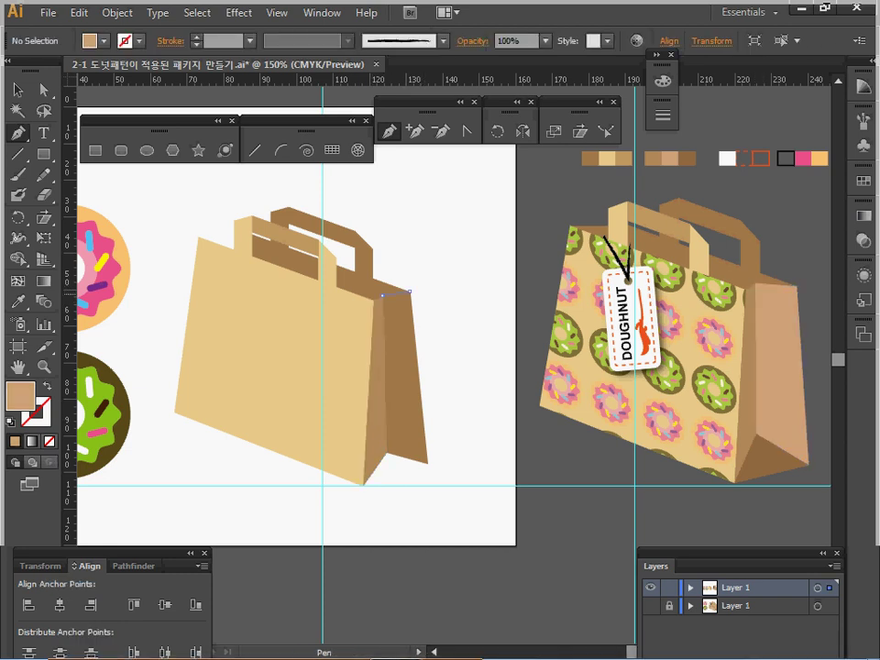
{"action": "left_click", "coordinate": [384, 296]}
{"action": "left_click", "coordinate": [410, 293]}
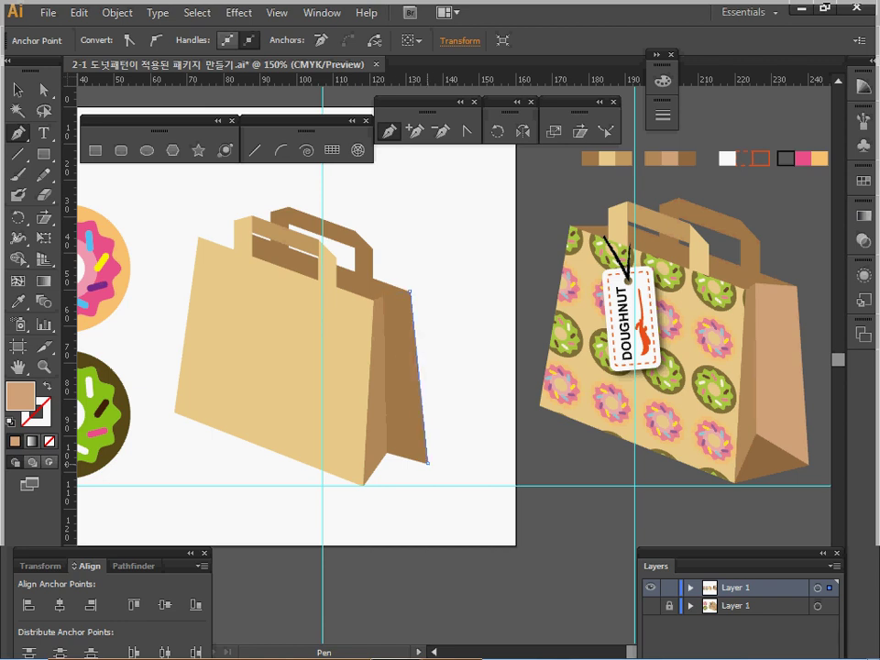
{"action": "left_click", "coordinate": [427, 463]}
{"action": "left_click", "coordinate": [387, 453]}
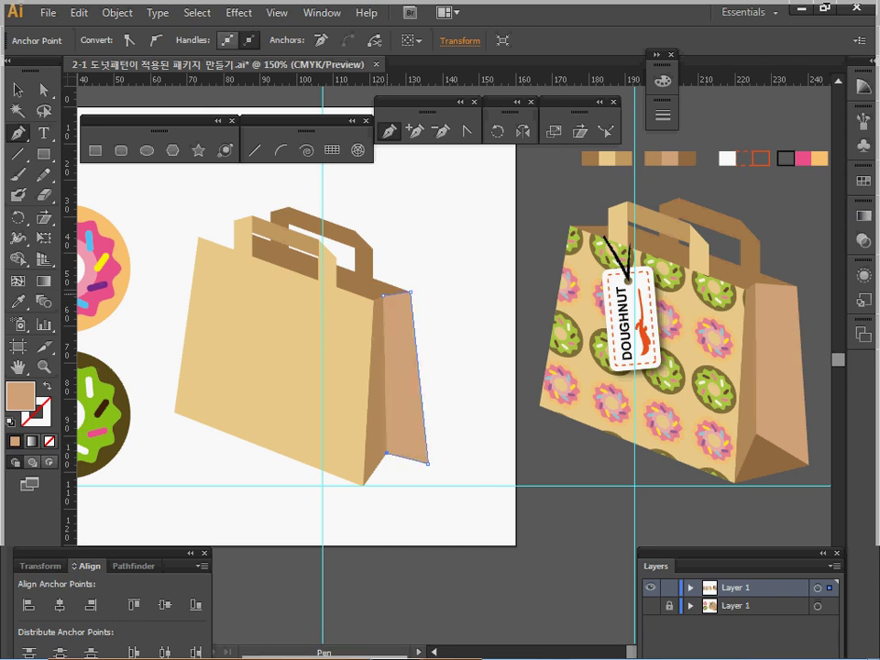
{"action": "key", "text": "ctrl+shift+a"}
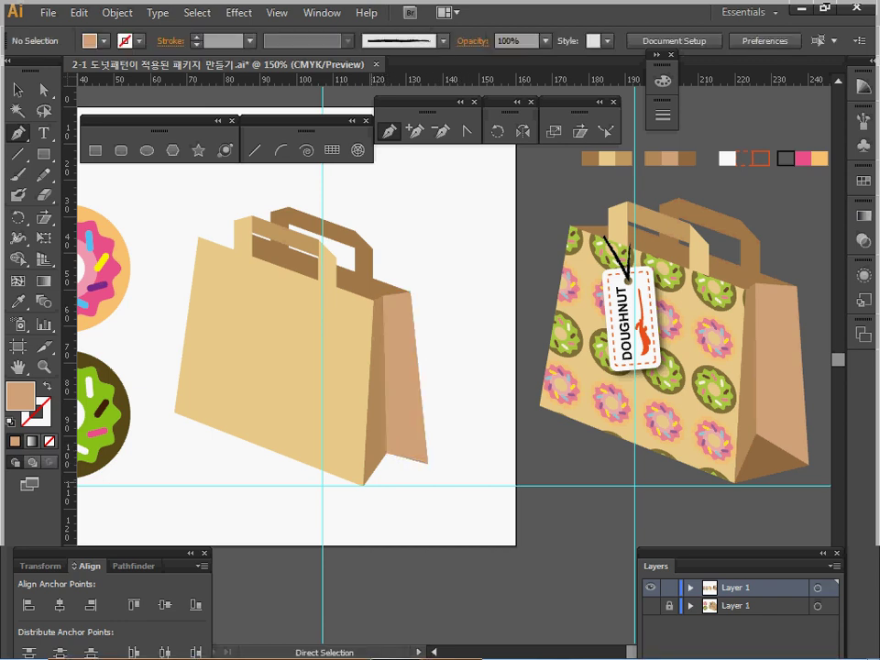
Step: Raise the shared lower point of the two side faces and shift the side panel's lower outer corner slightly down and outward
{"action": "left_click", "coordinate": [291, 341], "text": "ctrl"}
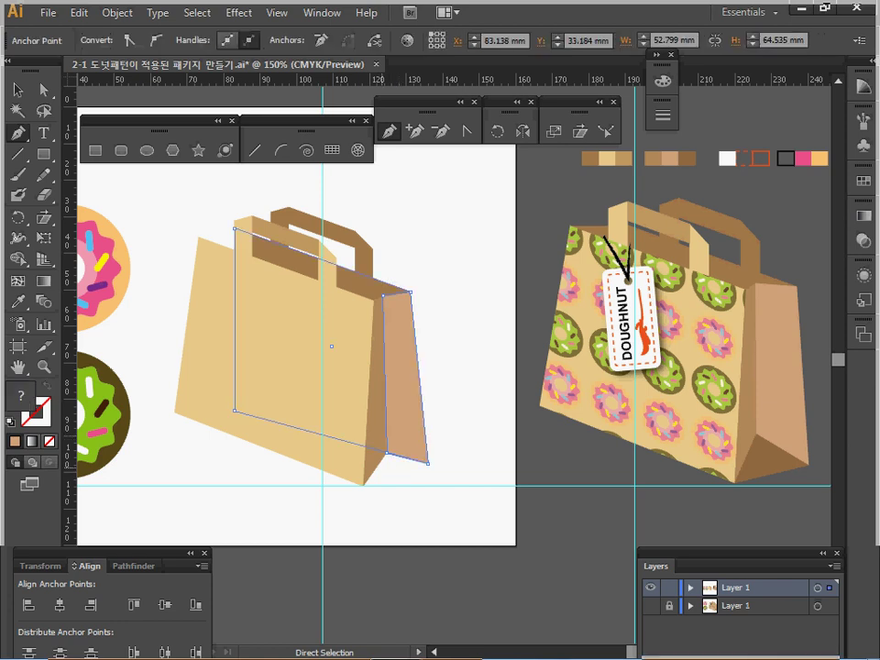
{"action": "left_click_drag", "start_coordinate": [387, 453], "coordinate": [430, 468]}
{"action": "left_click", "coordinate": [416, 473], "text": "ctrl"}
{"action": "left_click", "coordinate": [438, 475], "text": "ctrl"}
Step: Draw the triangular fold at the base of the bag's side, using the reference triangle's dark brown fill
{"action": "left_click", "coordinate": [763, 462], "text": "ctrl"}
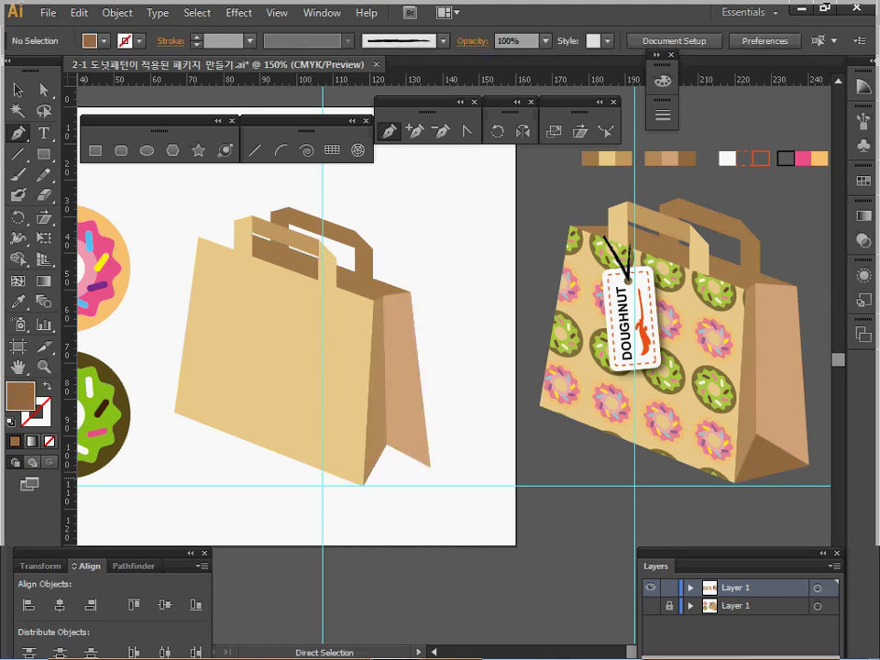
{"action": "left_click", "coordinate": [724, 507], "text": "ctrl"}
{"action": "left_click", "coordinate": [363, 485]}
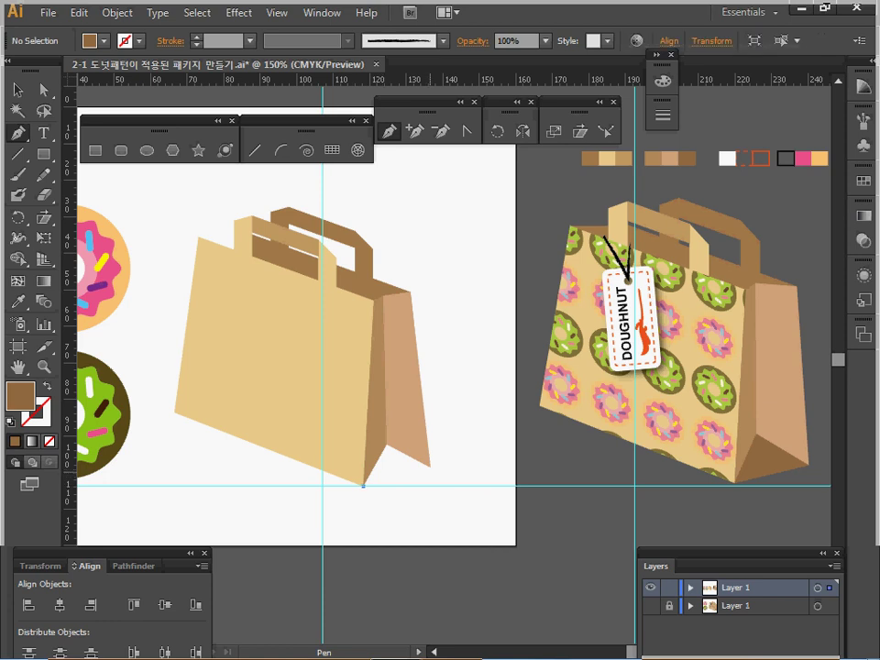
{"action": "left_click", "coordinate": [430, 467]}
{"action": "left_click", "coordinate": [387, 445]}
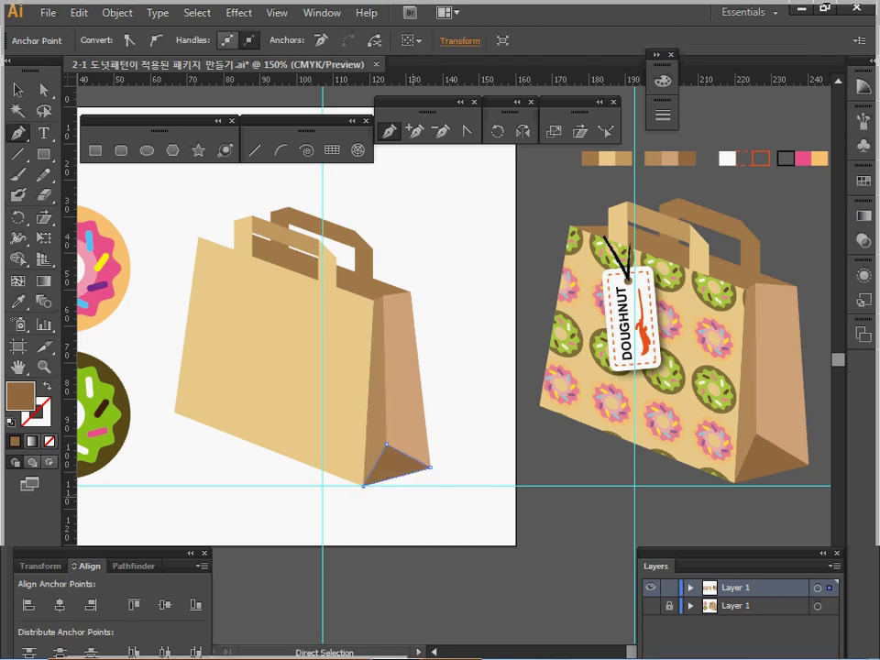
Step: Pull the shared lower outer corner of the side panel and base triangle farther outward to widen the bag's side
{"action": "key", "text": "ctrl+shift+a"}
{"action": "left_click_drag", "start_coordinate": [468, 476], "coordinate": [442, 471]}
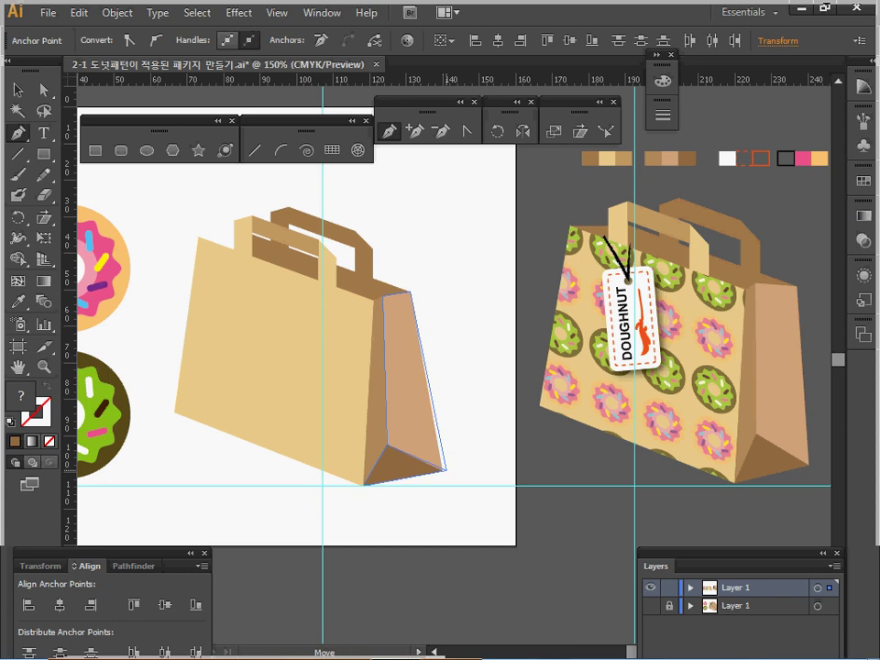
{"action": "key", "text": "ctrl+shift+a"}
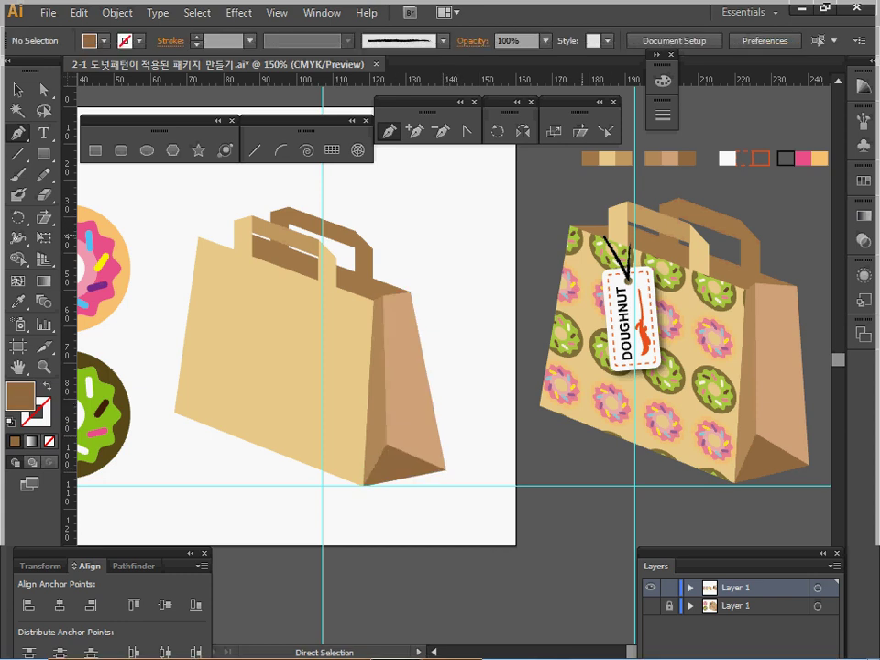
Step: Draw a triangle in the reference's inner brown behind the front panel's upper left corner, send it to the back and save the document
{"action": "left_click", "coordinate": [603, 229], "text": "ctrl"}
{"action": "key", "text": "ctrl+shift+a"}
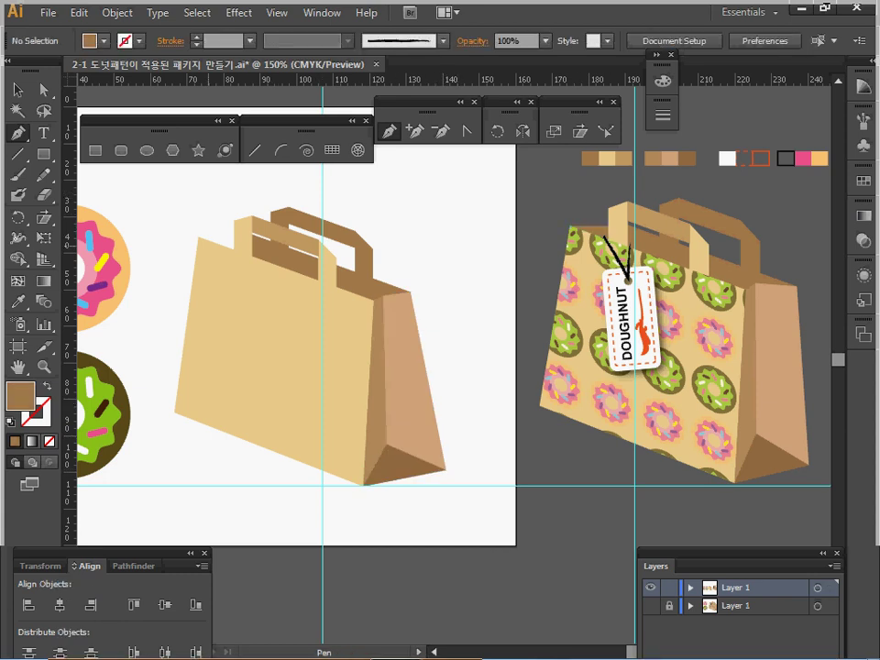
{"action": "left_click", "coordinate": [198, 238]}
{"action": "left_click", "coordinate": [238, 234]}
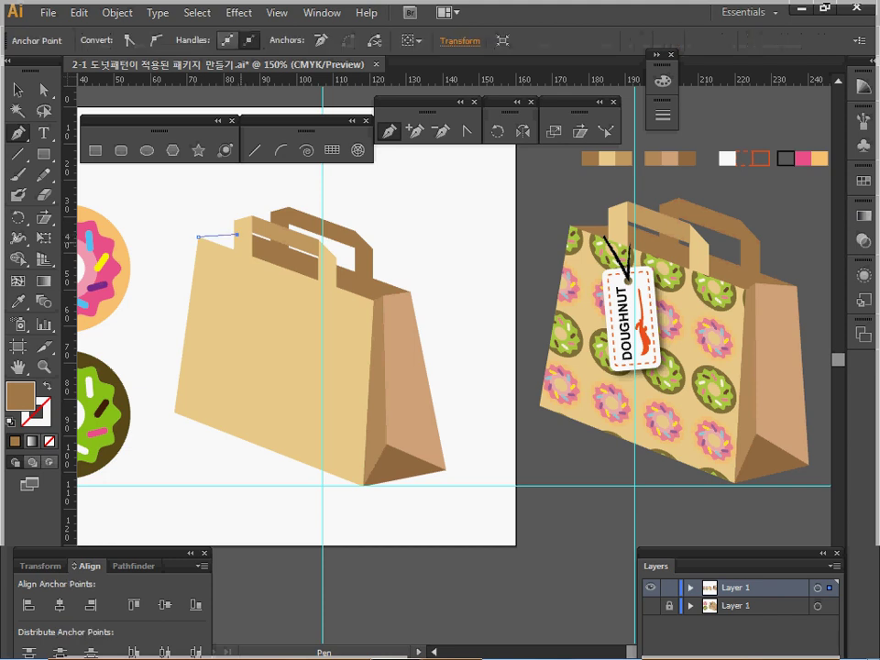
{"action": "left_click", "coordinate": [237, 257]}
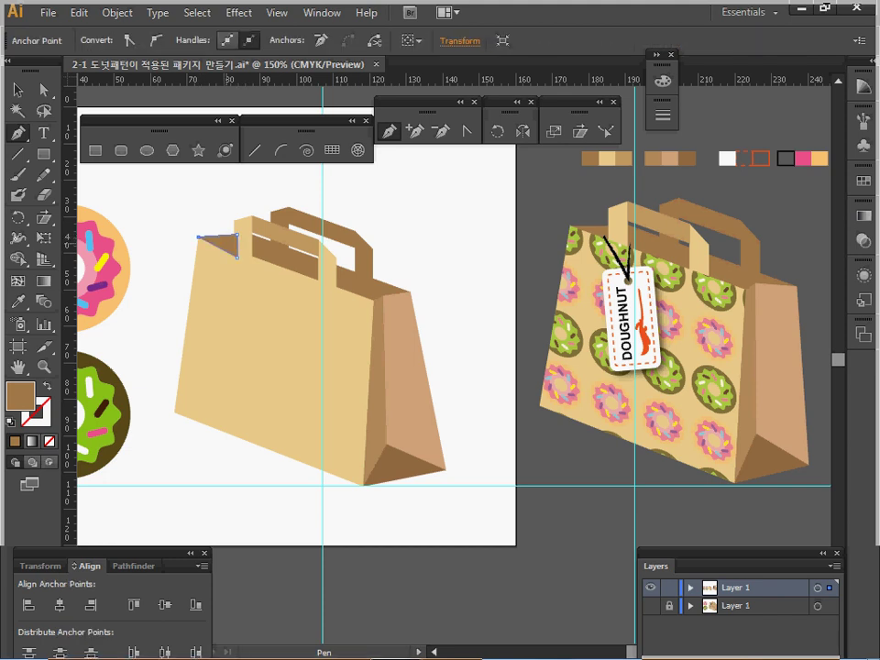
{"action": "right_click", "coordinate": [227, 243]}
{"action": "mouse_move", "coordinate": [275, 491]}
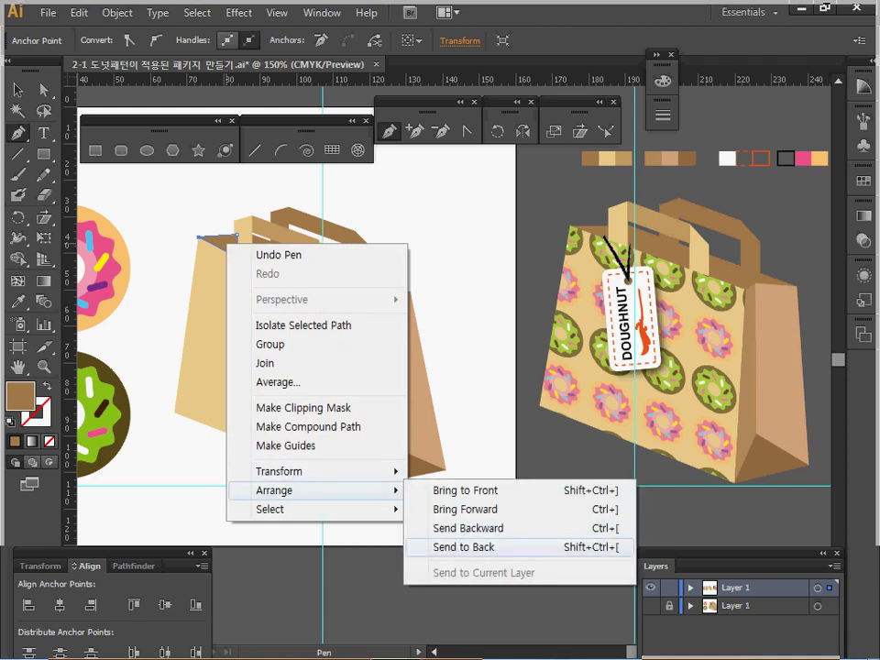
{"action": "left_click", "coordinate": [459, 548]}
{"action": "left_click", "coordinate": [457, 294], "text": "ctrl"}
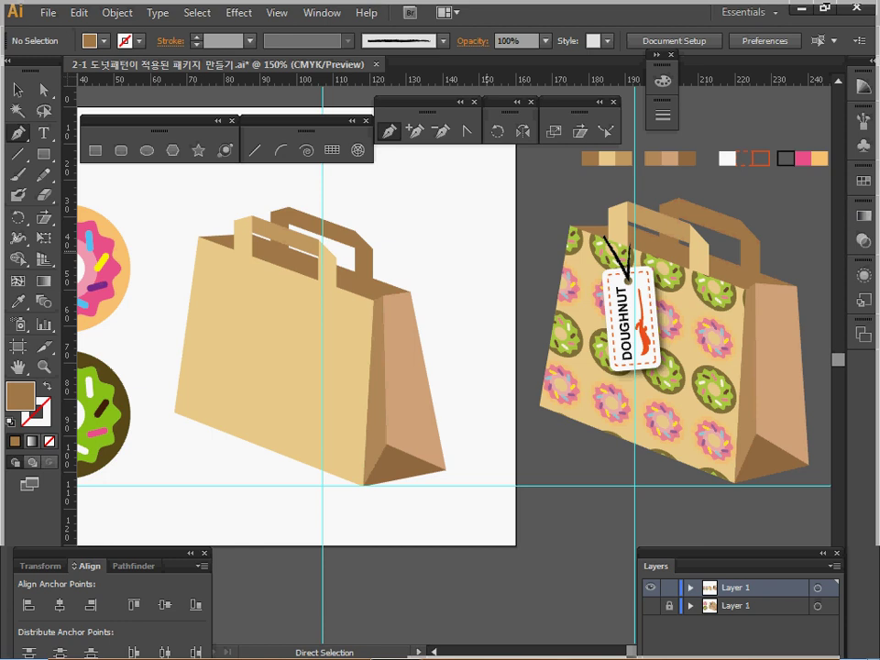
{"action": "key", "text": "ctrl+s"}
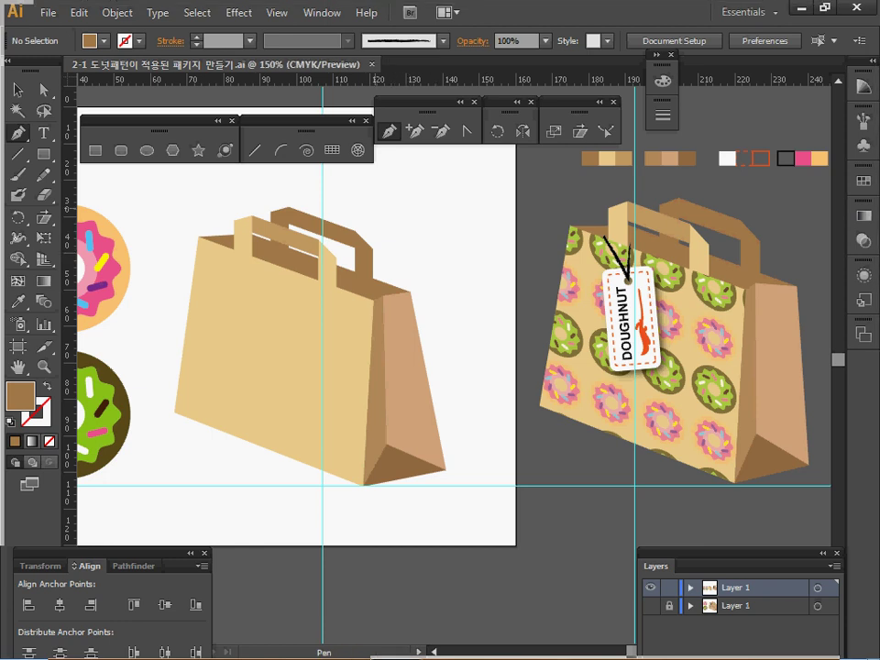
Step: Copy the light beige front panel and paste the duplicate in place in front of it
{"action": "key", "text": "ctrl"}
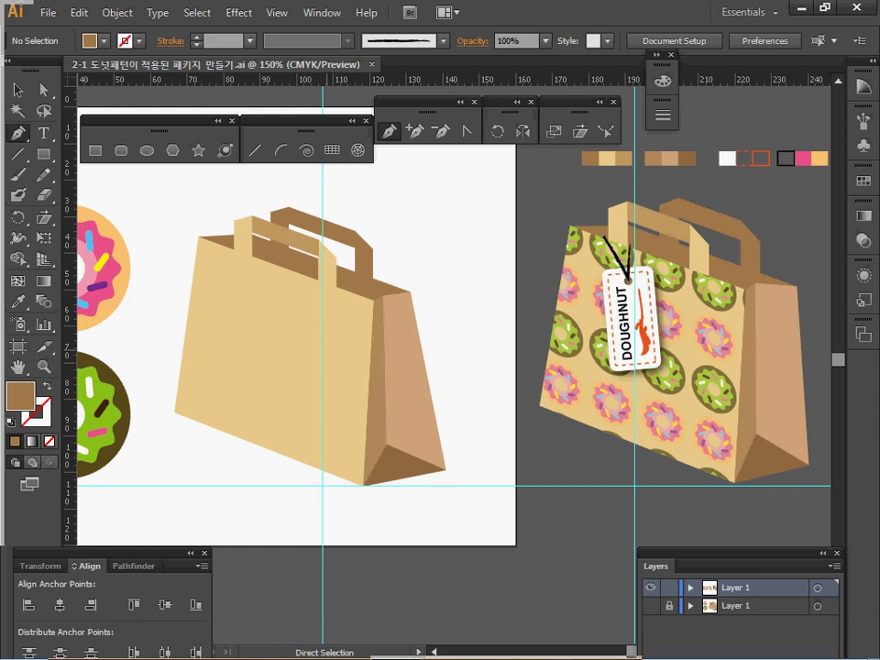
{"action": "left_click", "coordinate": [271, 352], "text": "ctrl"}
{"action": "key", "text": "ctrl"}
{"action": "key", "text": "ctrl+f"}
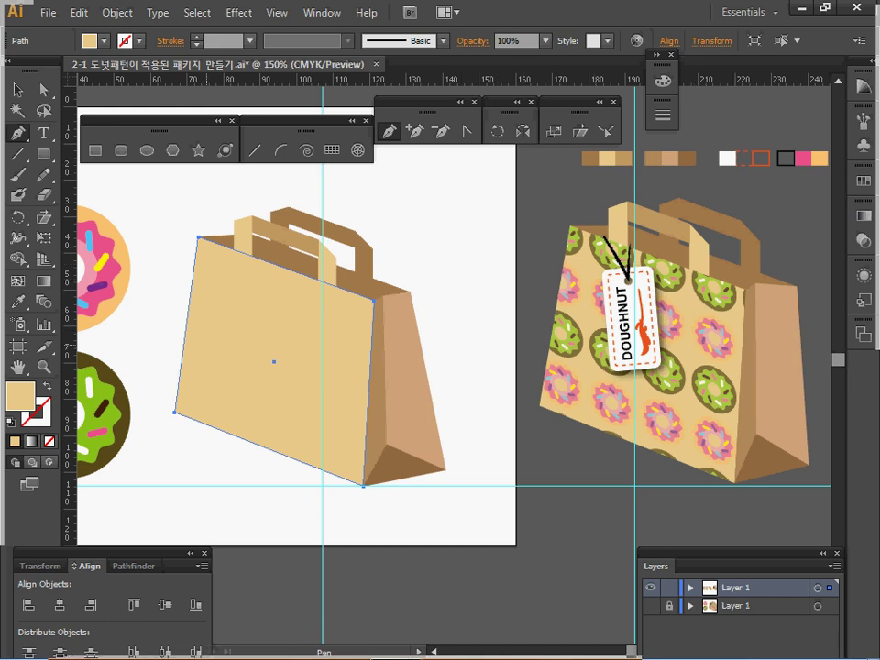
{"action": "key", "text": "ctrl"}
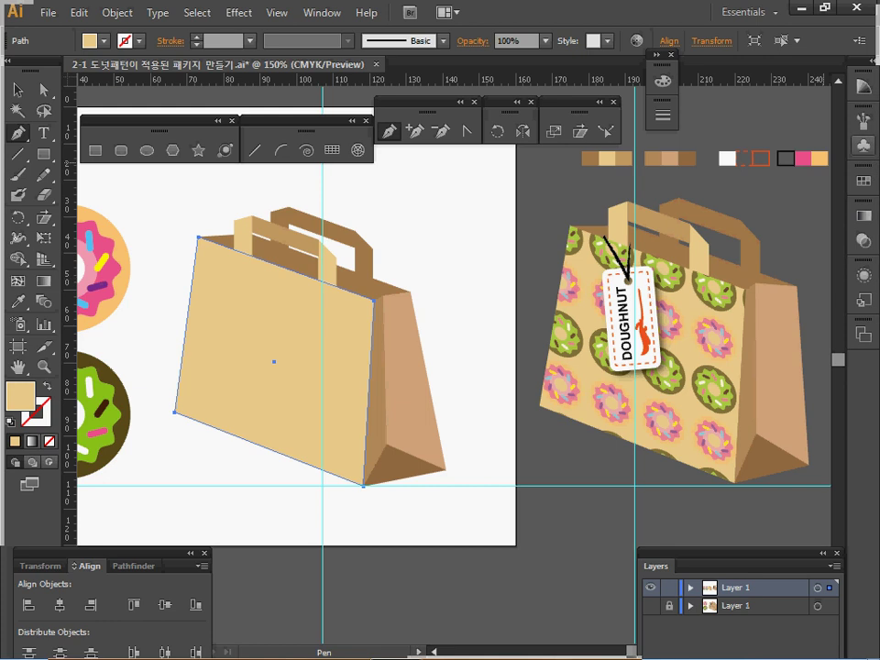
Step: Fill the pasted front panel duplicate with the donut pattern swatch
{"action": "left_click", "coordinate": [864, 180]}
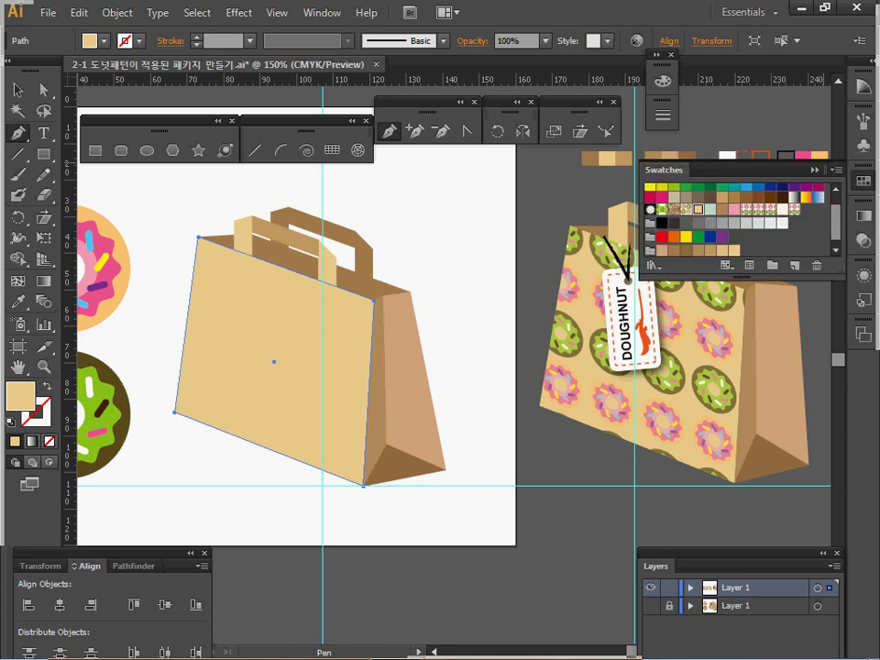
{"action": "left_click", "coordinate": [795, 209]}
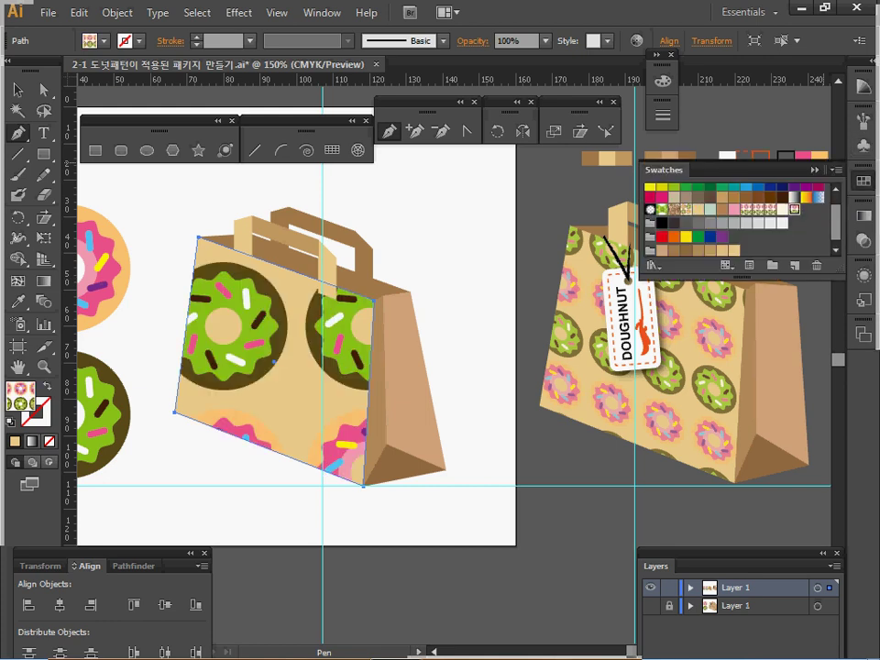
{"action": "left_click", "coordinate": [864, 181]}
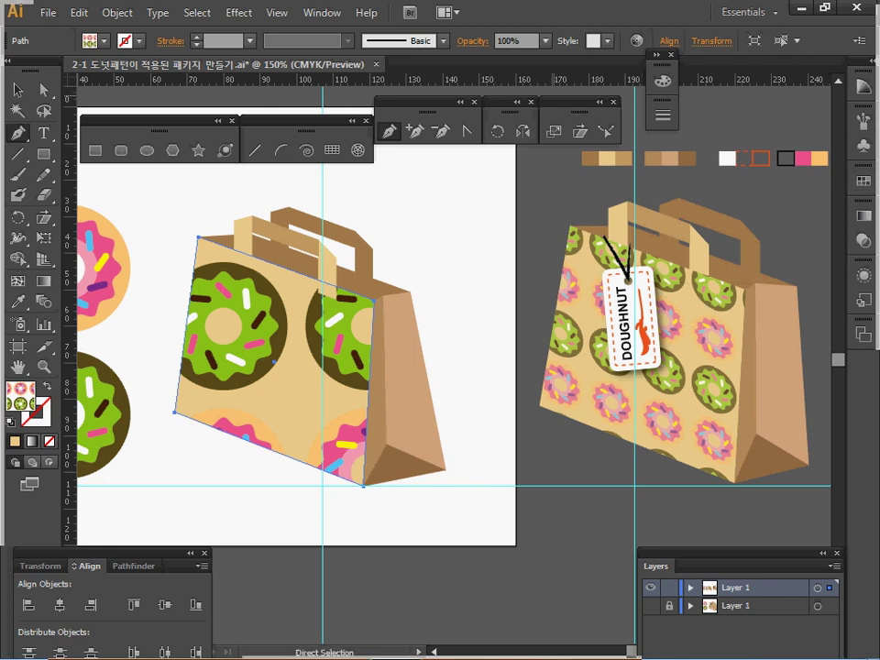
Step: Scale only the donut pattern inside the front panel uniformly to 35%, leaving object transformation off
{"action": "double_click", "coordinate": [554, 132]}
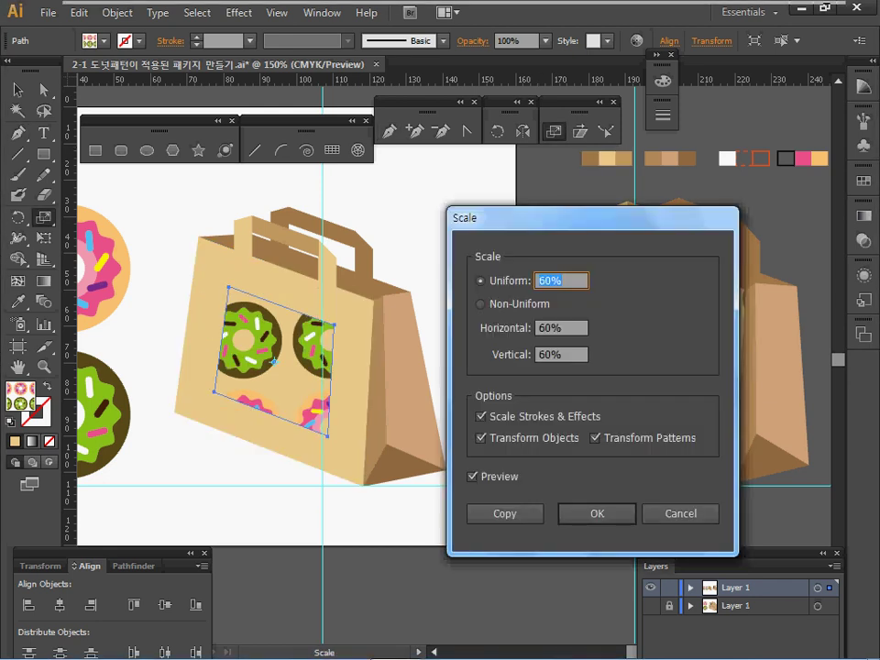
{"action": "left_click", "coordinate": [481, 439]}
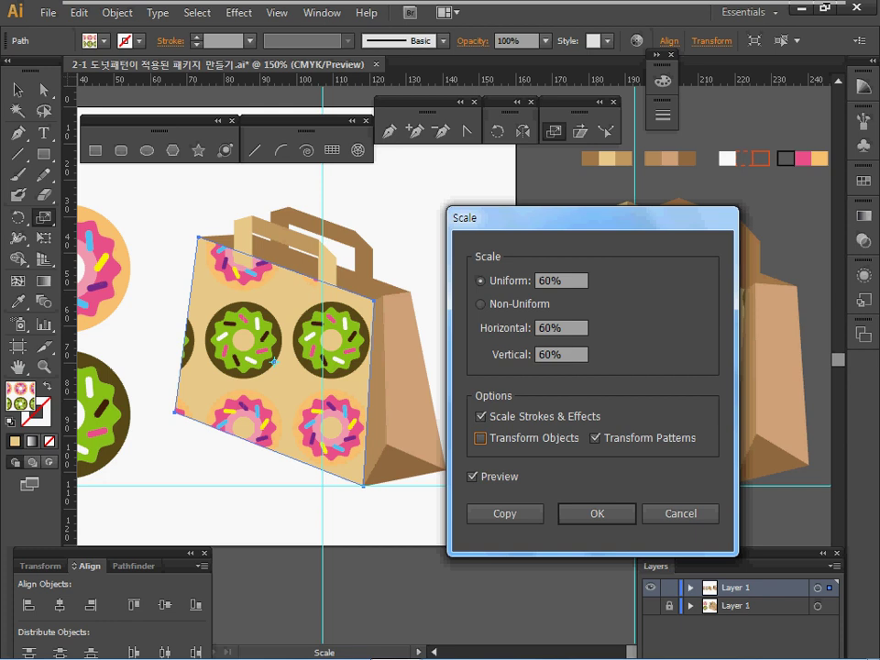
{"action": "double_click", "coordinate": [552, 281]}
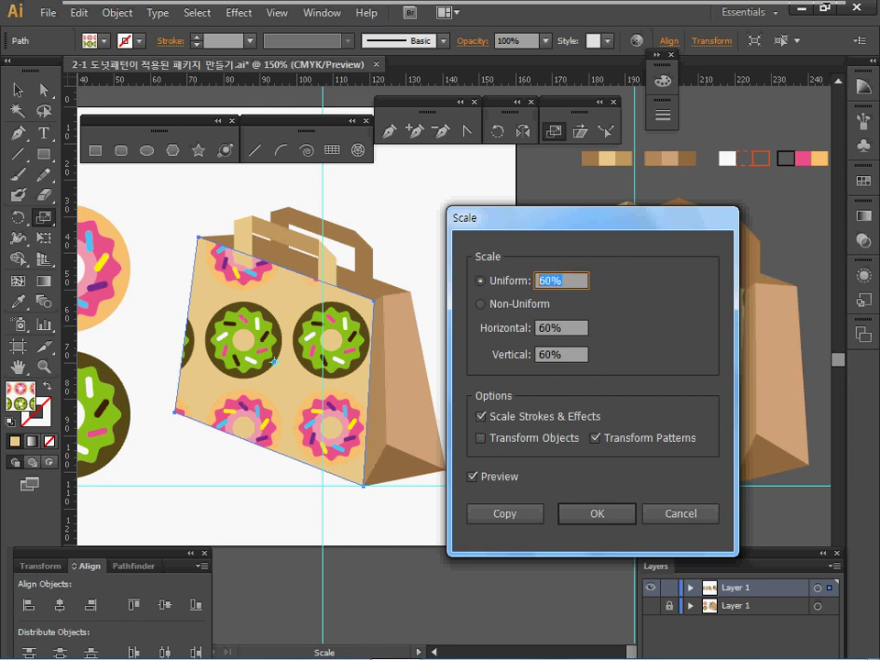
{"action": "type", "text": "35"}
{"action": "key", "text": "Tab"}
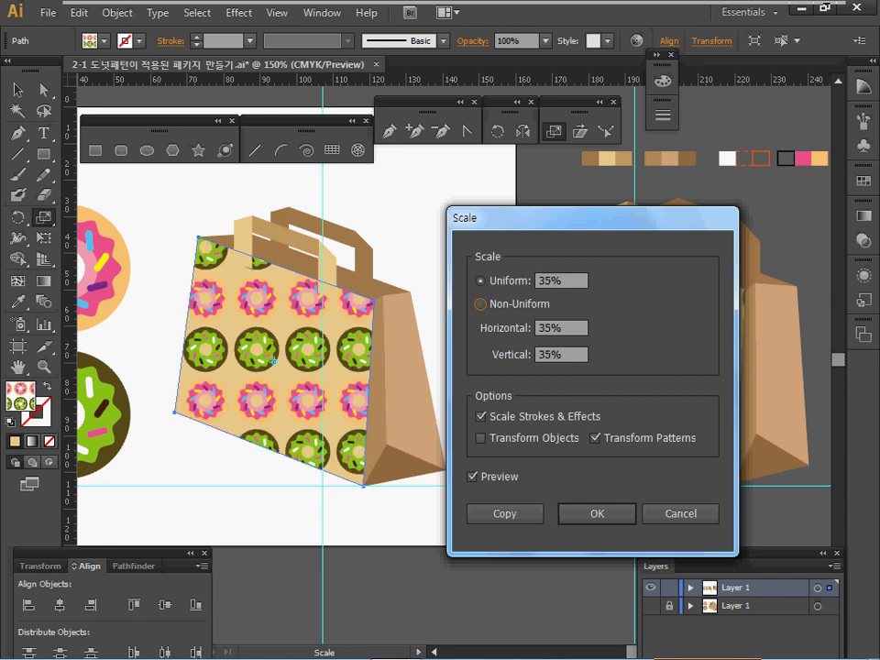
{"action": "key", "text": "Return"}
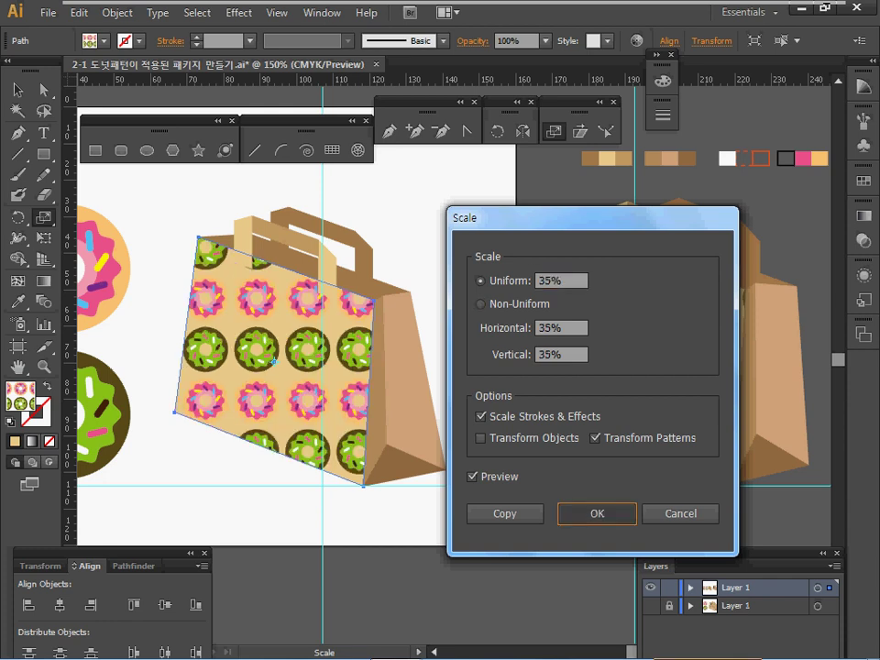
{"action": "key", "text": "Return"}
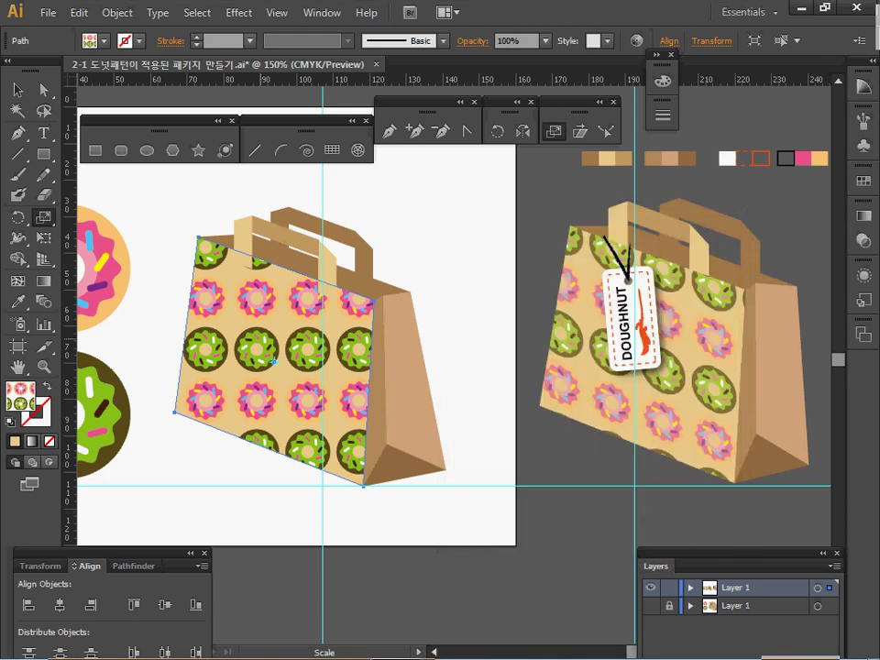
Step: Bring the patterned front panel to the front of the bag's handles and other parts
{"action": "right_click", "coordinate": [275, 306]}
{"action": "mouse_move", "coordinate": [330, 551]}
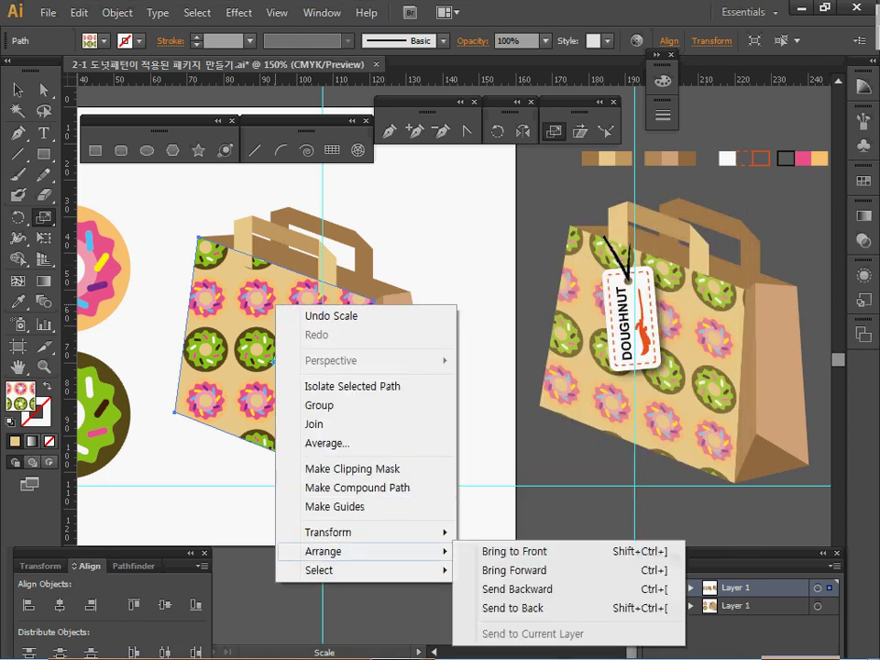
{"action": "left_click", "coordinate": [513, 551]}
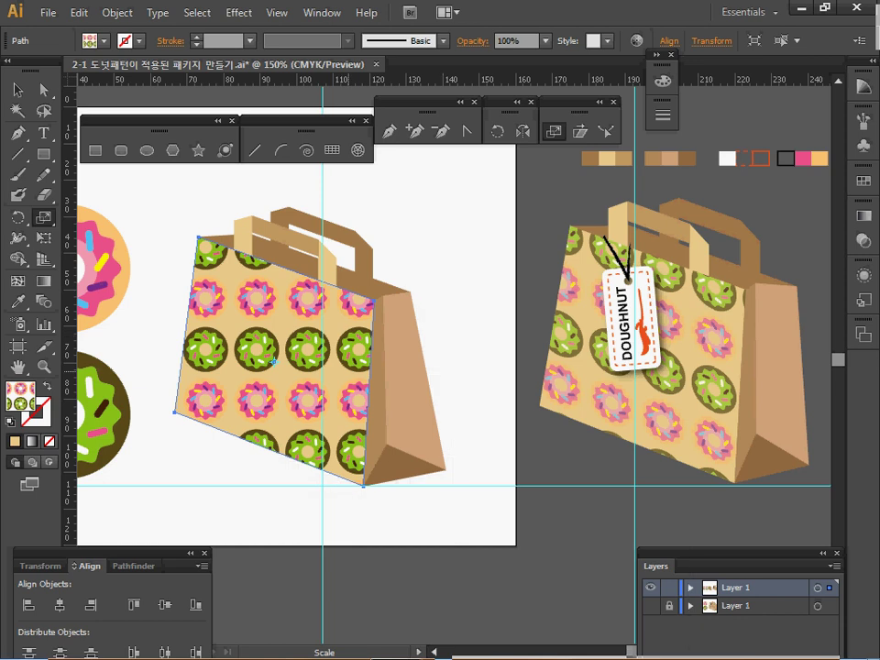
Step: Shear only the front panel's donut pattern by 200° along the vertical axis, without transforming the panel itself
{"action": "key", "text": "s"}
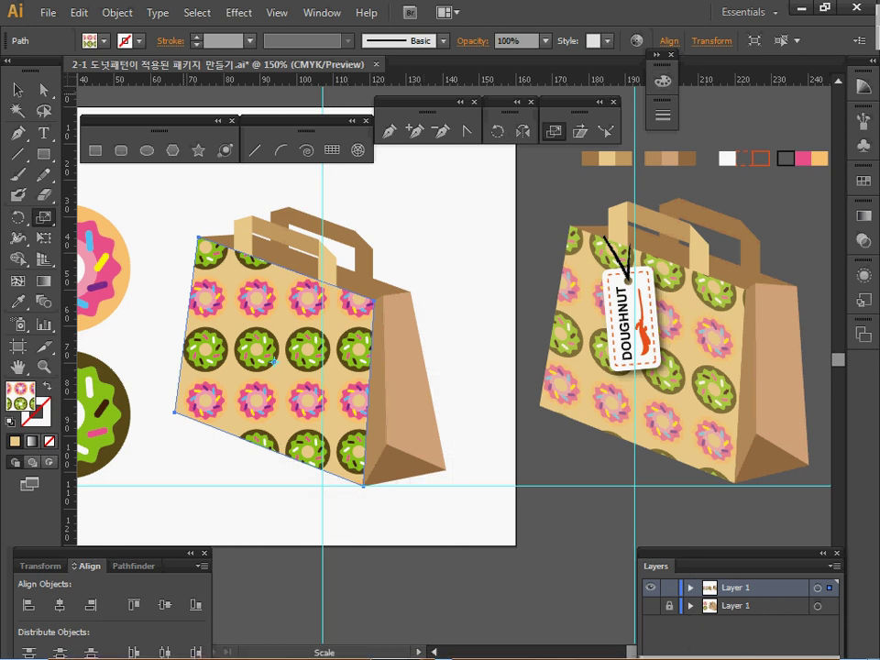
{"action": "double_click", "coordinate": [579, 131]}
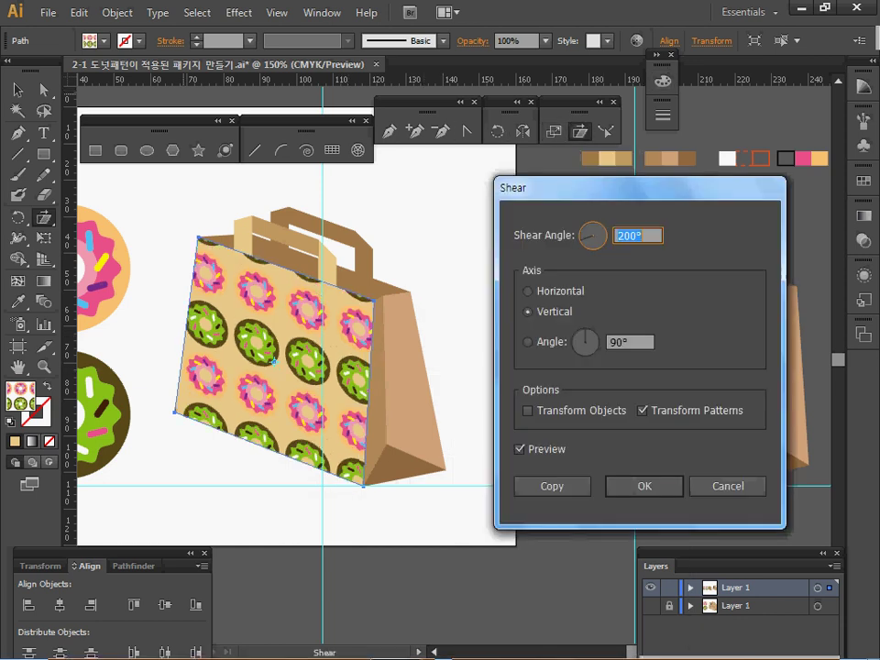
{"action": "left_click", "coordinate": [642, 235]}
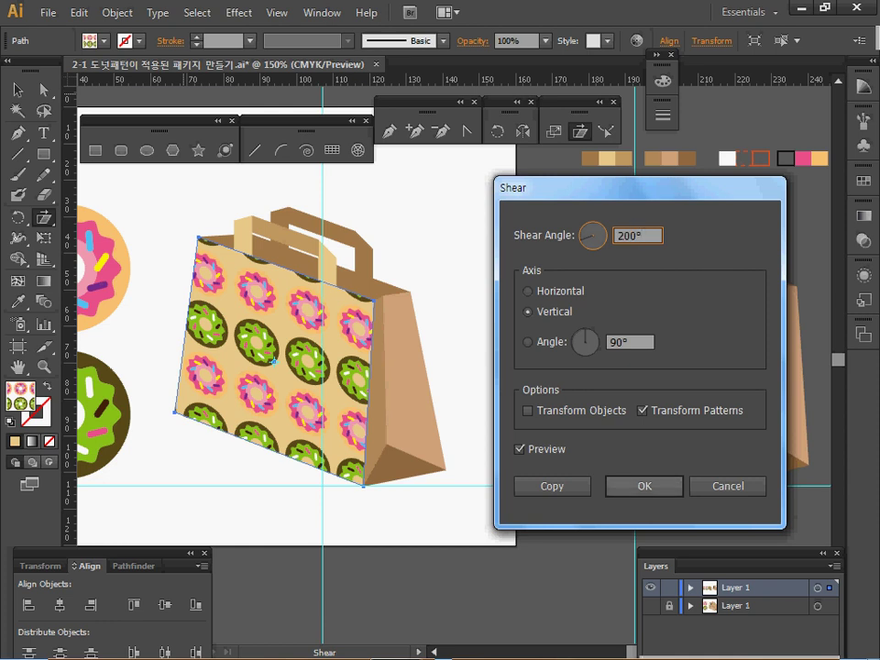
{"action": "key", "text": "Return"}
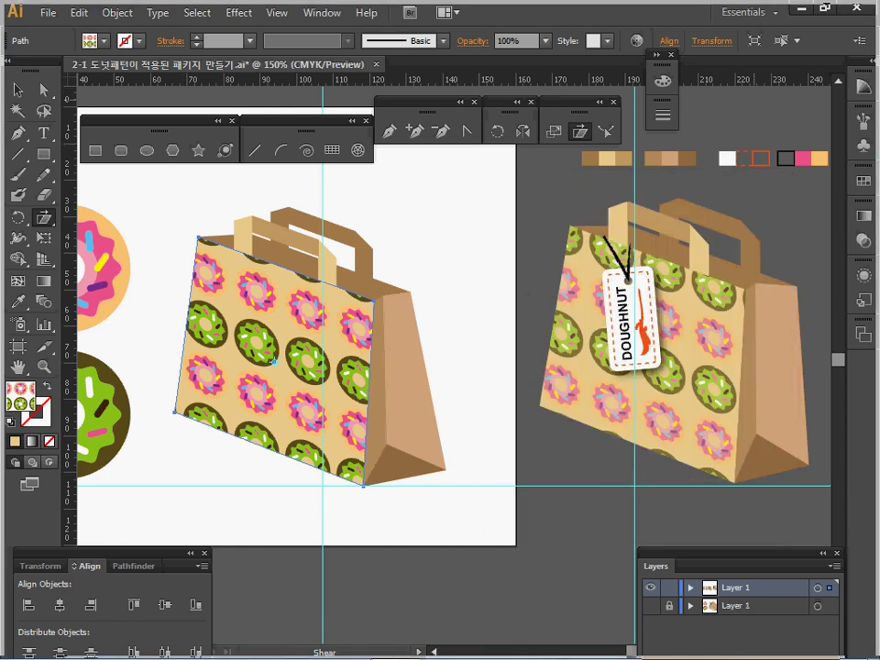
Step: Lower the patterned front panel's opacity to 70%, deselect it and save the document
{"action": "left_click", "coordinate": [864, 241]}
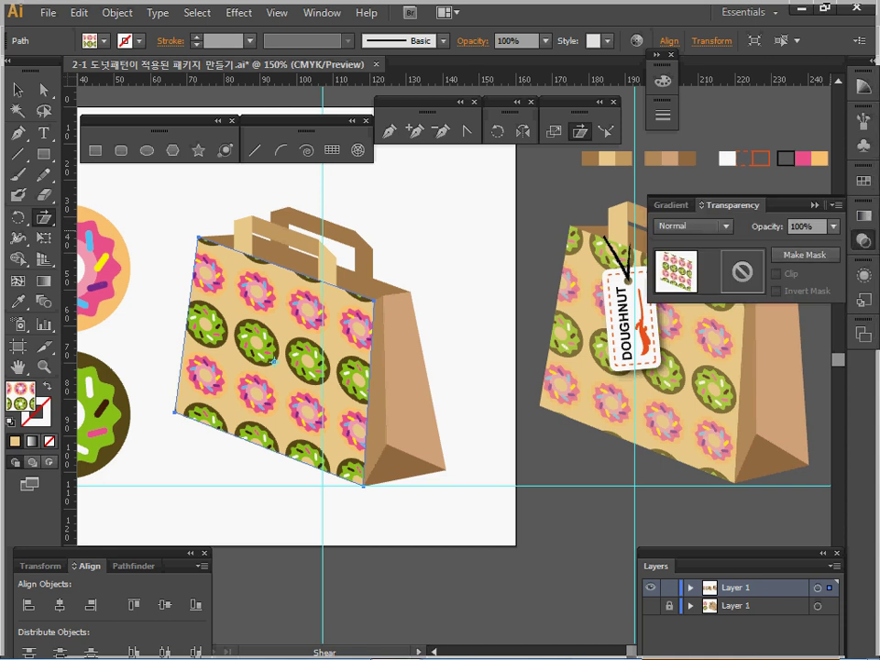
{"action": "left_click", "coordinate": [833, 226]}
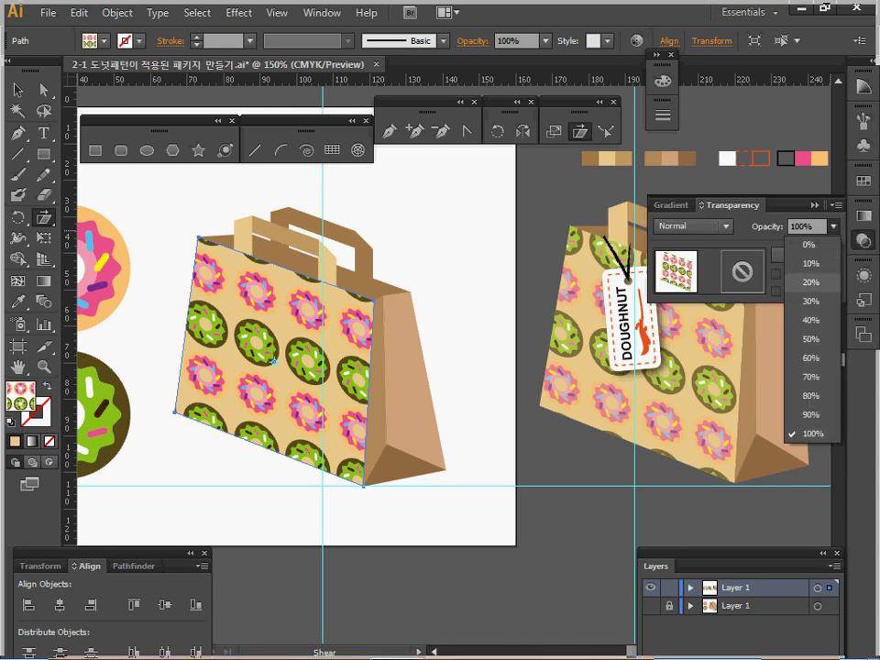
{"action": "left_click", "coordinate": [814, 378]}
{"action": "left_click", "coordinate": [864, 240]}
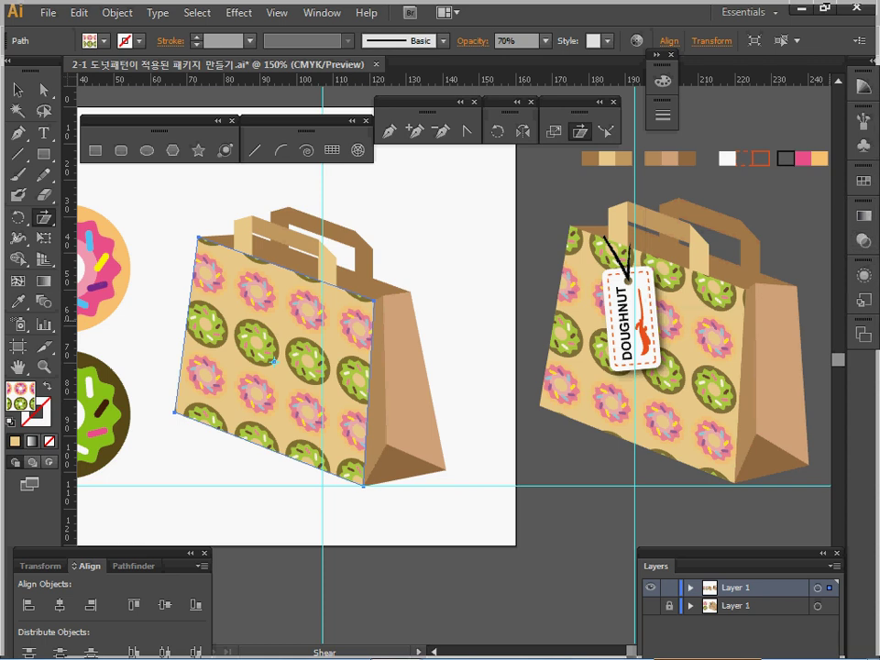
{"action": "key", "text": "ctrl"}
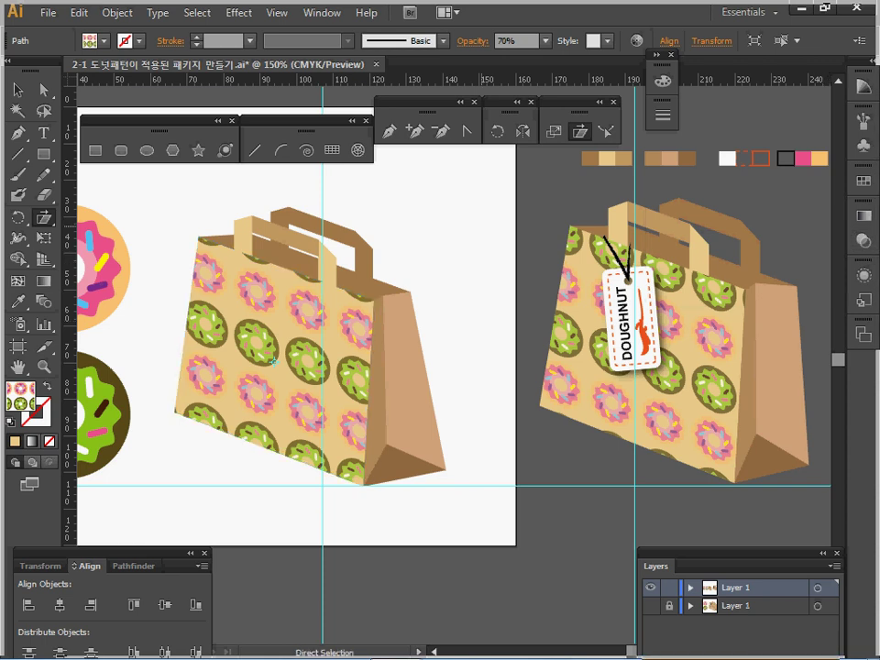
{"action": "key", "text": "ctrl+shift+a"}
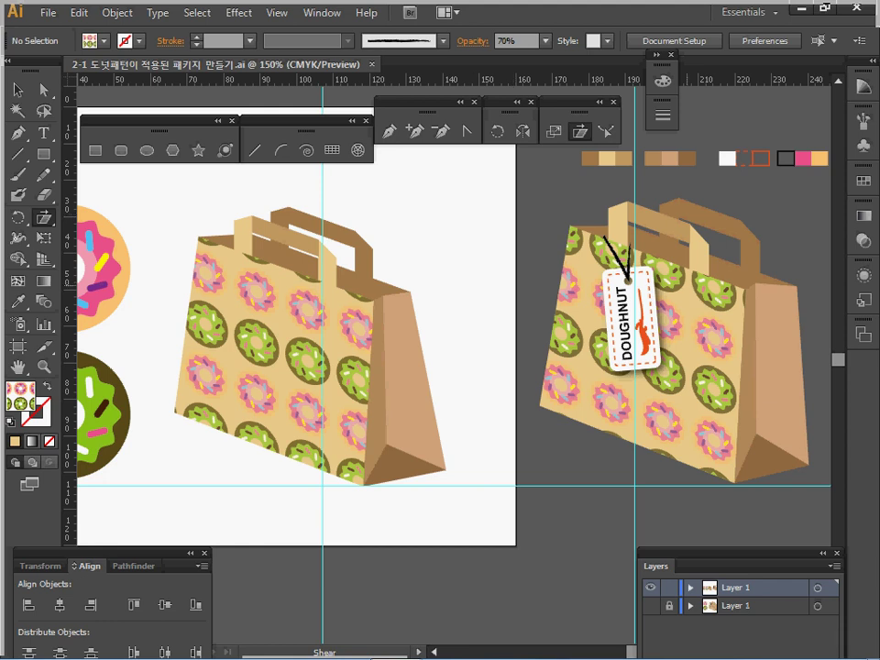
Step: Create a 28 × 14 mm rounded rectangle with a 2 mm corner radius beside the reference bag, using the reference tag's white fill
{"action": "key", "text": "ctrl"}
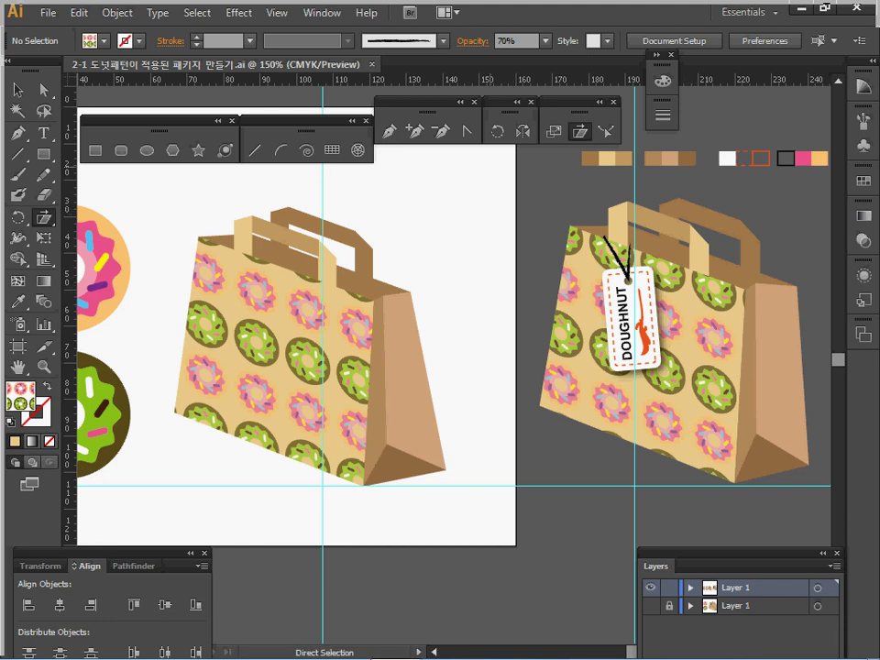
{"action": "left_click", "coordinate": [648, 321], "text": "ctrl"}
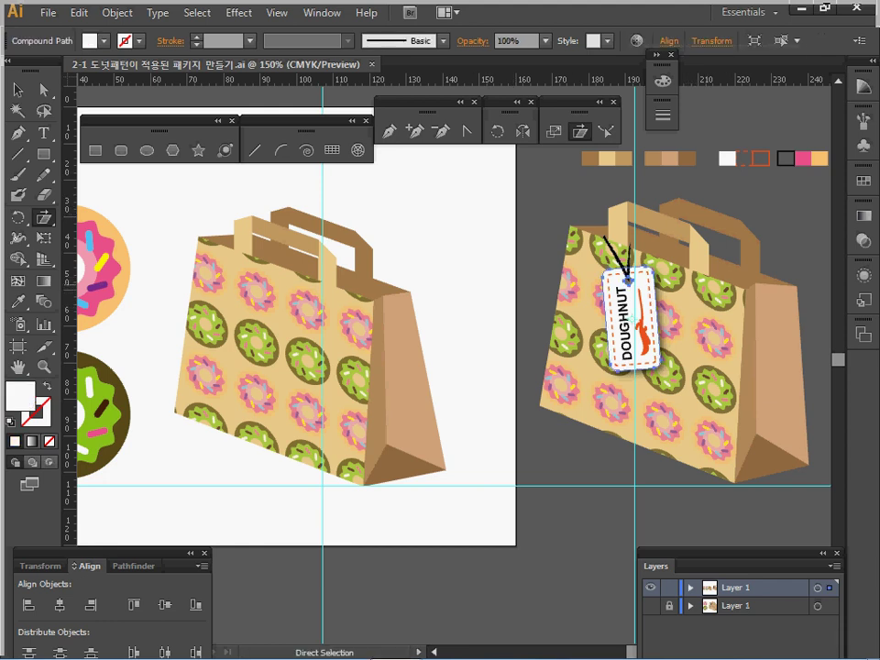
{"action": "left_click", "coordinate": [648, 322], "text": "ctrl"}
{"action": "left_click_drag", "start_coordinate": [637, 348], "coordinate": [528, 304]}
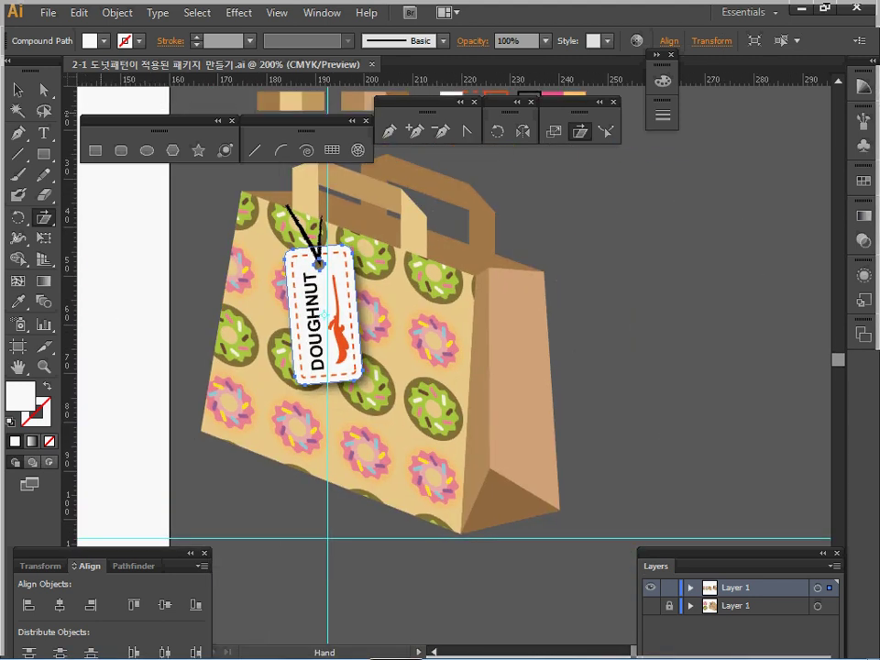
{"action": "left_click", "coordinate": [95, 151]}
{"action": "left_click", "coordinate": [120, 149]}
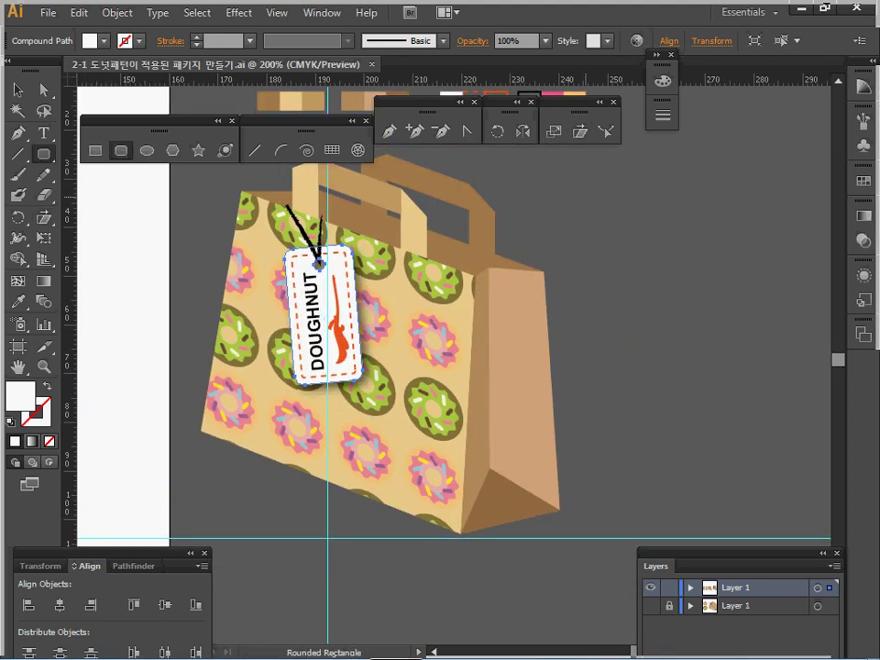
{"action": "left_click", "coordinate": [319, 264]}
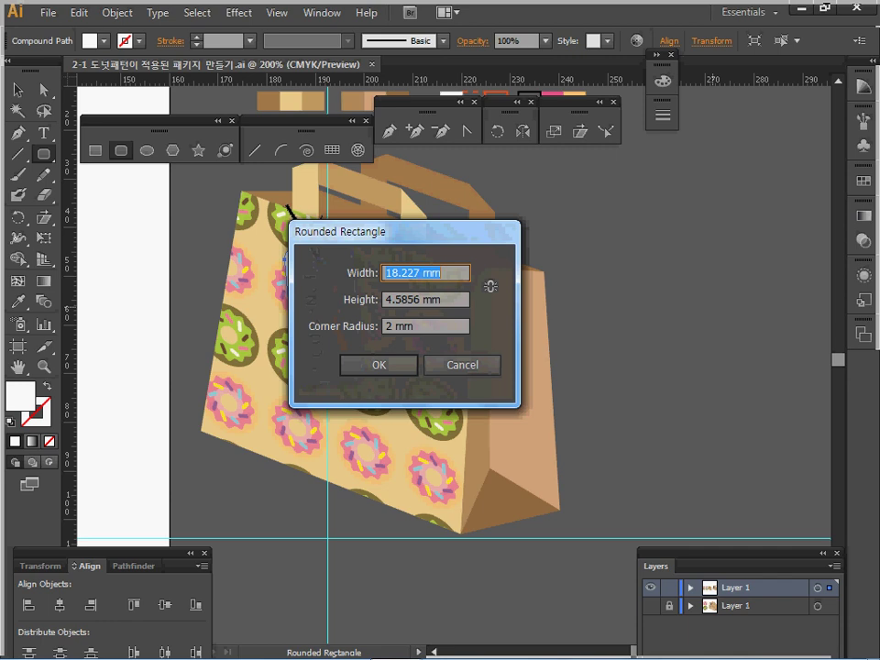
{"action": "type", "text": "28"}
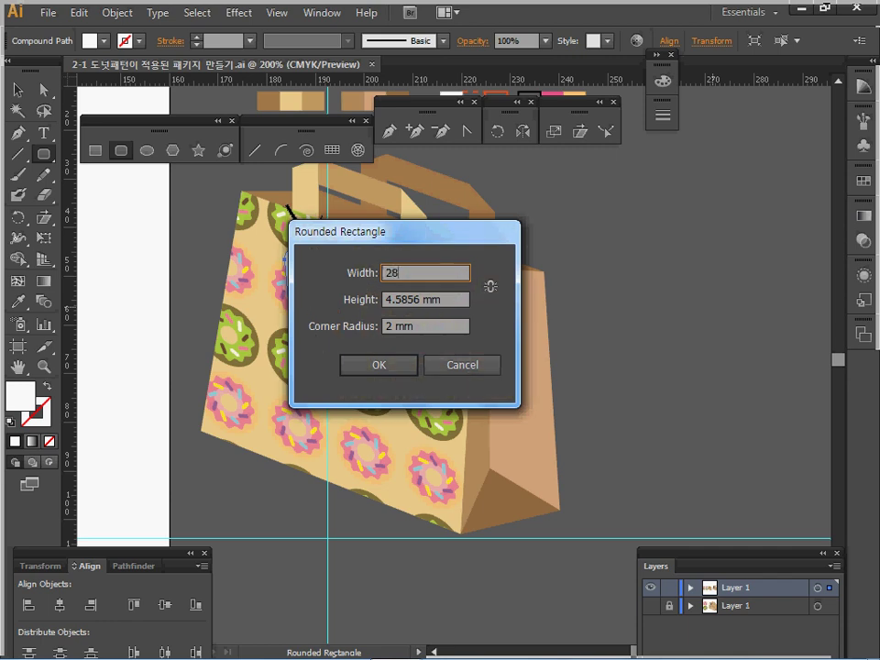
{"action": "key", "text": "Tab"}
{"action": "type", "text": "14"}
{"action": "key", "text": "Tab"}
{"action": "type", "text": "2"}
{"action": "key", "text": "Return"}
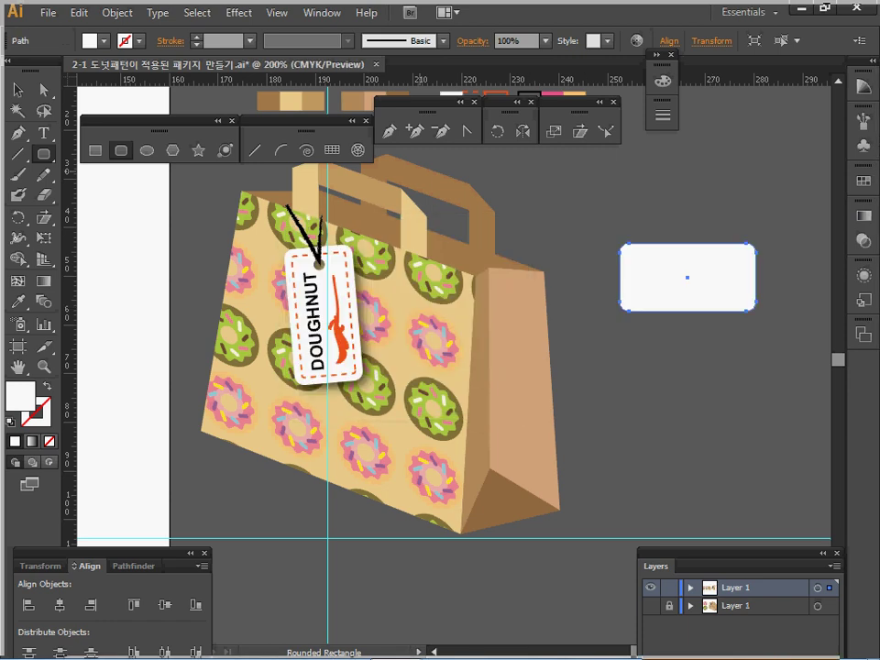
Step: Offset the white rounded rectangle's path by -1.5 mm with miter joins to create an inner outline
{"action": "key", "text": "ctrl+shift+a"}
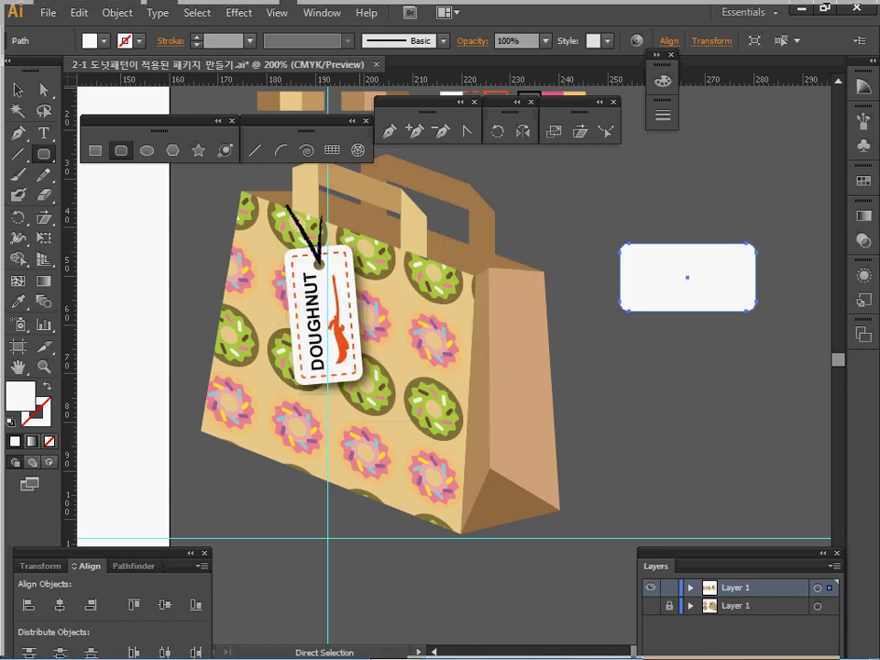
{"action": "left_click", "coordinate": [116, 12]}
{"action": "mouse_move", "coordinate": [138, 362]}
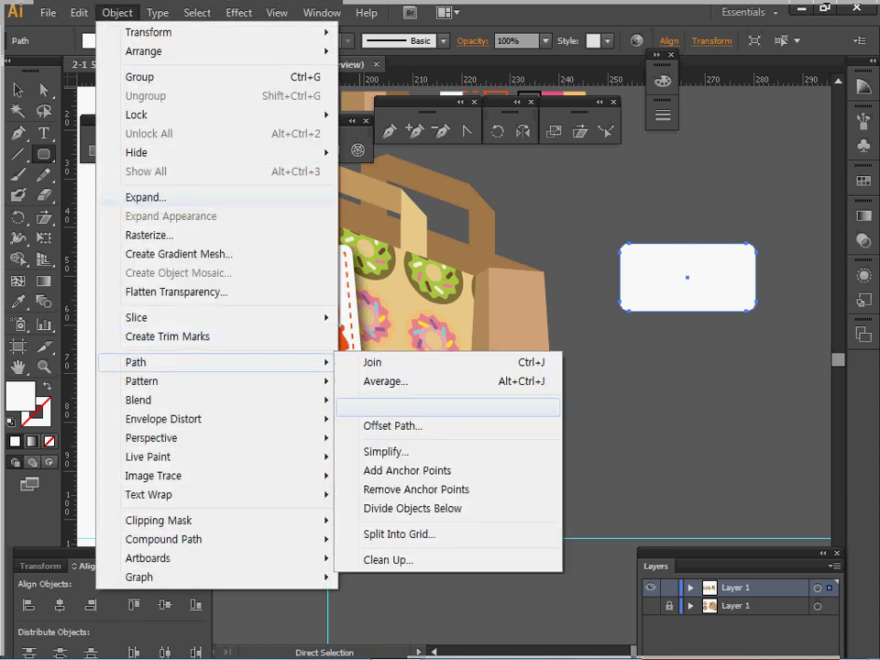
{"action": "left_click", "coordinate": [394, 426]}
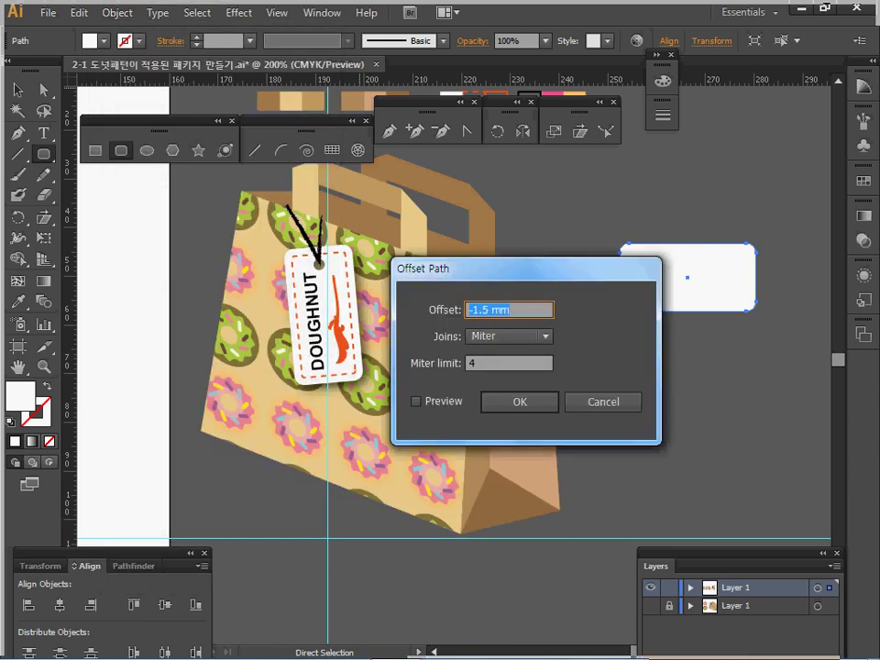
{"action": "left_click", "coordinate": [511, 310]}
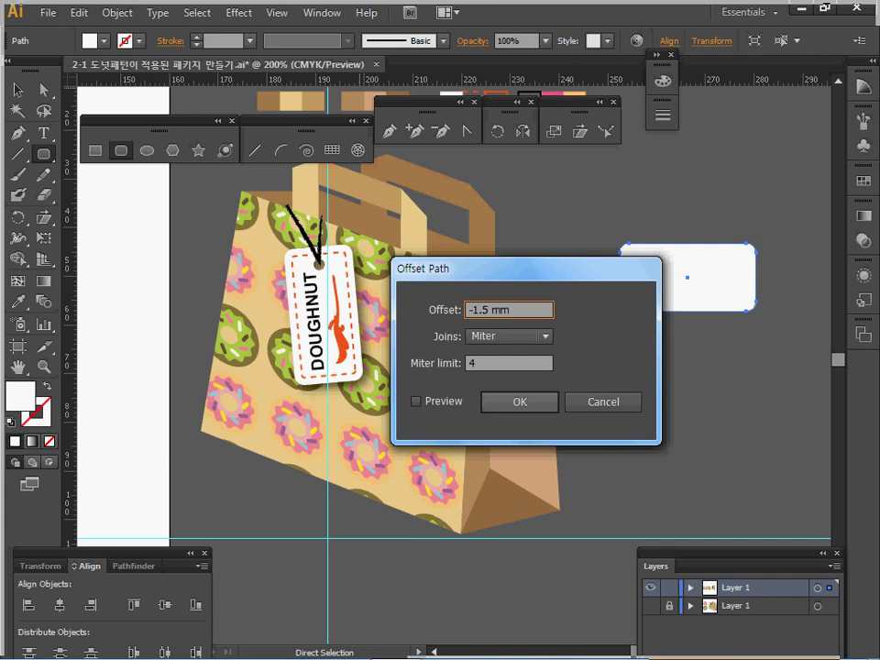
{"action": "key", "text": "Return"}
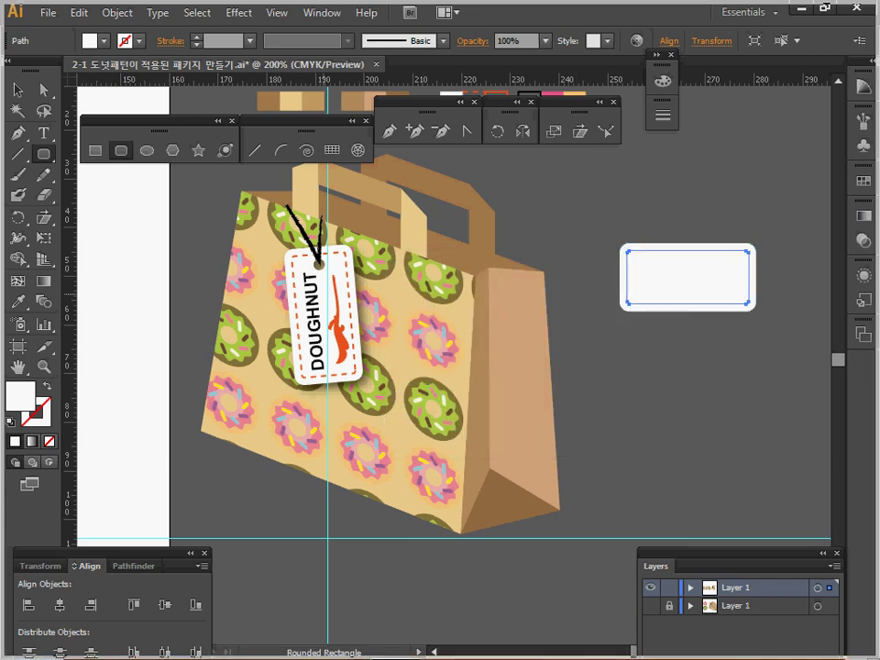
Step: Give the inner outline the reference tag's 1 pt orange dashed stroke with no fill, and check its stroke settings
{"action": "left_click", "coordinate": [19, 299]}
{"action": "left_click", "coordinate": [349, 285]}
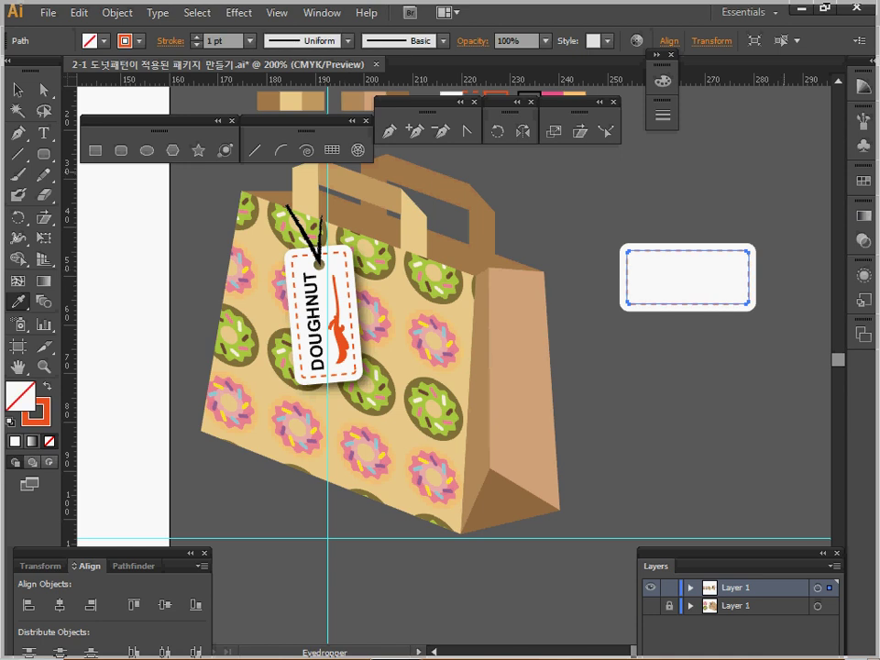
{"action": "left_click", "coordinate": [663, 115]}
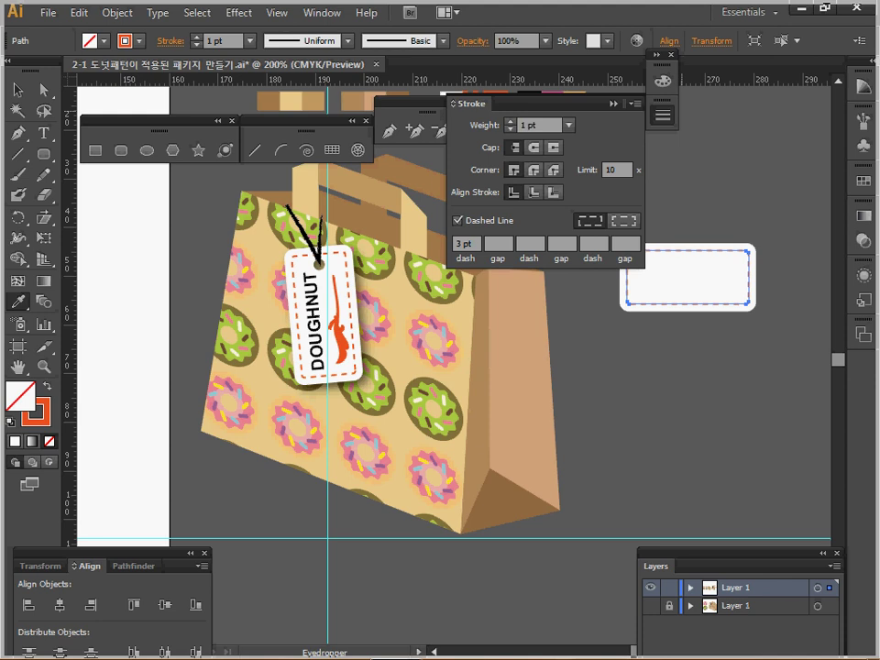
{"action": "left_click", "coordinate": [663, 114]}
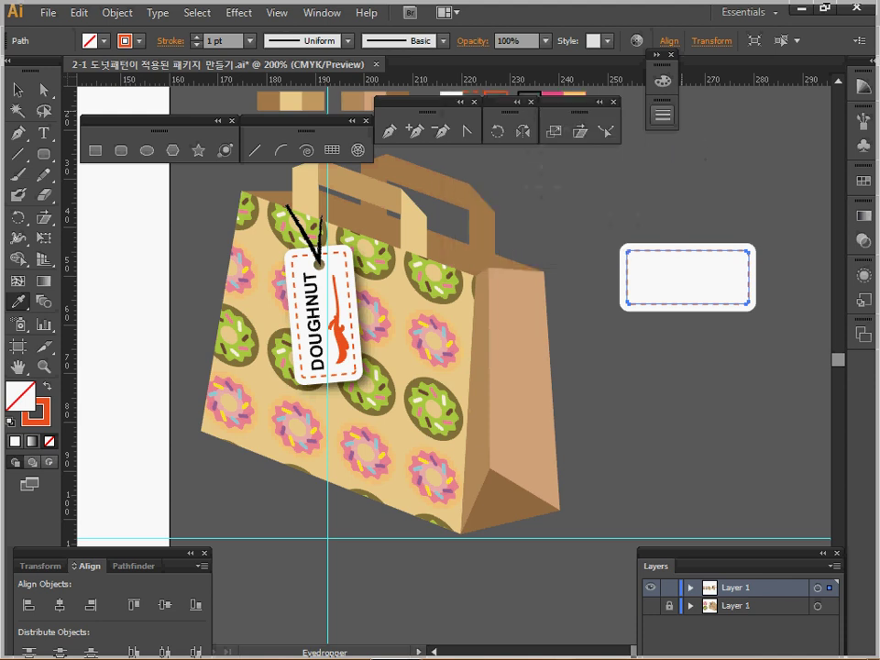
Step: Deselect the dashed inner outline and save the document
{"action": "key", "text": "a"}
{"action": "left_click", "coordinate": [543, 189], "text": "ctrl"}
{"action": "key", "text": "ctrl+s"}
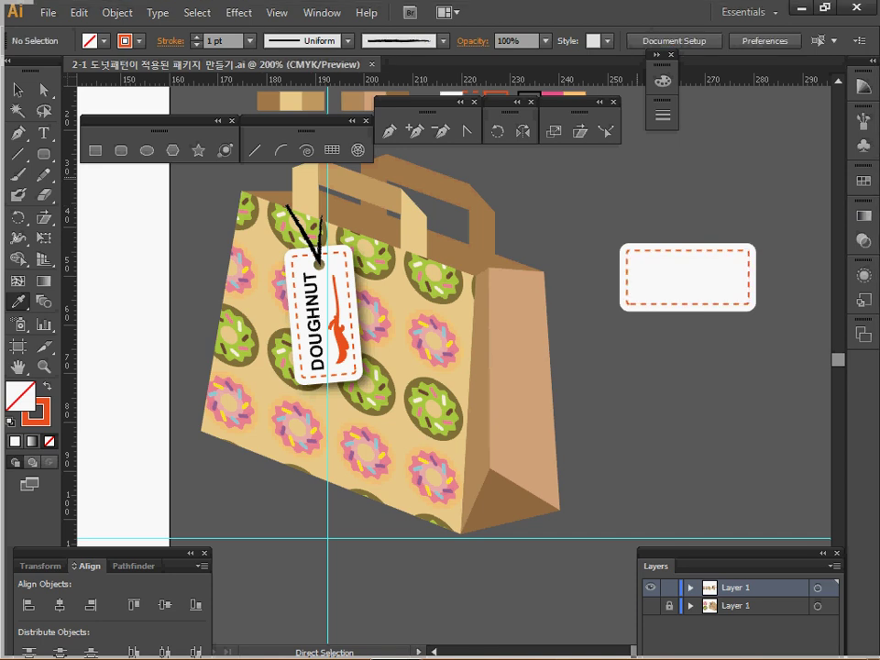
Step: Draw a small circle just inside the tag's right dashed edge, with the default white fill and black stroke
{"action": "left_click", "coordinate": [655, 266], "text": "ctrl"}
{"action": "left_click_drag", "start_coordinate": [555, 336], "coordinate": [658, 248]}
{"action": "key", "text": "l"}
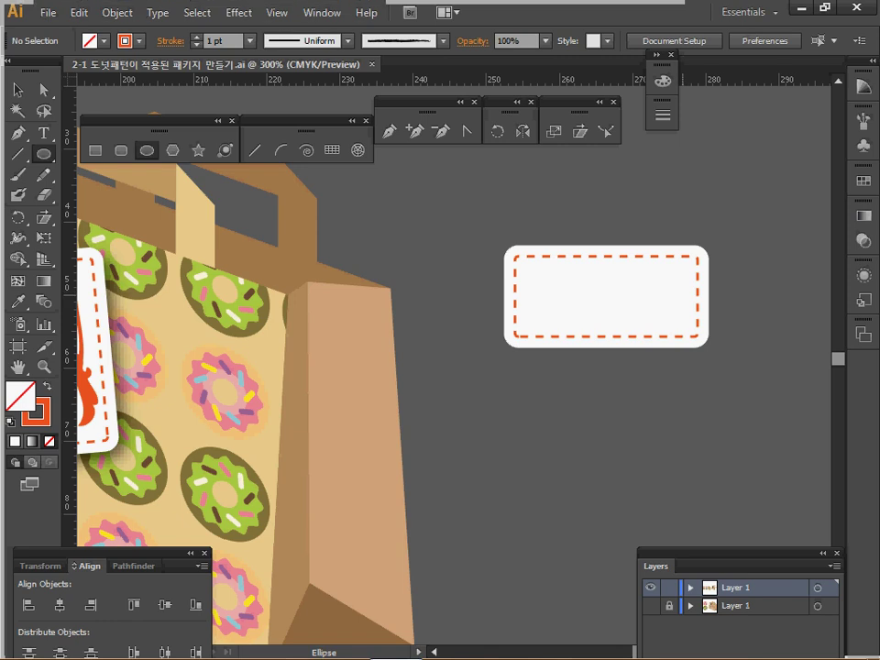
{"action": "left_click_drag", "start_coordinate": [682, 294], "coordinate": [692, 304]}
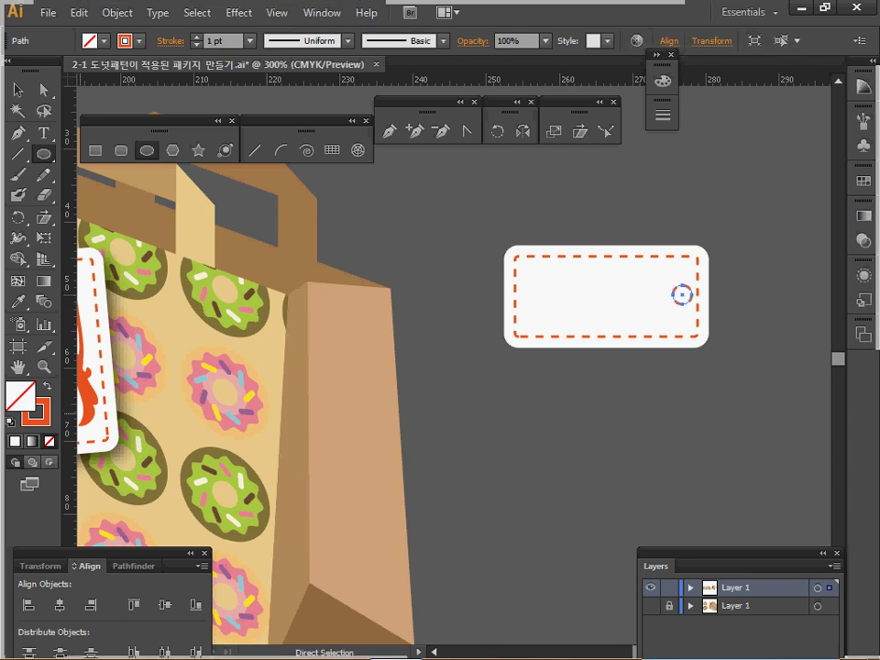
{"action": "key", "text": "d"}
{"action": "left_click", "coordinate": [18, 90]}
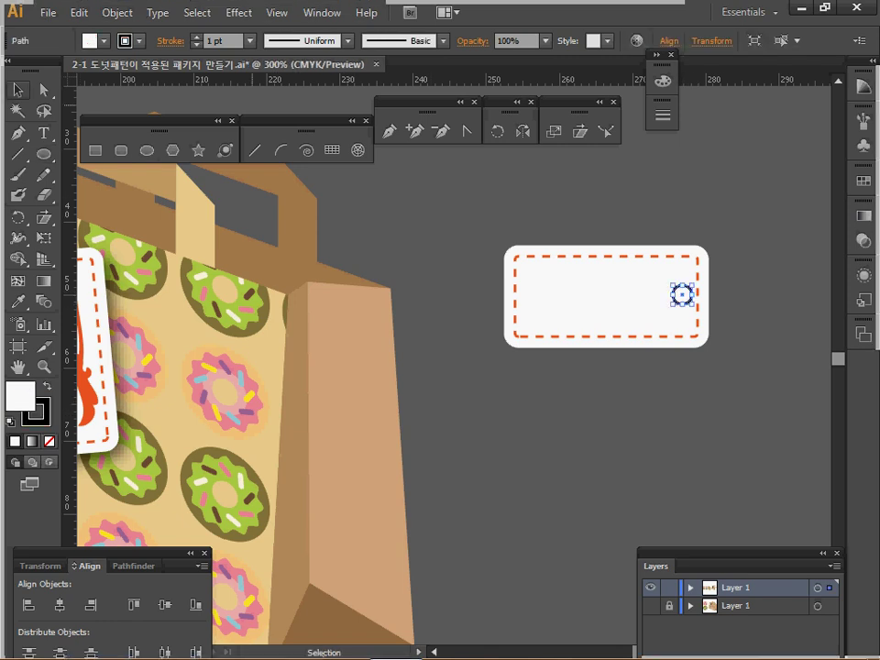
Step: Align the white tag, dashed outline and small circle on their vertical centres
{"action": "left_click_drag", "start_coordinate": [476, 229], "coordinate": [733, 351]}
{"action": "left_click", "coordinate": [683, 294], "text": "shift"}
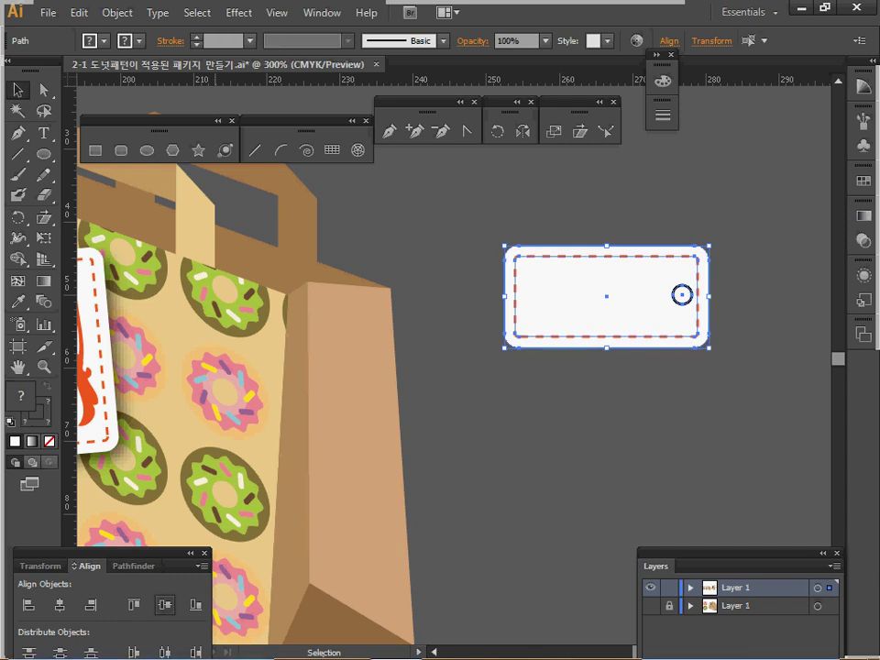
{"action": "left_click", "coordinate": [164, 606]}
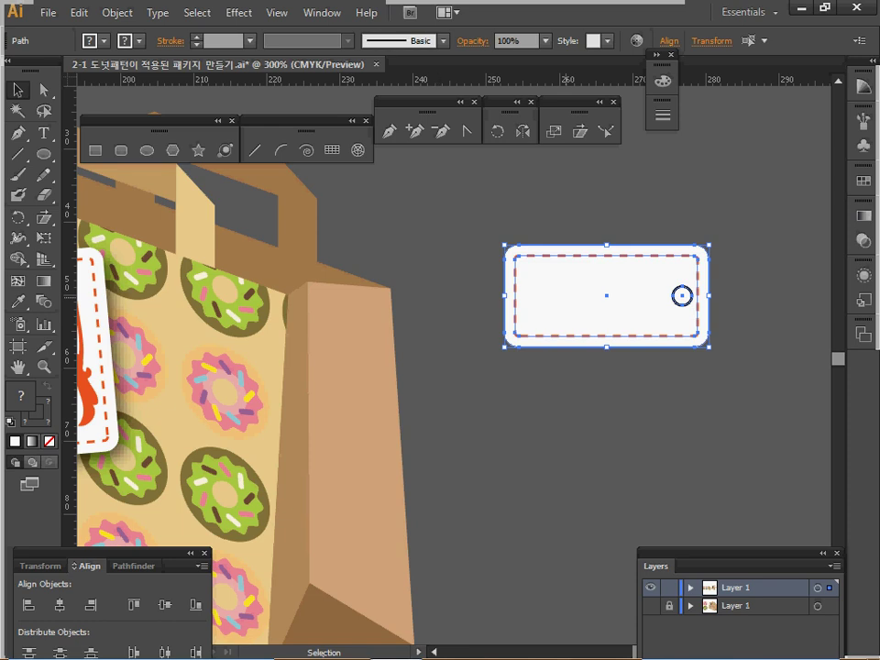
Step: Subtract the small circle from the white tag shape to punch the string hole, keeping the dashed outline out of the operation
{"action": "left_click", "coordinate": [573, 253], "text": "shift"}
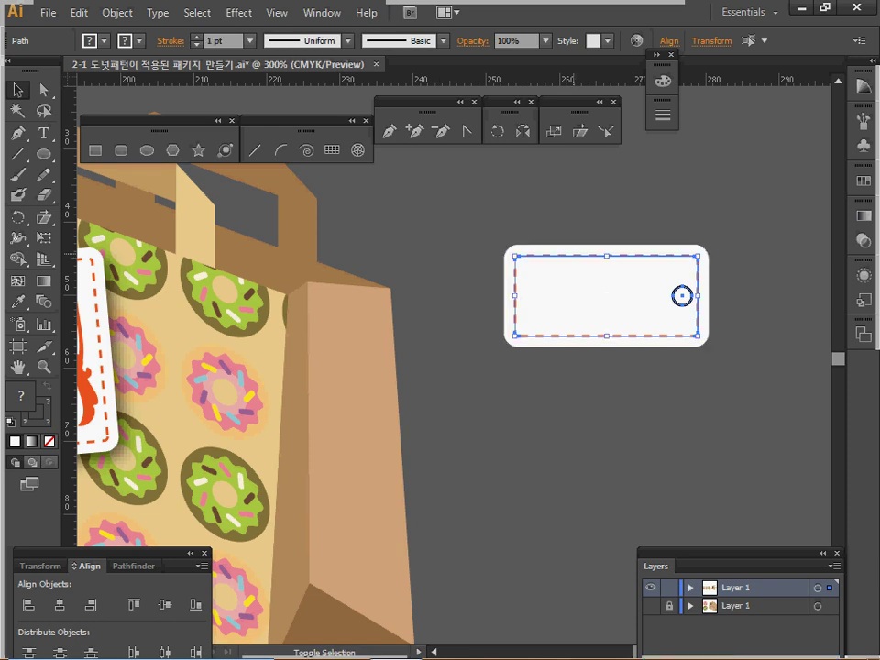
{"action": "left_click_drag", "start_coordinate": [574, 217], "coordinate": [726, 333]}
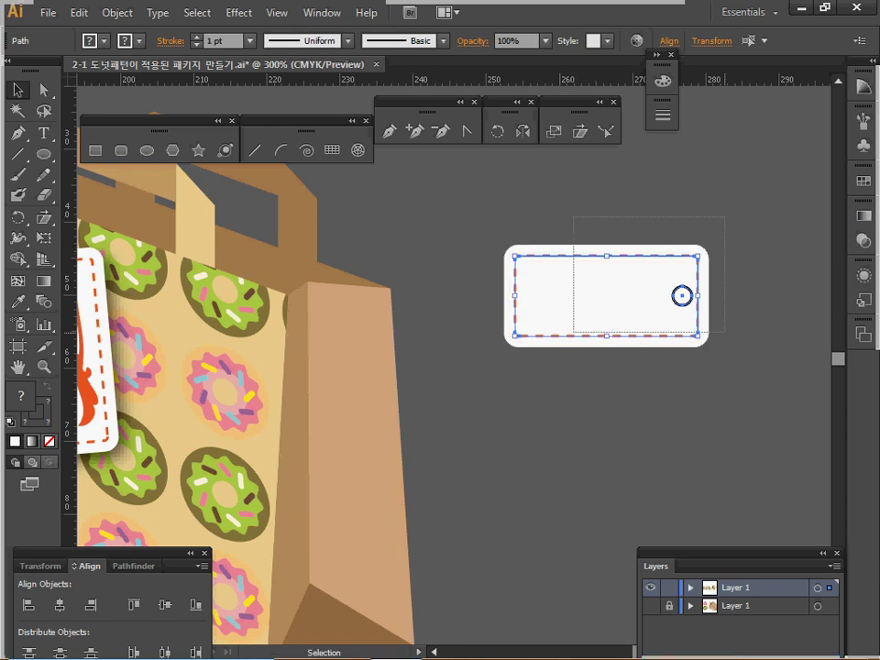
{"action": "left_click", "coordinate": [602, 256], "text": "shift"}
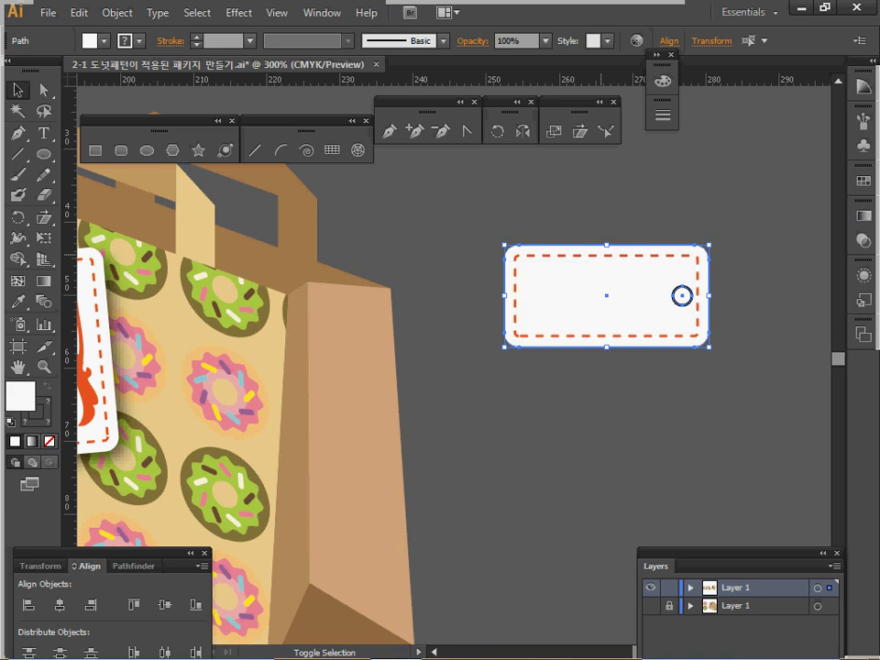
{"action": "left_click", "coordinate": [134, 565]}
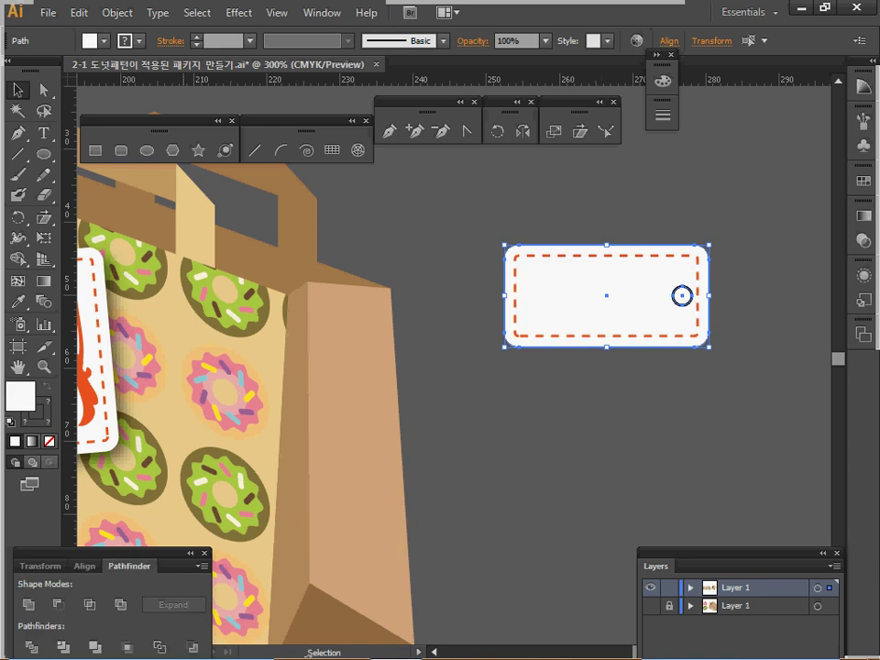
{"action": "left_click", "coordinate": [57, 604]}
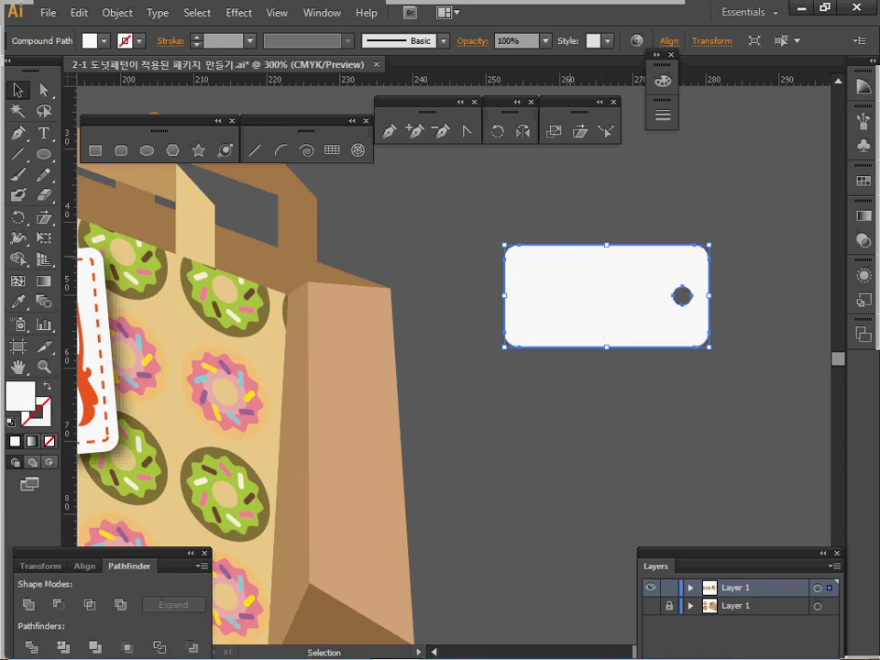
Step: Send the punched tag shape to the back, behind the dashed outline, then deselect it and save the document
{"action": "right_click", "coordinate": [563, 265]}
{"action": "mouse_move", "coordinate": [605, 410]}
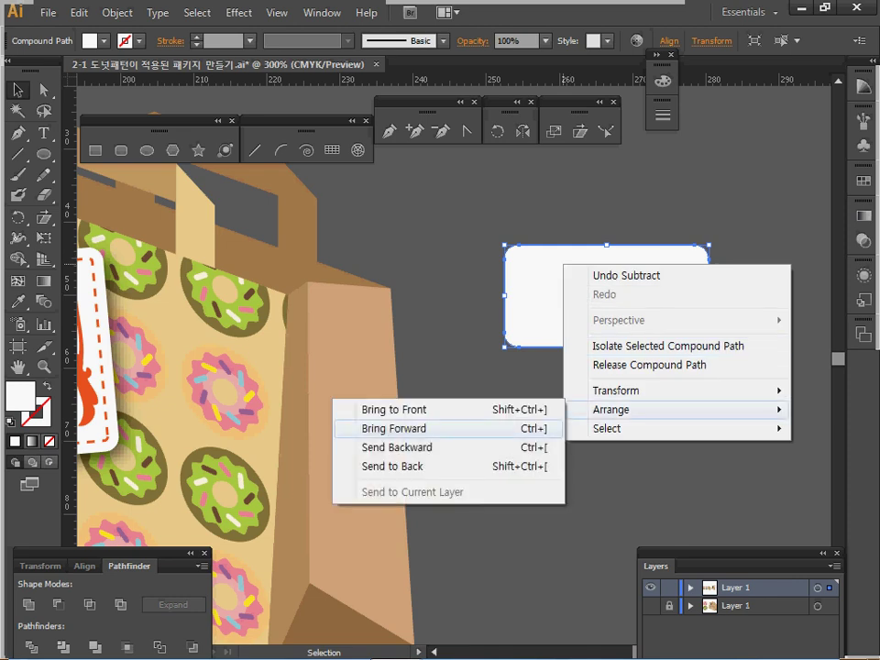
{"action": "left_click", "coordinate": [392, 464]}
{"action": "left_click", "coordinate": [585, 433]}
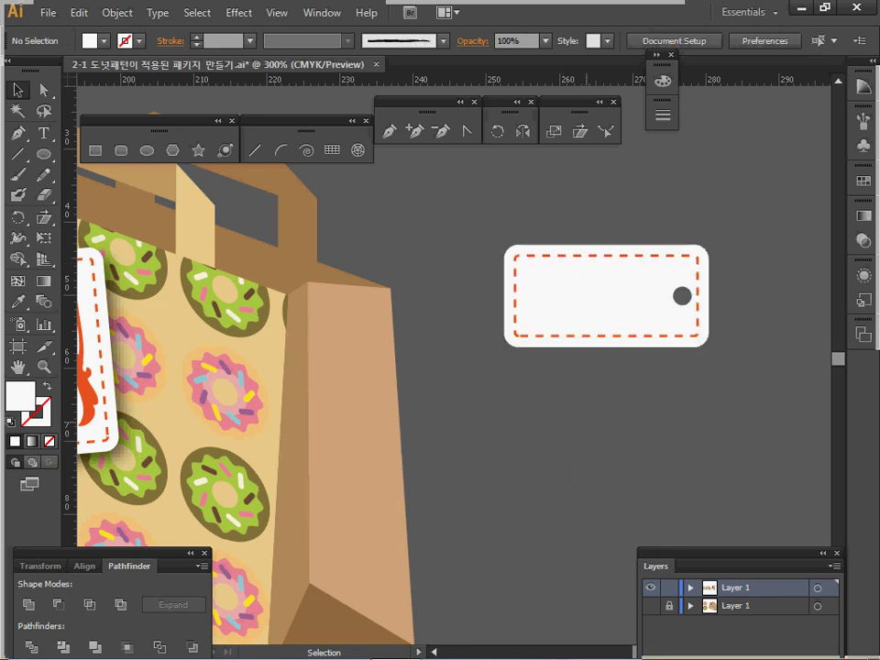
{"action": "key", "text": "ctrl+s"}
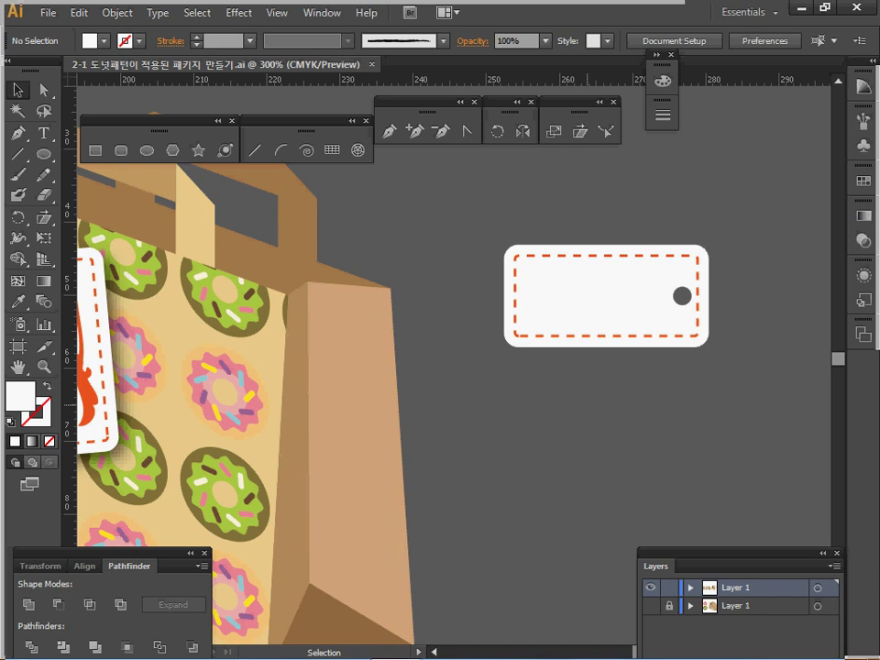
Step: Copy the DOUGHNUT text from the reference tag on the bag and leave its group isolation
{"action": "left_click_drag", "start_coordinate": [604, 346], "coordinate": [630, 383]}
{"action": "left_click", "coordinate": [563, 437], "text": "ctrl+alt"}
{"action": "left_click_drag", "start_coordinate": [359, 282], "coordinate": [434, 298]}
{"action": "double_click", "coordinate": [223, 391]}
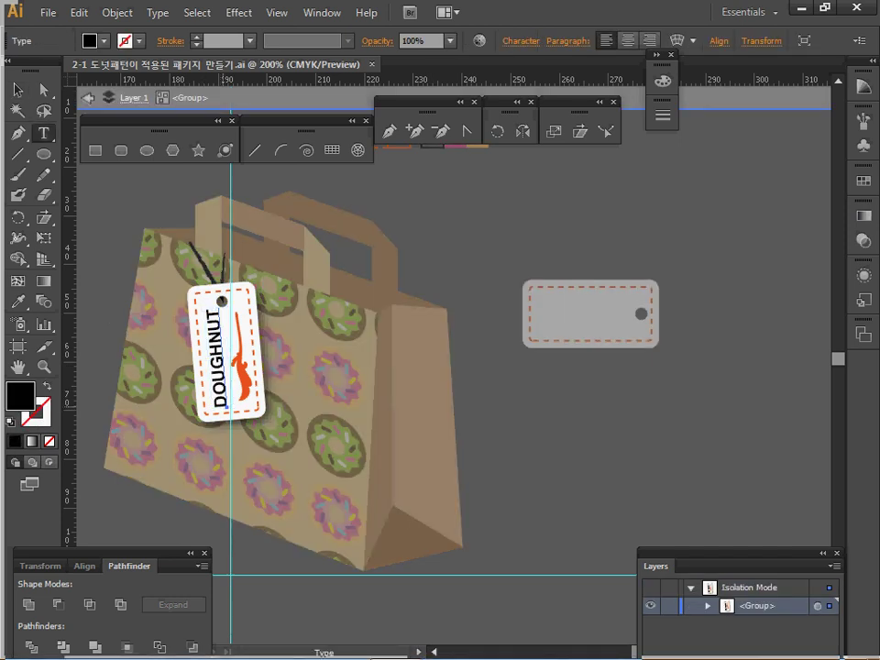
{"action": "key", "text": "ctrl+a"}
{"action": "key", "text": "ctrl+c"}
{"action": "key", "text": "Escape"}
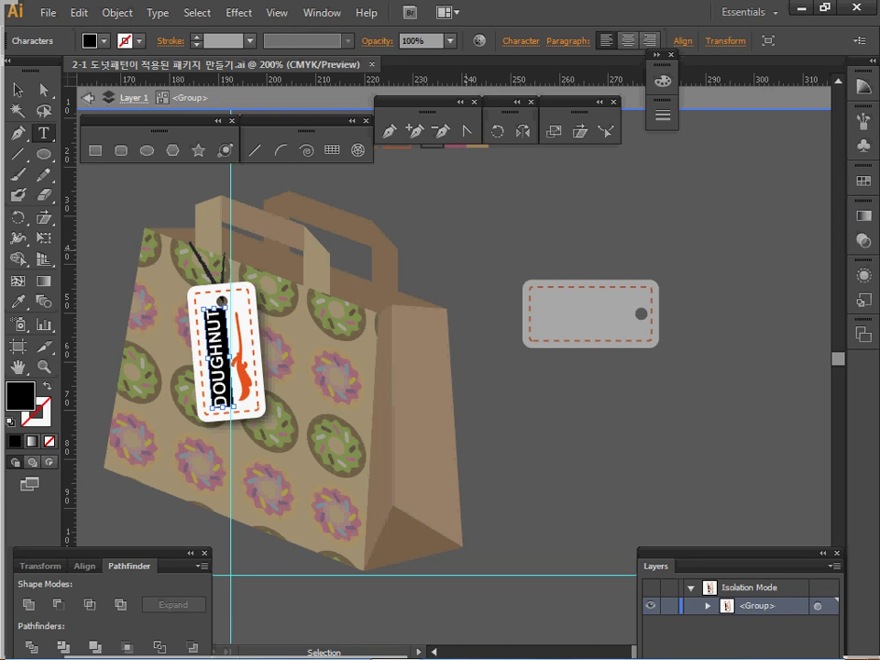
{"action": "key", "text": "Escape"}
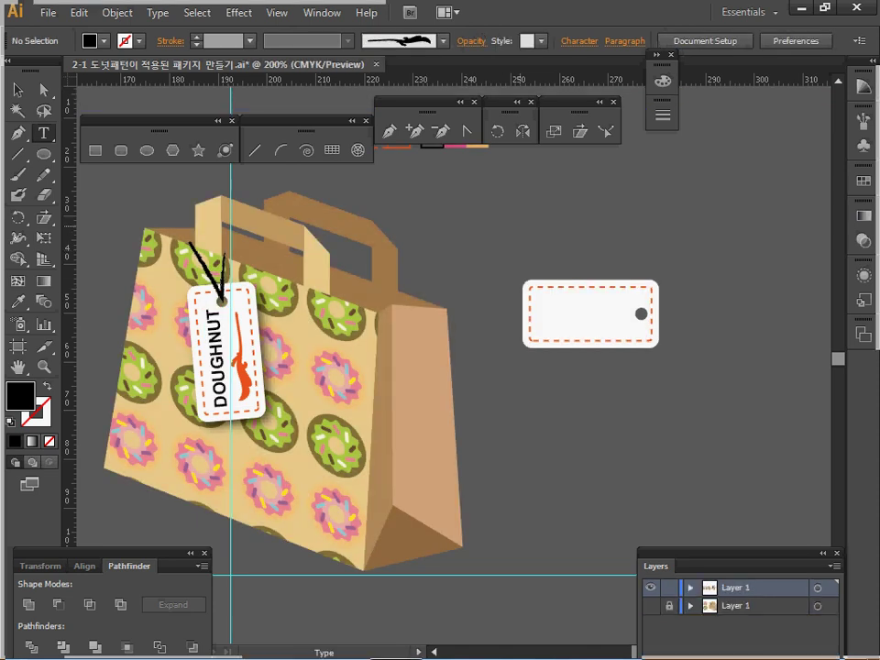
Step: Paste DOUGHNUT as a new text object, place it in the upper part of the white tag and save the document
{"action": "left_click", "coordinate": [520, 227]}
{"action": "key", "text": "ctrl+v"}
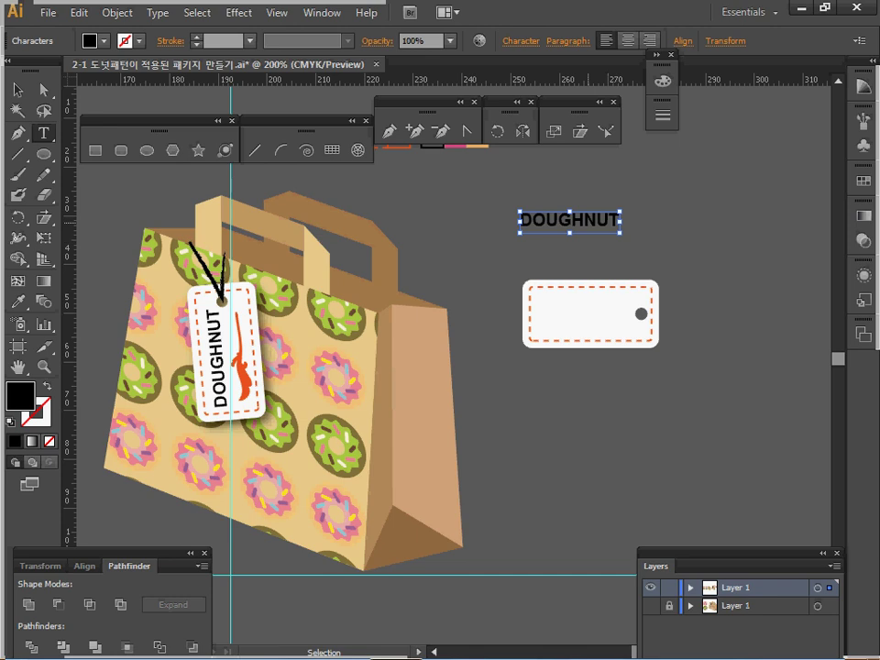
{"action": "left_click_drag", "start_coordinate": [520, 223], "coordinate": [539, 309]}
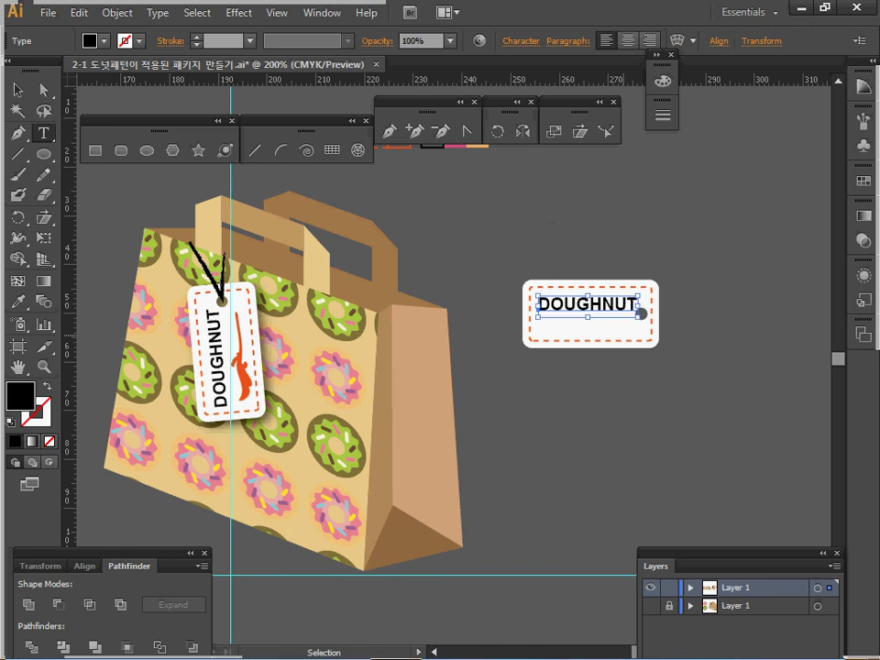
{"action": "key", "text": "ctrl+s"}
{"action": "left_click", "coordinate": [596, 237], "text": "ctrl"}
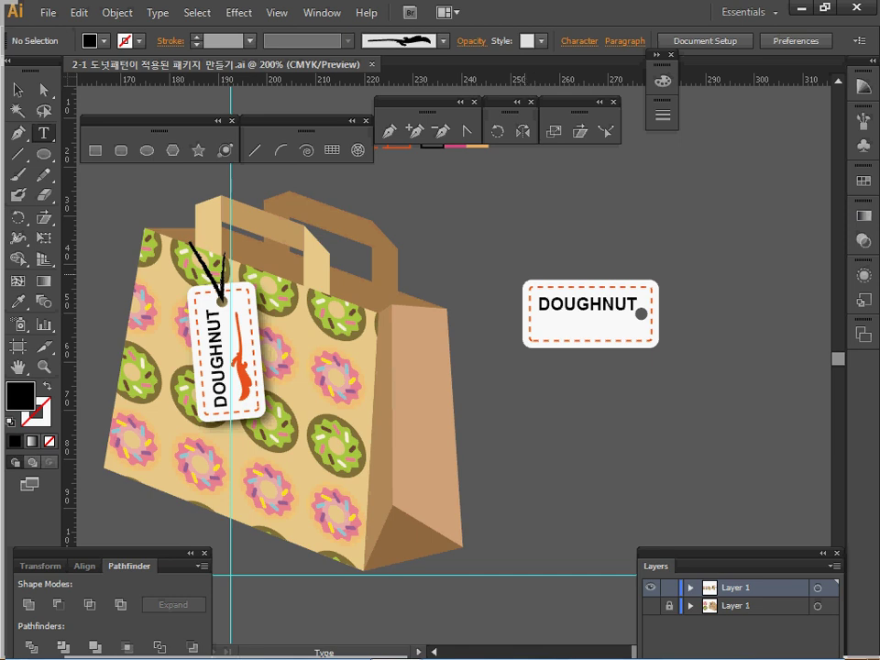
Step: Load the Floral Stem 4 brush from the decorative Elegant Curl & Floral Brush Set library, then close the library
{"action": "key", "text": "ctrl"}
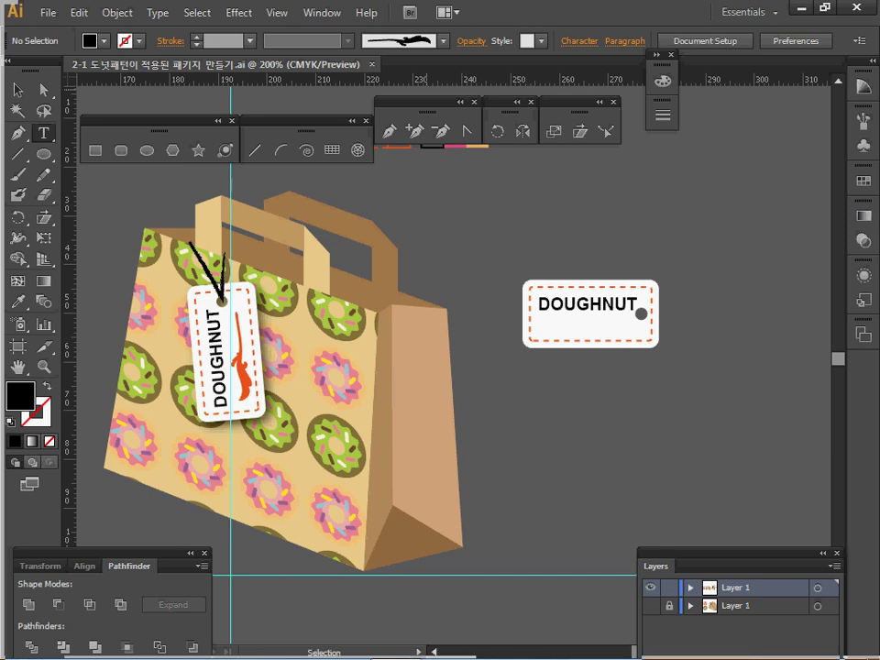
{"action": "left_click", "coordinate": [444, 41]}
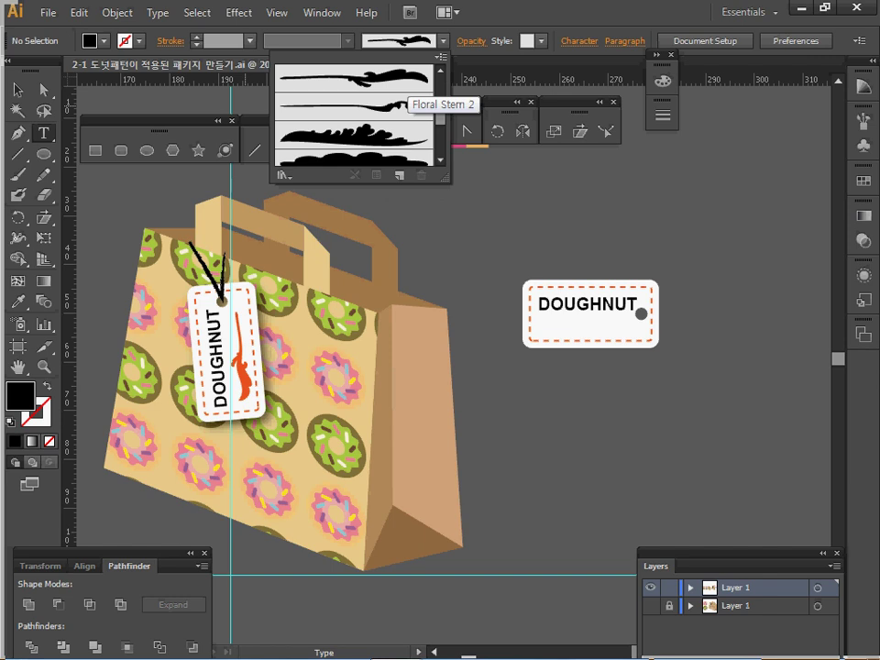
{"action": "scroll", "coordinate": [353, 114], "scroll_direction": "down", "scroll_amount": 3}
{"action": "scroll", "coordinate": [353, 114], "scroll_direction": "up", "scroll_amount": 5}
{"action": "scroll", "coordinate": [353, 115], "scroll_direction": "down", "scroll_amount": 2}
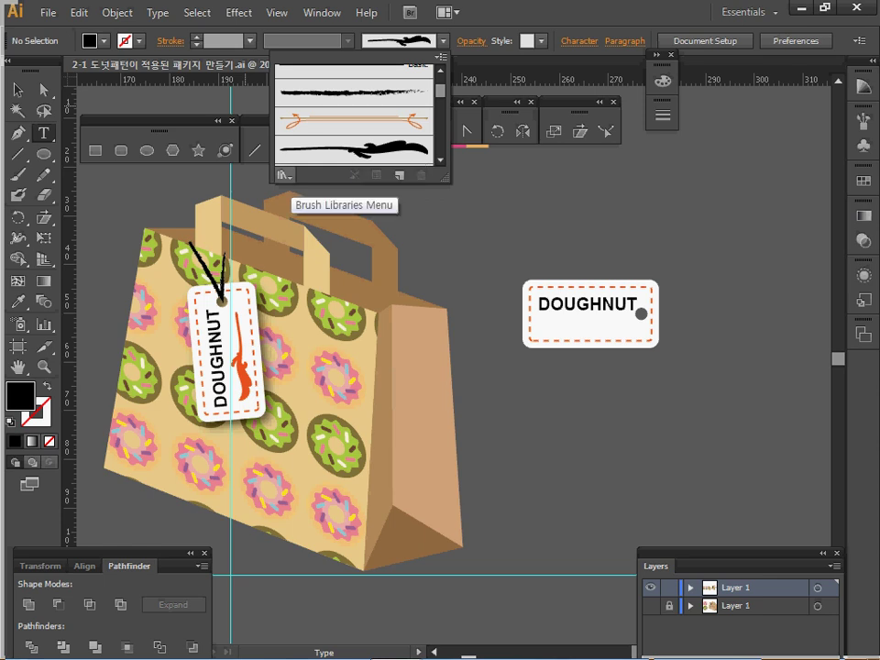
{"action": "left_click", "coordinate": [285, 174]}
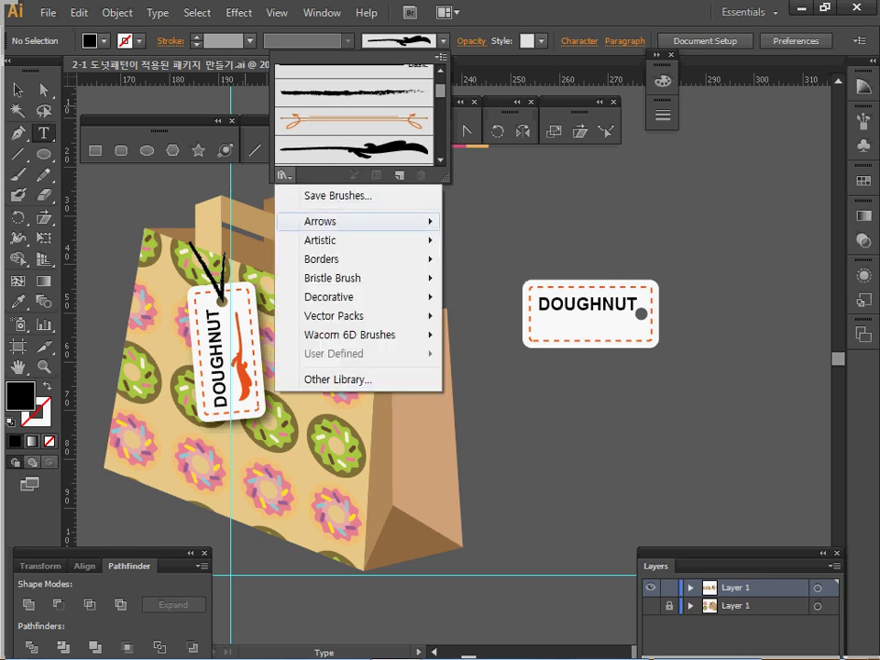
{"action": "mouse_move", "coordinate": [330, 297]}
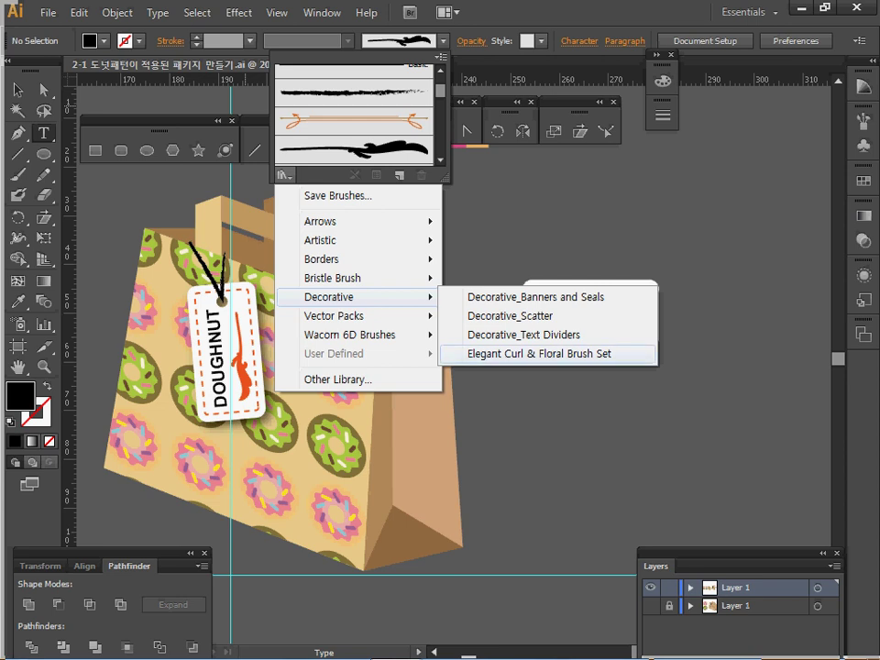
{"action": "left_click", "coordinate": [539, 353]}
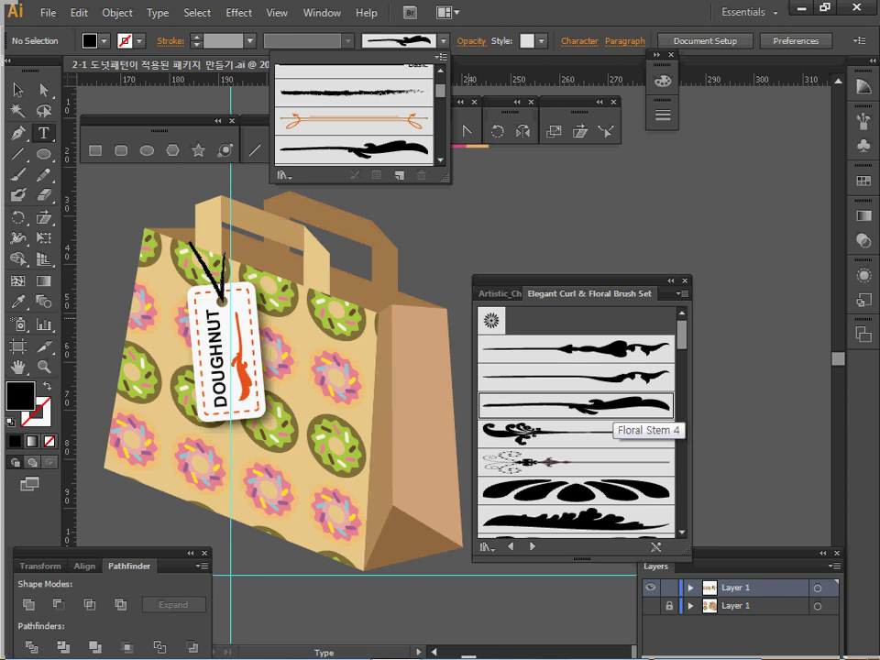
{"action": "left_click", "coordinate": [612, 407]}
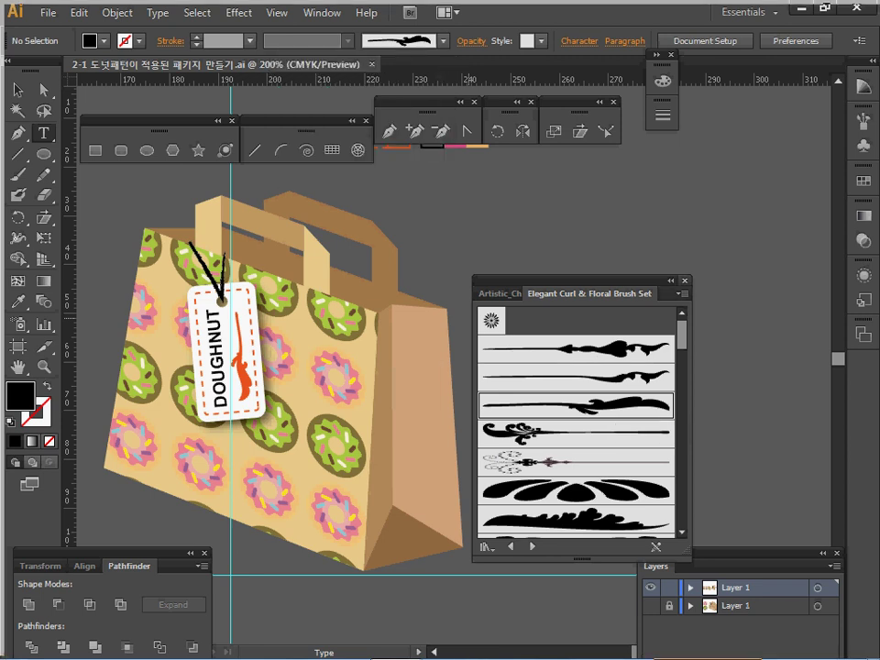
{"action": "left_click", "coordinate": [685, 281]}
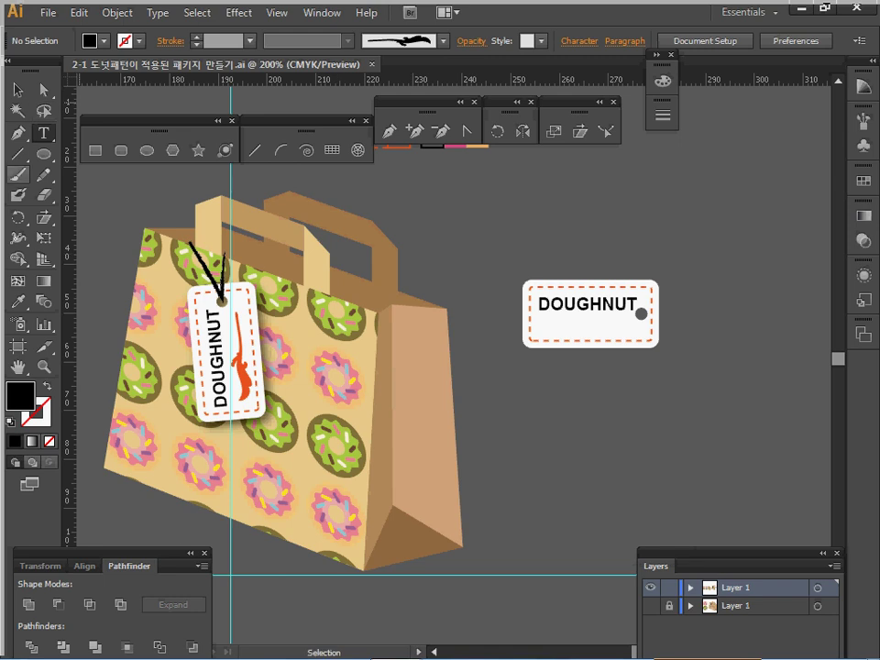
Step: Paint two roughly horizontal Floral Stem 4 strokes below the tag, one rightwards and one leftwards, with the Paintbrush
{"action": "left_click", "coordinate": [18, 174]}
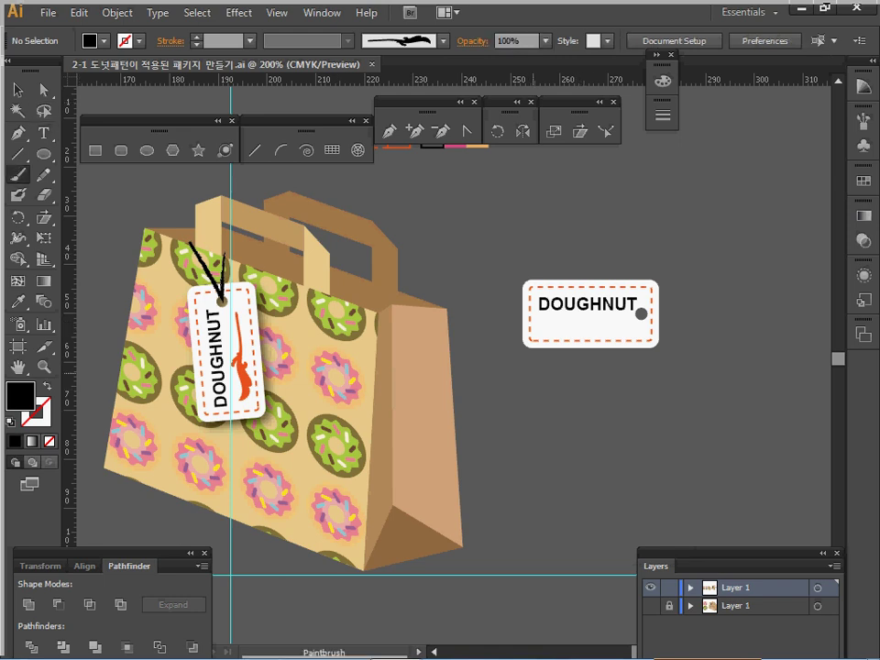
{"action": "left_click_drag", "start_coordinate": [532, 374], "coordinate": [642, 375]}
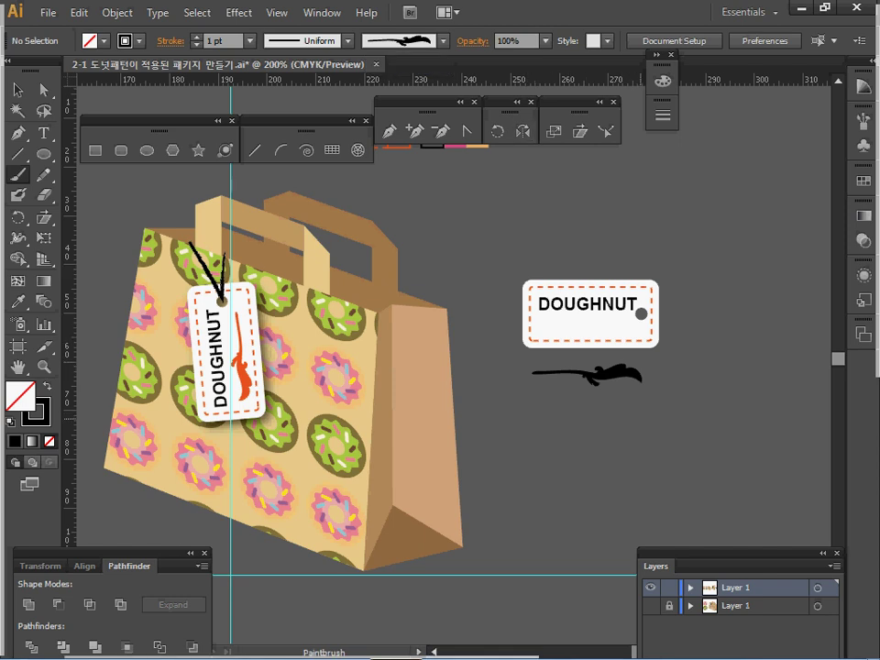
{"action": "left_click_drag", "start_coordinate": [651, 416], "coordinate": [546, 405]}
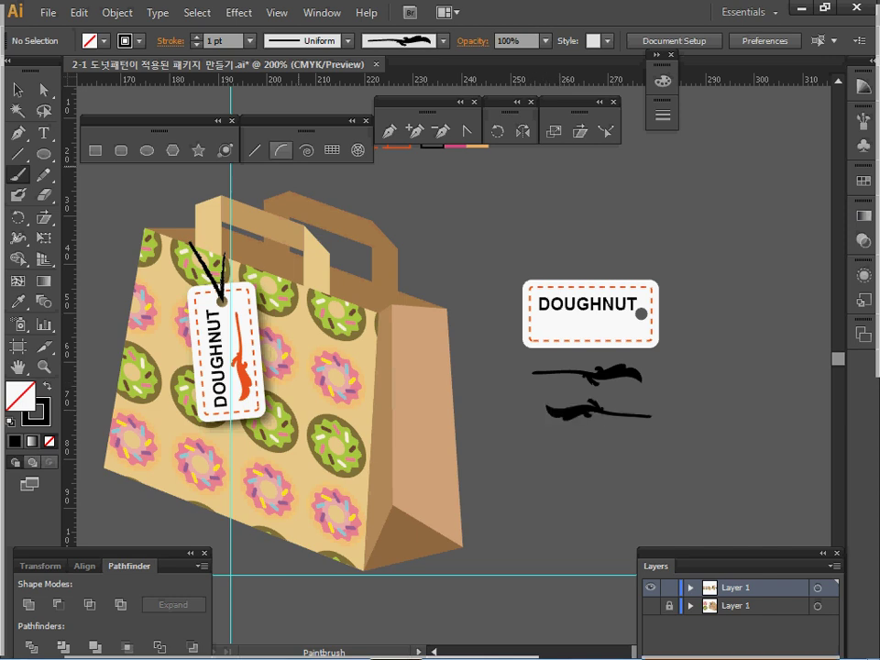
Step: Draw a straight horizontal line below the DOUGHNUT text on the tag
{"action": "left_click", "coordinate": [17, 154]}
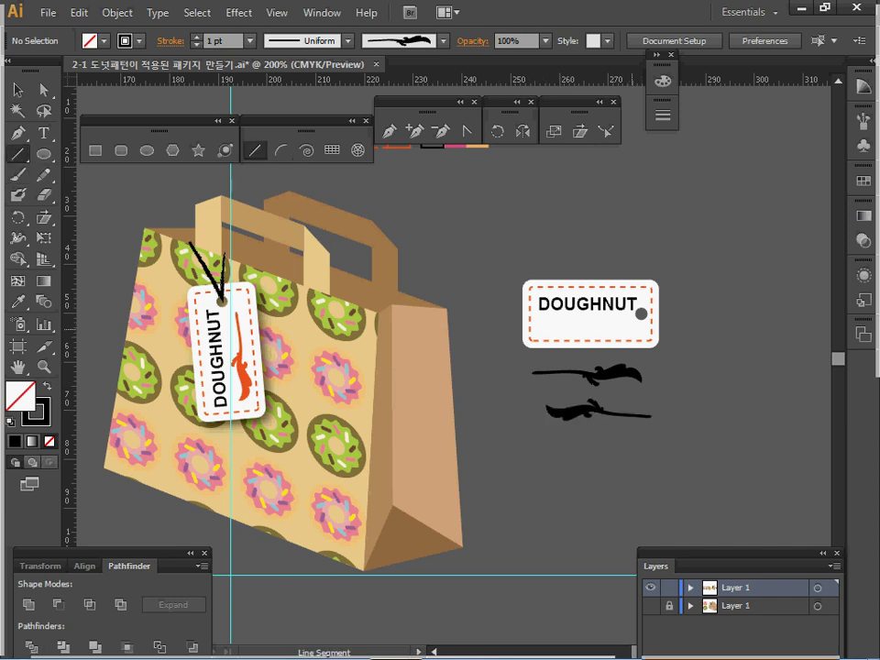
{"action": "left_click_drag", "start_coordinate": [633, 329], "coordinate": [542, 329]}
{"action": "left_click_drag", "start_coordinate": [631, 329], "coordinate": [632, 328]}
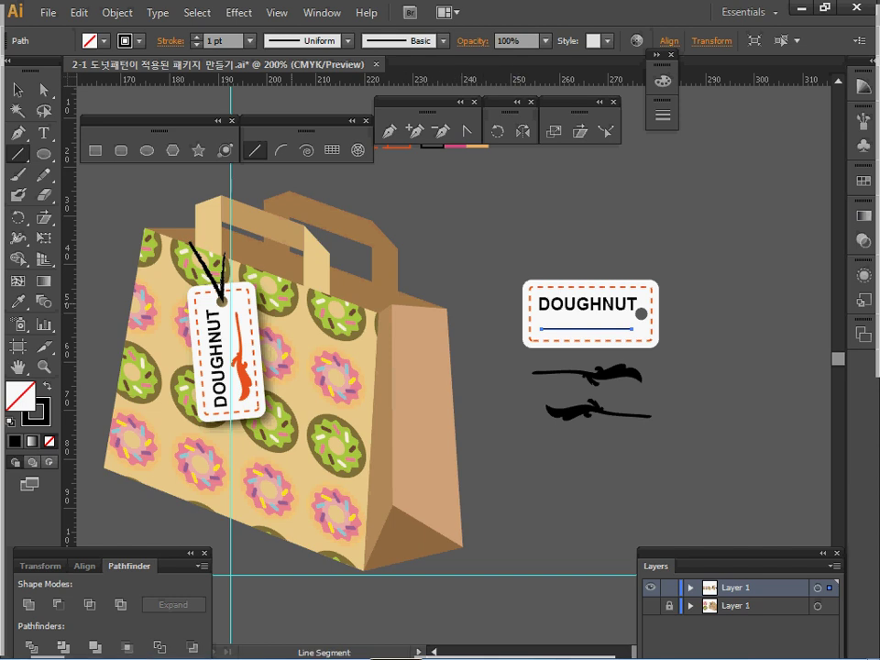
Step: Copy the orange stroke from the reference tag's ornament onto the horizontal line and apply the Floral Stem 4 brush to it
{"action": "key", "text": "i"}
{"action": "left_click", "coordinate": [242, 377]}
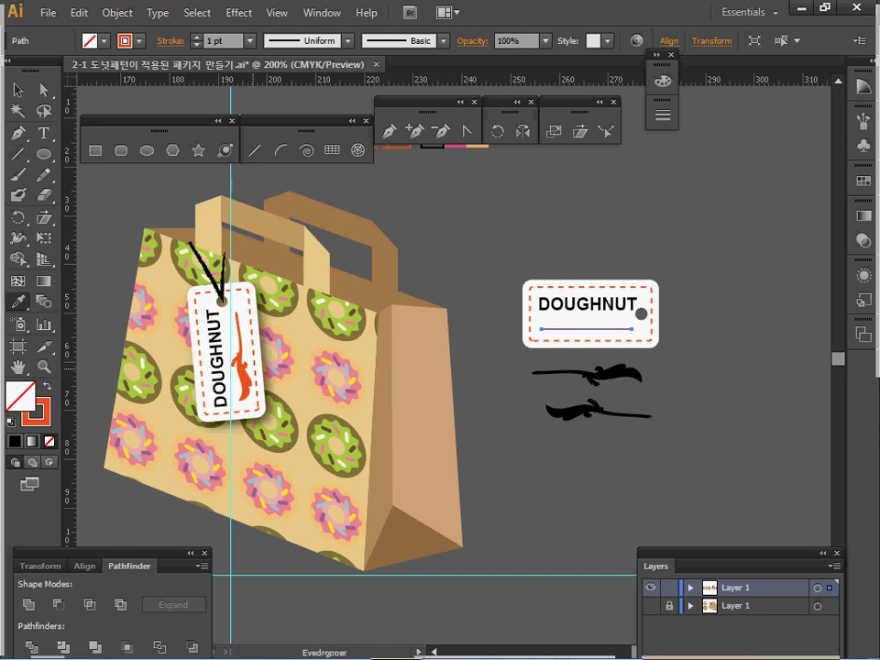
{"action": "left_click", "coordinate": [443, 40]}
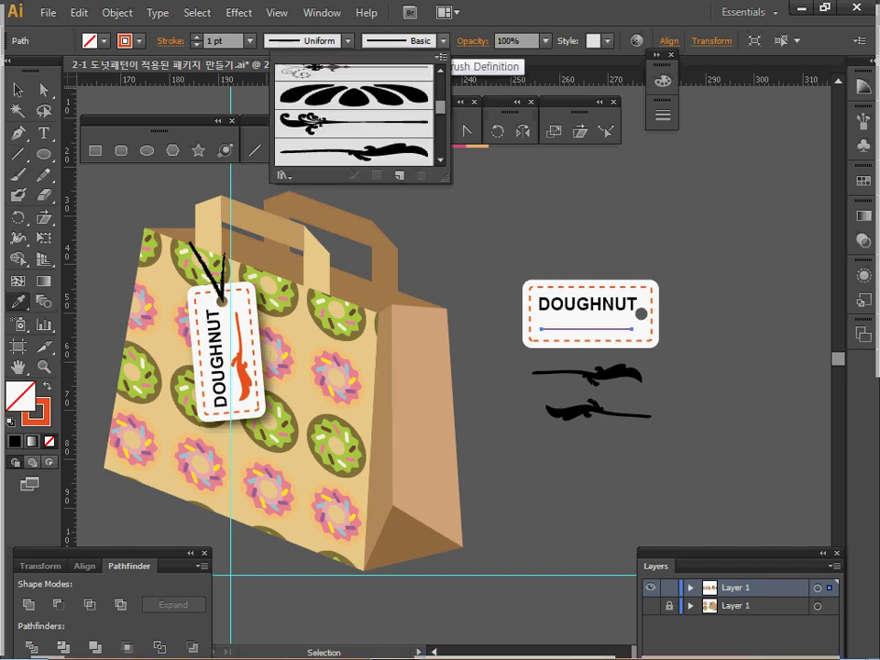
{"action": "scroll", "coordinate": [358, 110], "scroll_direction": "up", "scroll_amount": 1}
{"action": "scroll", "coordinate": [353, 110], "scroll_direction": "up", "scroll_amount": 1}
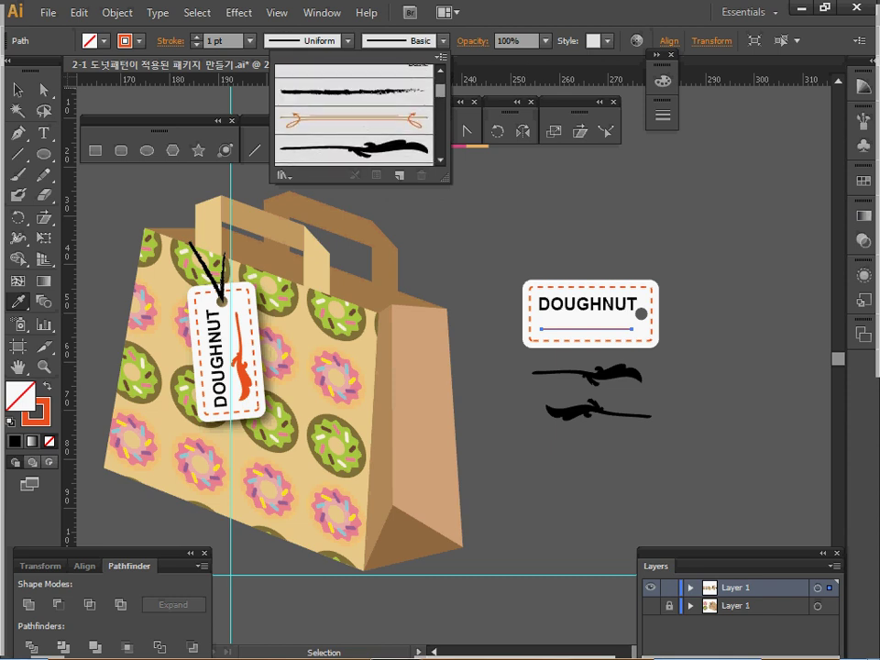
{"action": "left_click", "coordinate": [358, 148]}
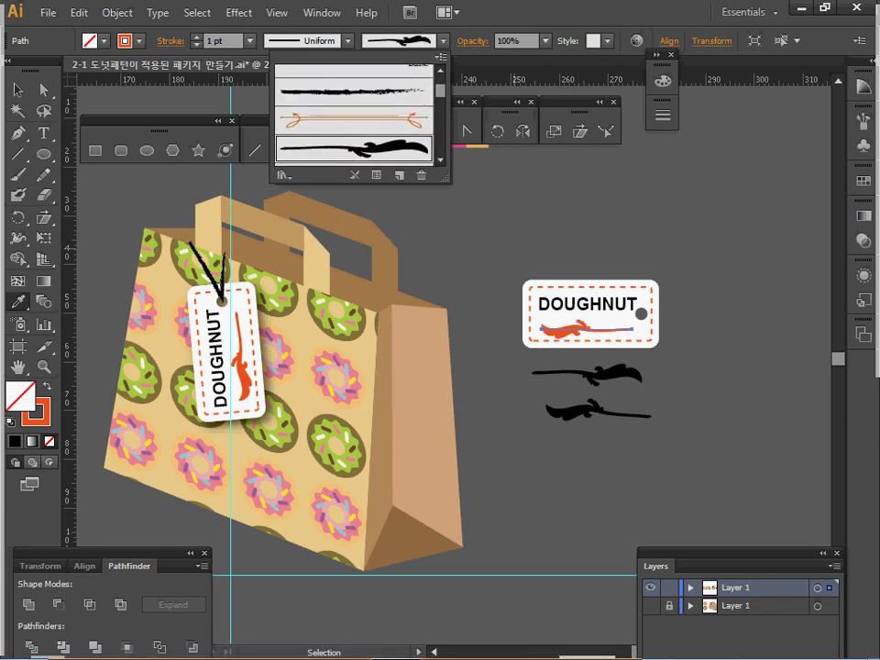
{"action": "left_click", "coordinate": [617, 252], "text": "ctrl"}
Step: Delete the two black floral strokes below the tag and nudge the orange ornament slightly to the right
{"action": "left_click_drag", "start_coordinate": [537, 451], "coordinate": [604, 369]}
{"action": "key", "text": "Delete"}
{"action": "left_click_drag", "start_coordinate": [571, 328], "coordinate": [575, 328]}
{"action": "left_click", "coordinate": [593, 402], "text": "ctrl"}
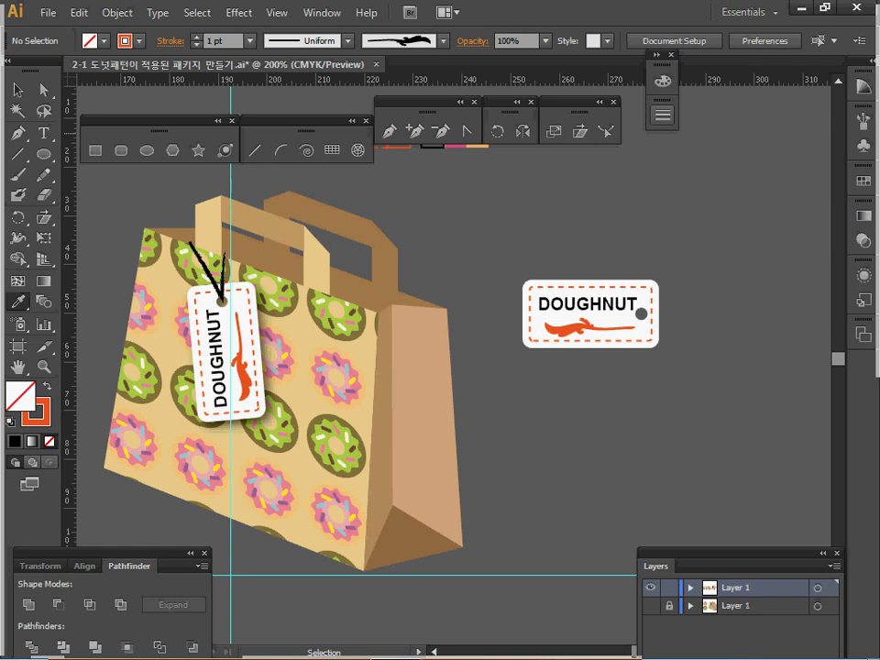
{"action": "left_click", "coordinate": [663, 115]}
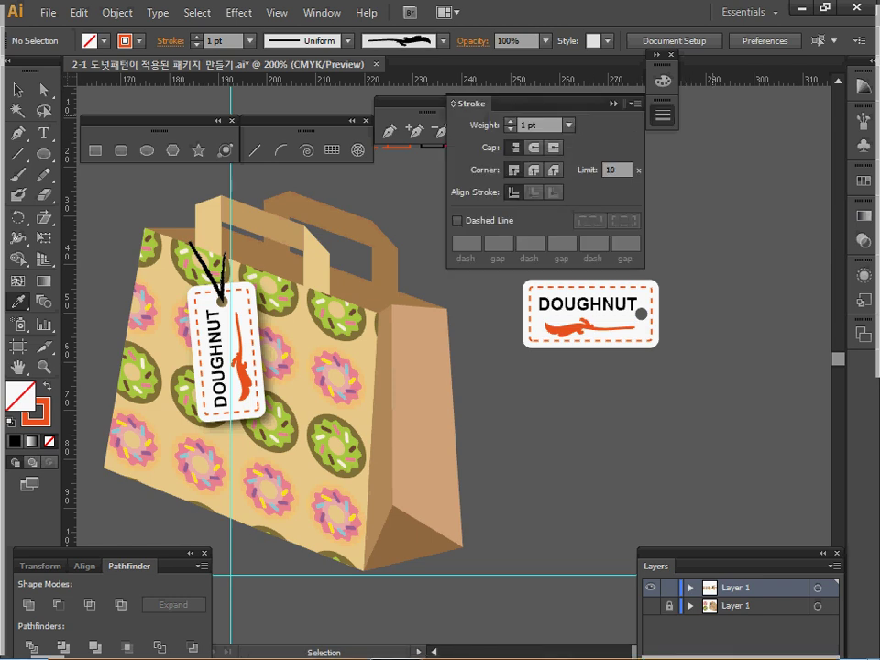
{"action": "left_click", "coordinate": [663, 115]}
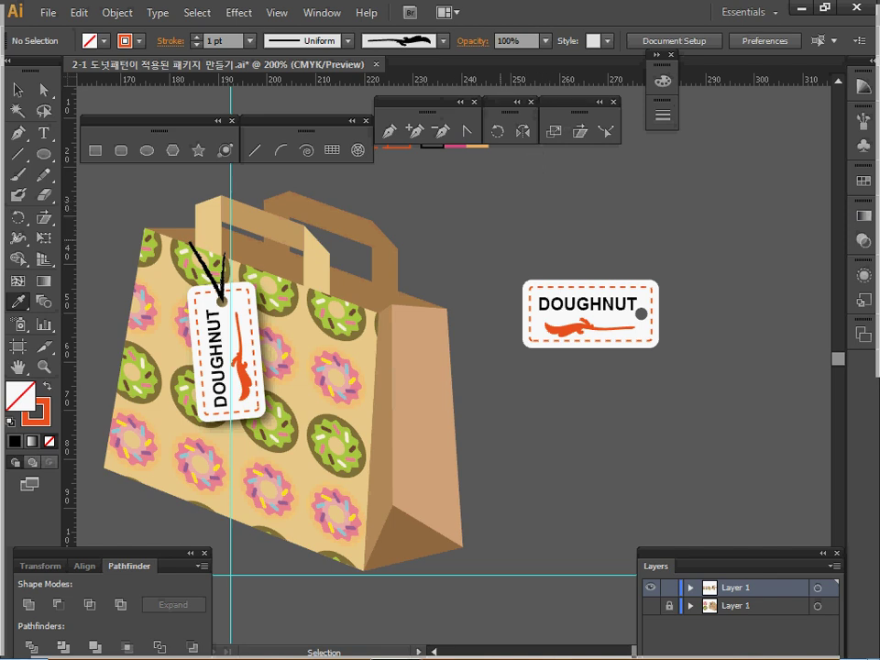
Step: Give the whole tag, as one group, a Multiply drop shadow at 75% opacity with 1 mm offsets and blur, and save the document
{"action": "left_click_drag", "start_coordinate": [494, 234], "coordinate": [683, 369]}
{"action": "key", "text": "ctrl+g"}
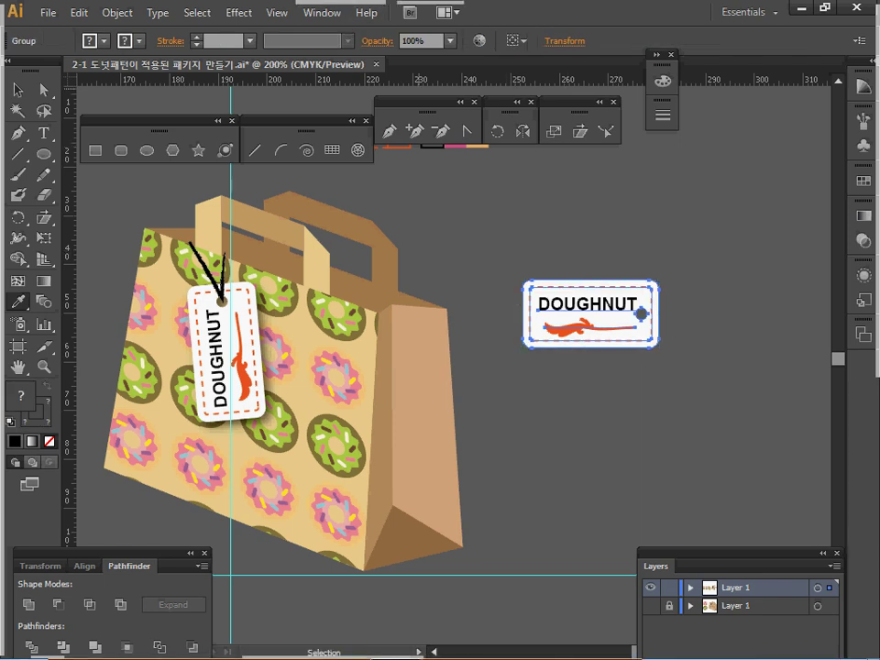
{"action": "left_click", "coordinate": [239, 13]}
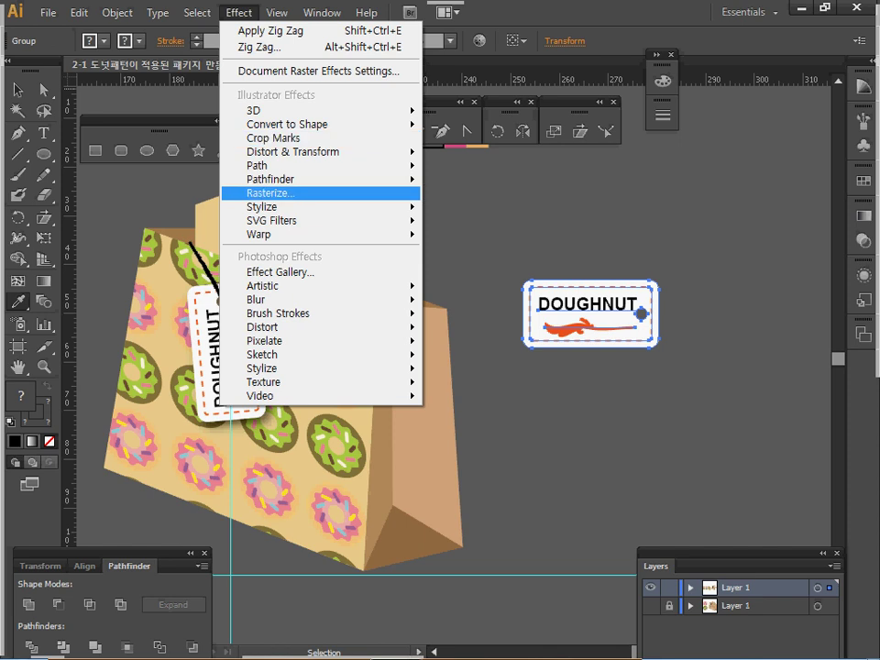
{"action": "mouse_move", "coordinate": [275, 207]}
{"action": "left_click", "coordinate": [483, 209]}
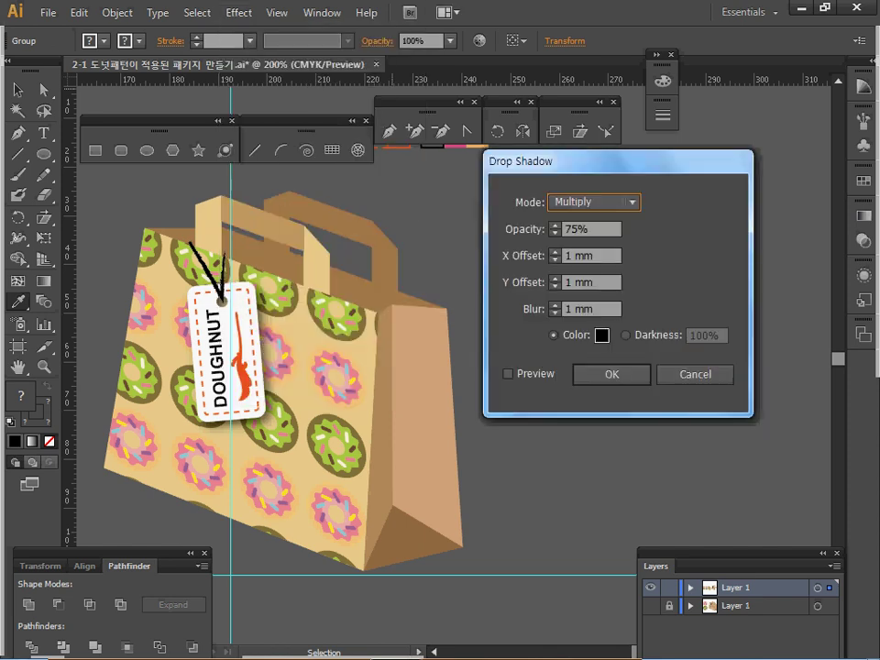
{"action": "left_click", "coordinate": [509, 374]}
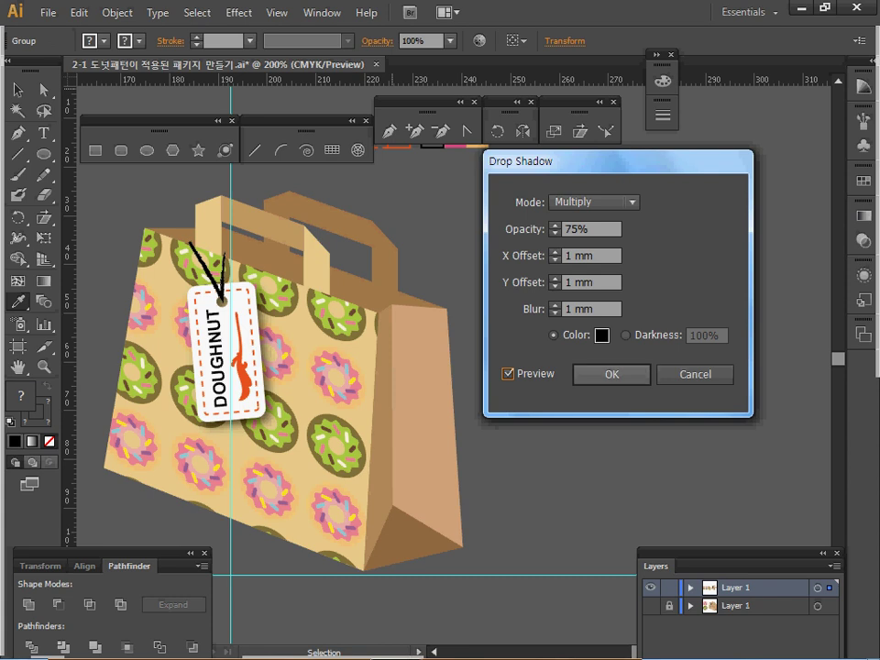
{"action": "left_click", "coordinate": [611, 374]}
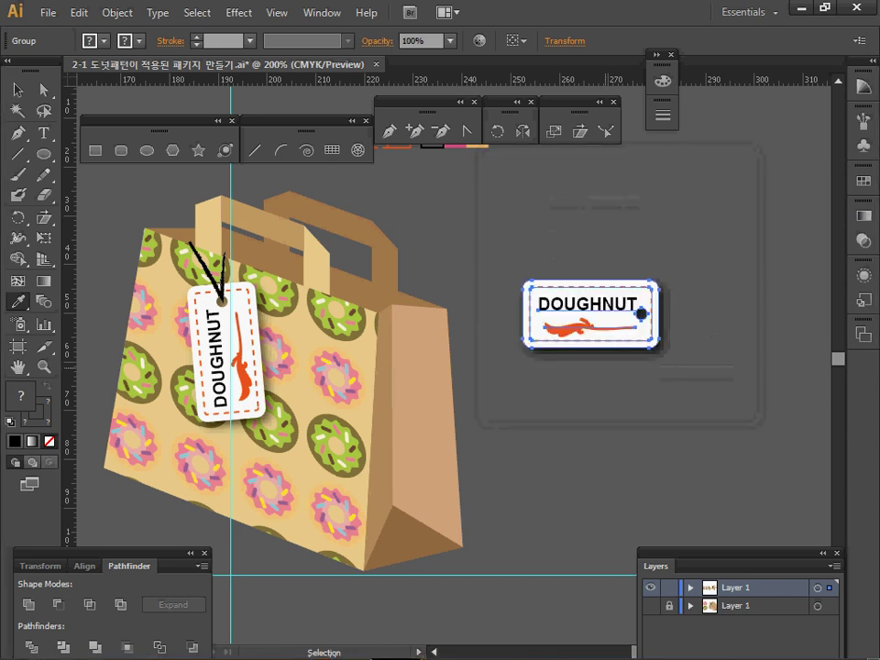
{"action": "left_click", "coordinate": [592, 403], "text": "ctrl"}
{"action": "key", "text": "ctrl+s"}
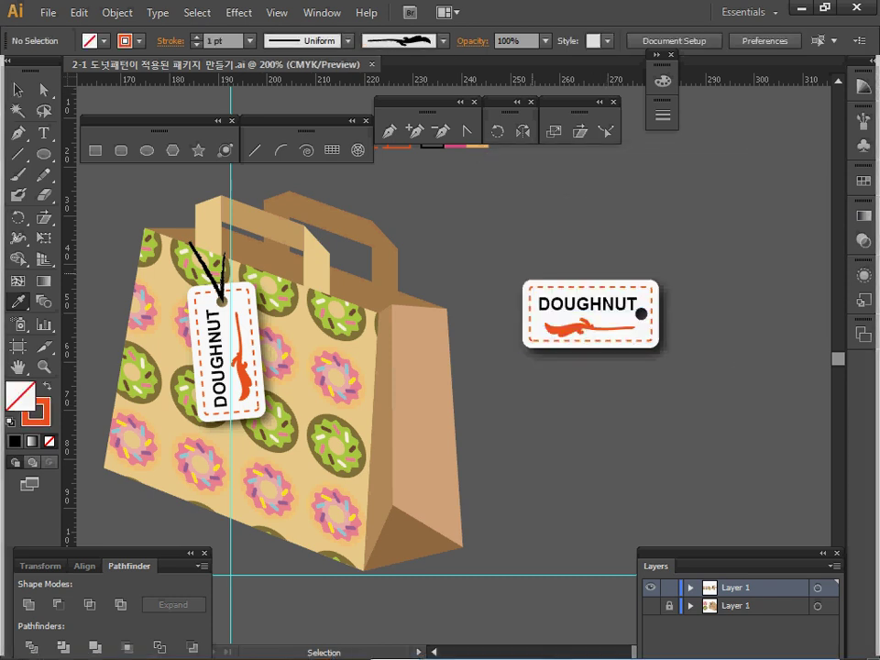
{"action": "left_click", "coordinate": [592, 316], "text": "ctrl"}
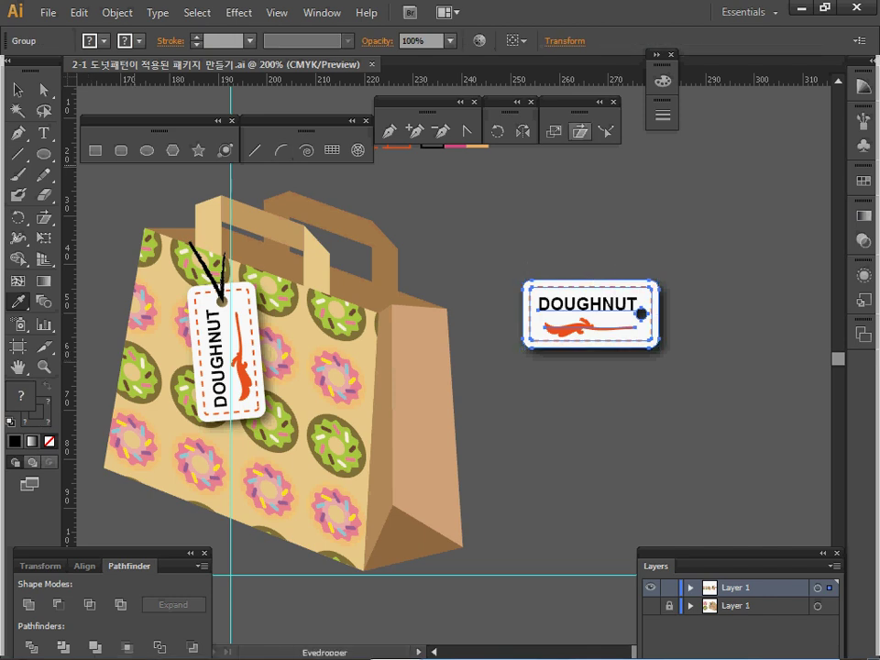
{"action": "double_click", "coordinate": [497, 131]}
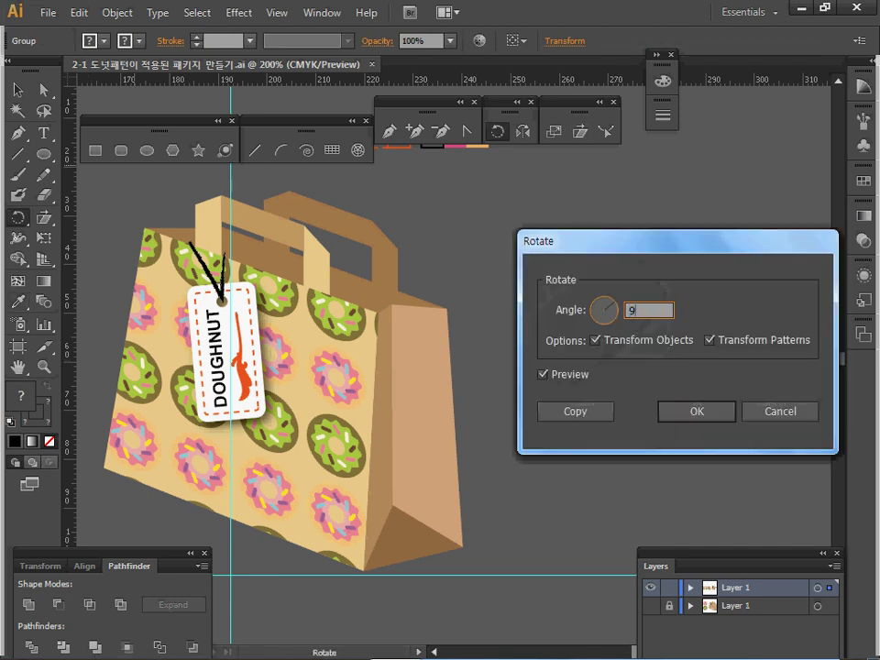
{"action": "key", "text": "Tab"}
{"action": "key", "text": "Return"}
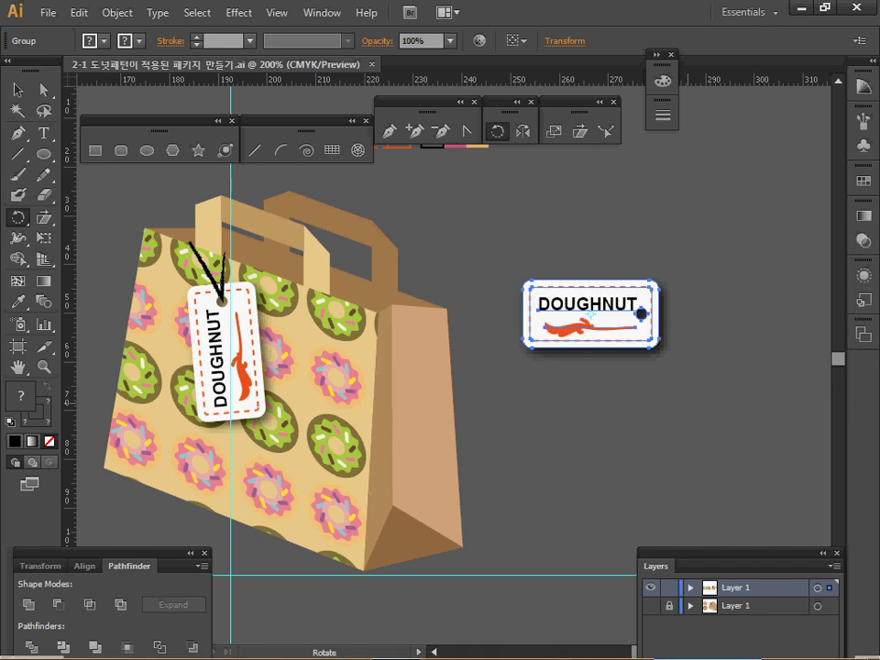
{"action": "key", "text": "ctrl+z"}
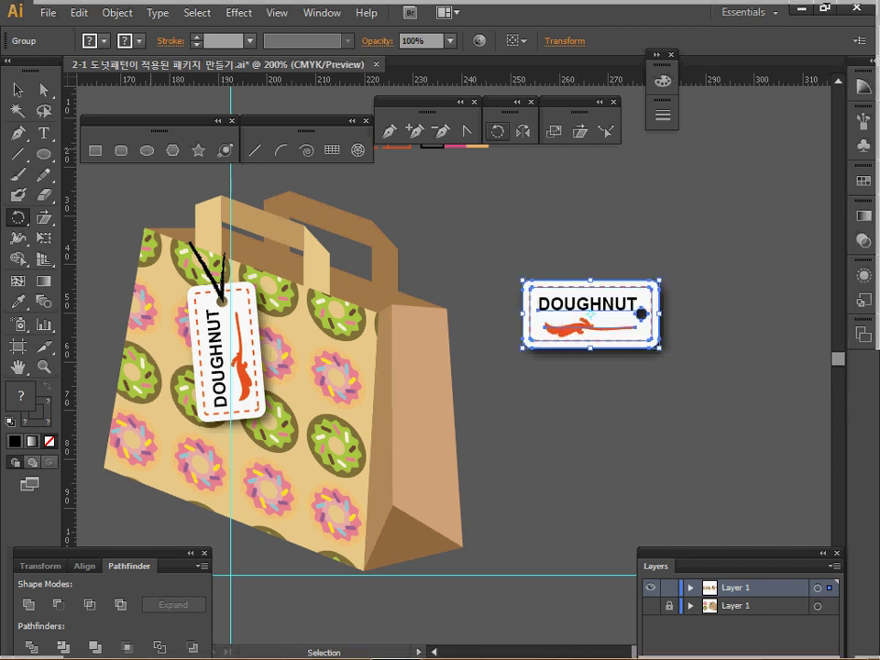
Step: Rotate the tag group by 95 degrees
{"action": "double_click", "coordinate": [497, 131]}
{"action": "type", "text": "95"}
{"action": "key", "text": "Return"}
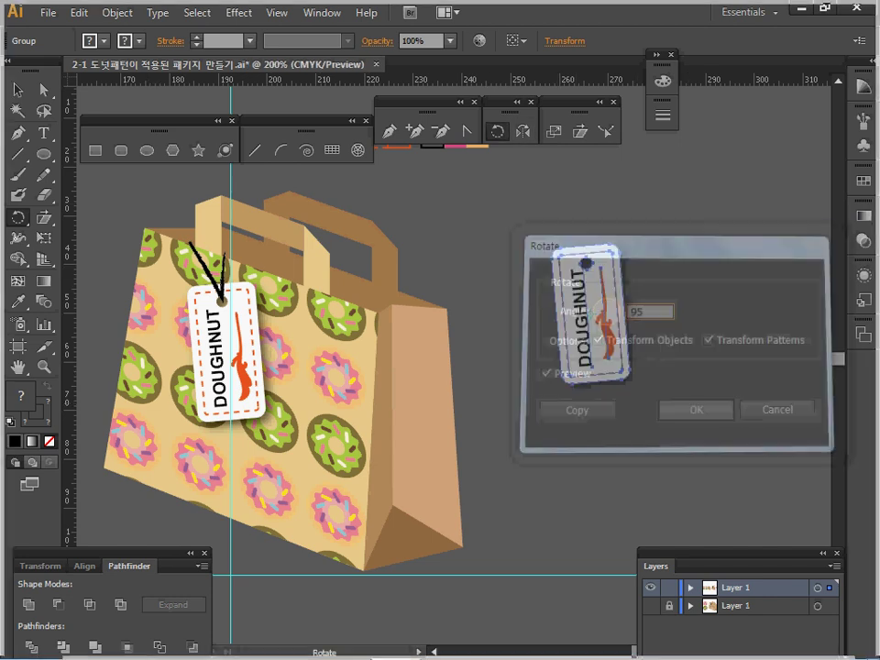
Step: Cut the rotated tag and paste it onto the upper left part of the front face of the bag on the artboard
{"action": "key", "text": "ctrl+x"}
{"action": "key", "text": "space"}
{"action": "left_click_drag", "start_coordinate": [583, 358], "coordinate": [666, 354]}
{"action": "left_click_drag", "start_coordinate": [279, 367], "coordinate": [569, 350]}
{"action": "left_click_drag", "start_coordinate": [238, 348], "coordinate": [531, 404]}
{"action": "key", "text": "ctrl+v"}
{"action": "left_click_drag", "start_coordinate": [450, 357], "coordinate": [385, 383]}
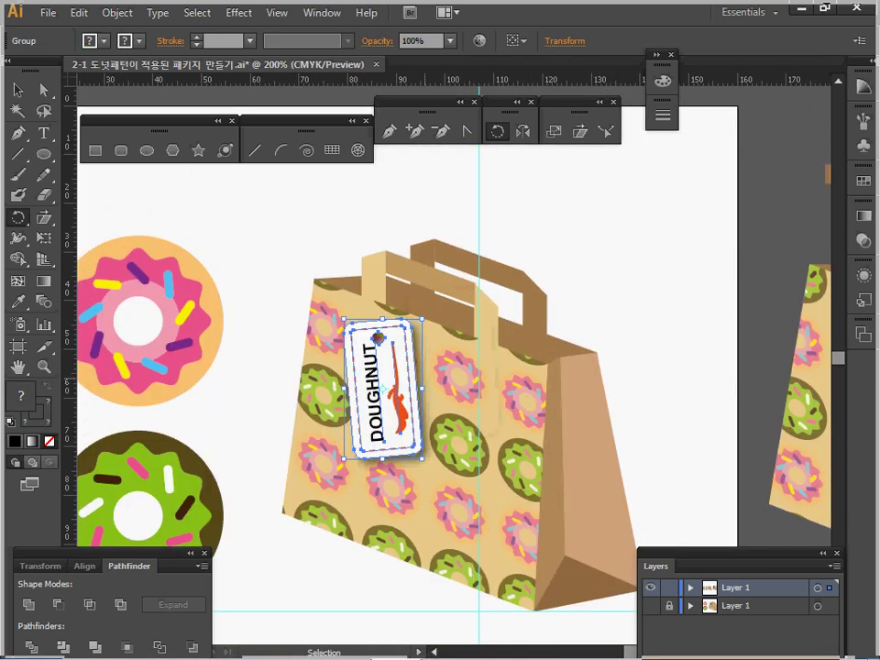
Step: Deselect the placed tag and save the document
{"action": "key", "text": "space"}
{"action": "left_click_drag", "start_coordinate": [468, 332], "coordinate": [465, 332]}
{"action": "key", "text": "ctrl+s"}
{"action": "left_click", "coordinate": [625, 230], "text": "ctrl"}
{"action": "key", "text": "space"}
{"action": "left_click_drag", "start_coordinate": [627, 240], "coordinate": [547, 277]}
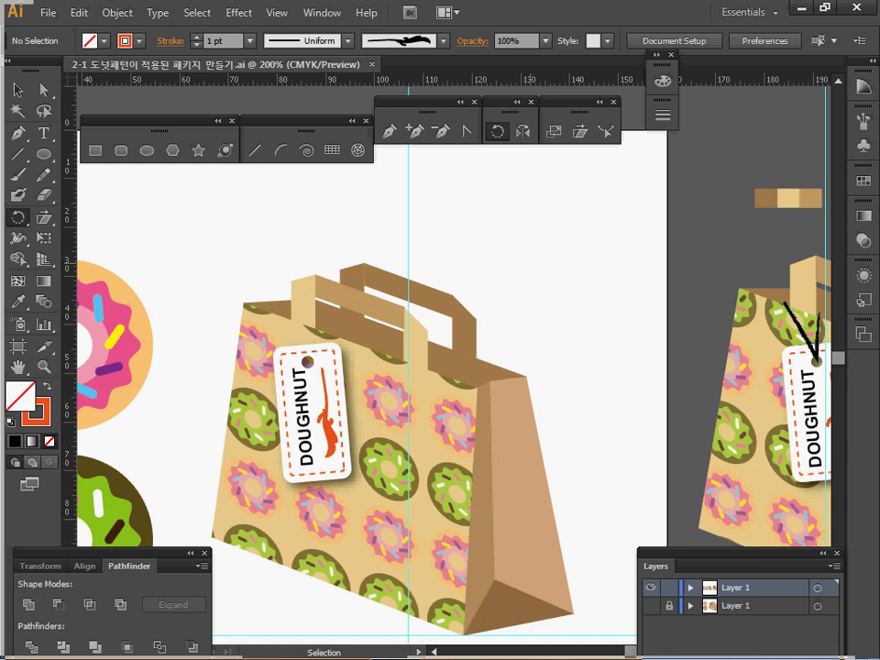
{"action": "key", "text": "ctrl+s"}
Step: Draw a V-shaped string path with the Pen tool from the bag's upper edge down to the tag hole and back up
{"action": "key", "text": "backslash"}
{"action": "key", "text": "p"}
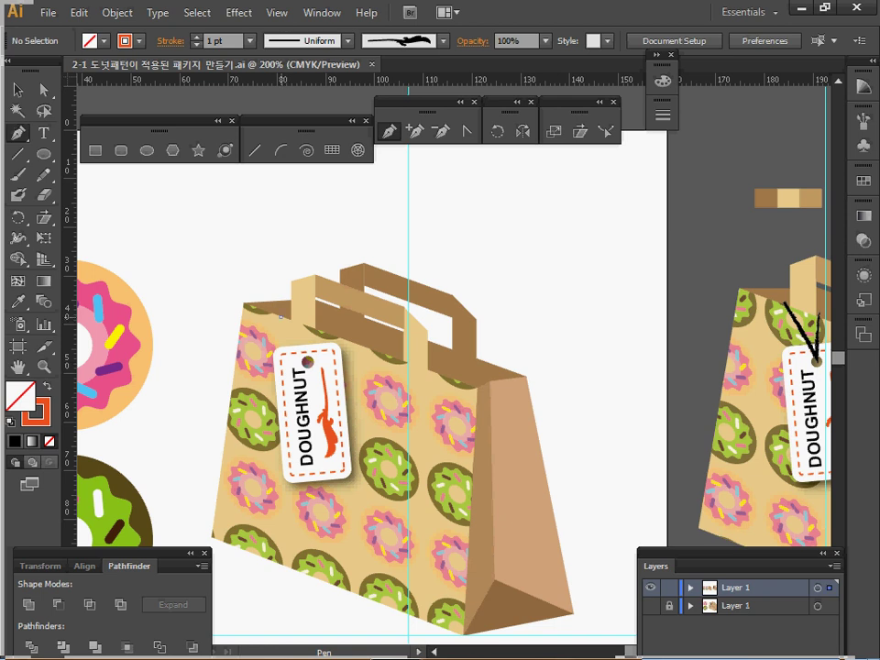
{"action": "left_click", "coordinate": [281, 317]}
{"action": "left_click", "coordinate": [281, 317]}
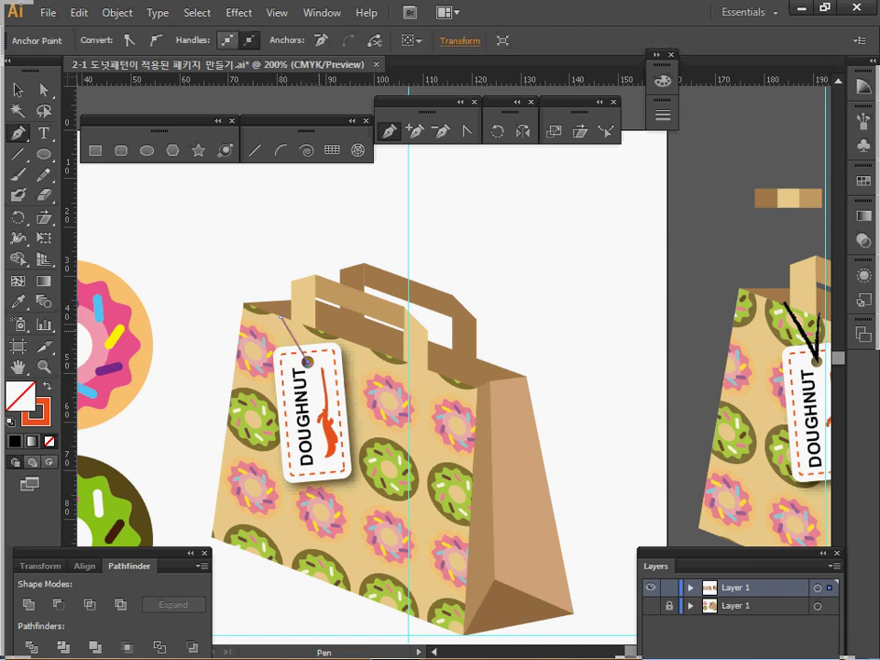
{"action": "left_click", "coordinate": [318, 330]}
Step: Set the string path's stroke color to black and deselect it
{"action": "left_click", "coordinate": [43, 421]}
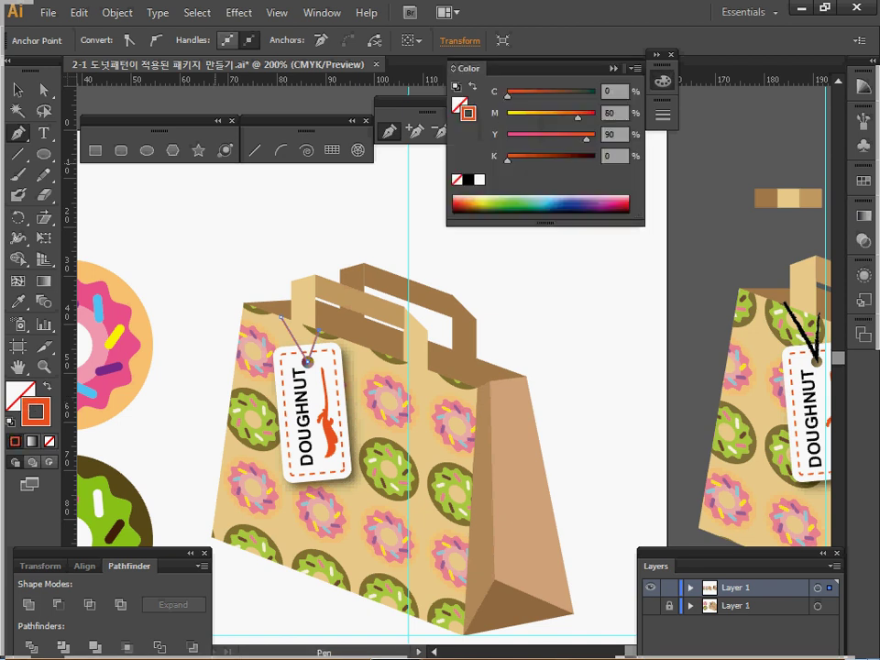
{"action": "left_click", "coordinate": [468, 180]}
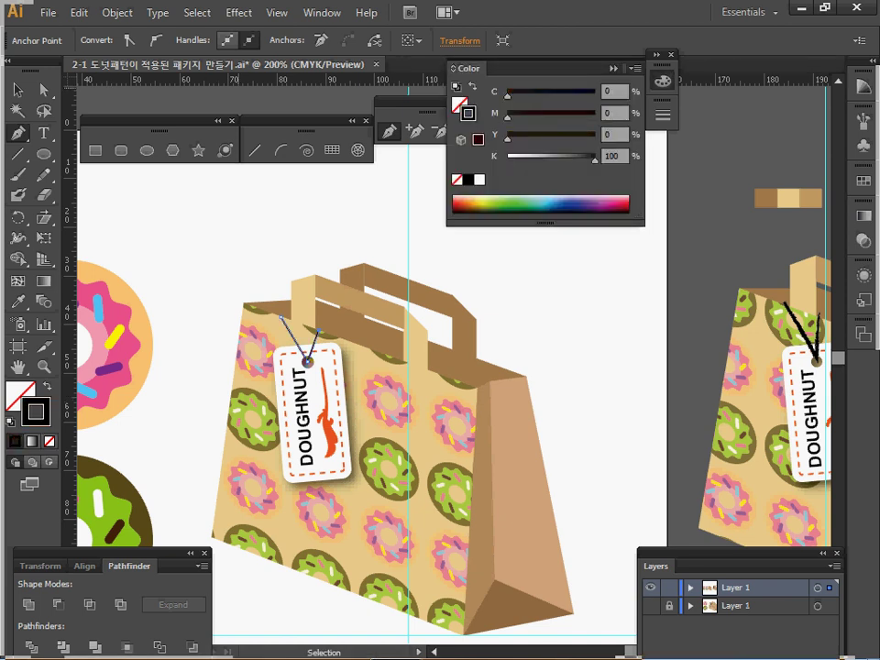
{"action": "left_click", "coordinate": [613, 68]}
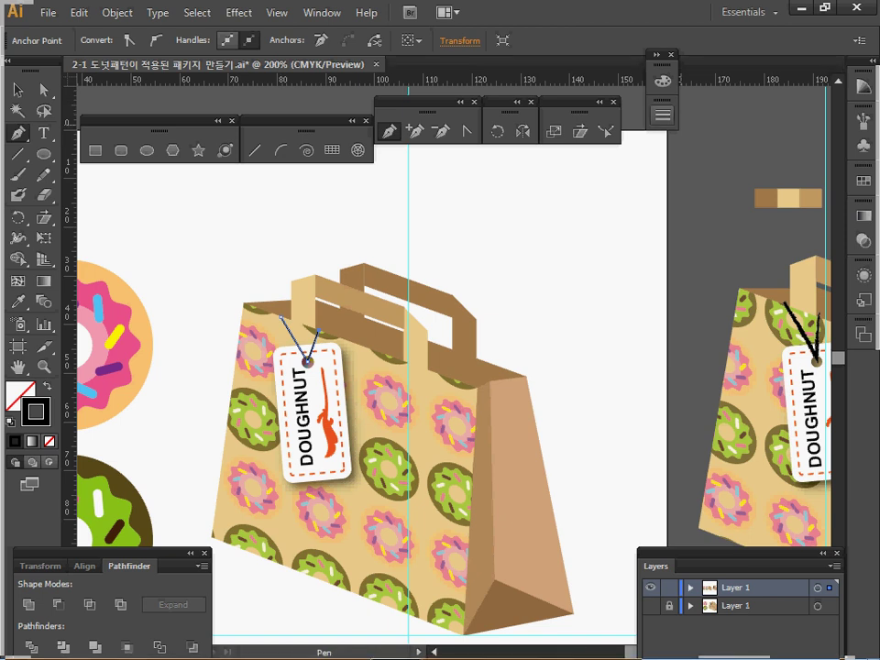
{"action": "key", "text": "v"}
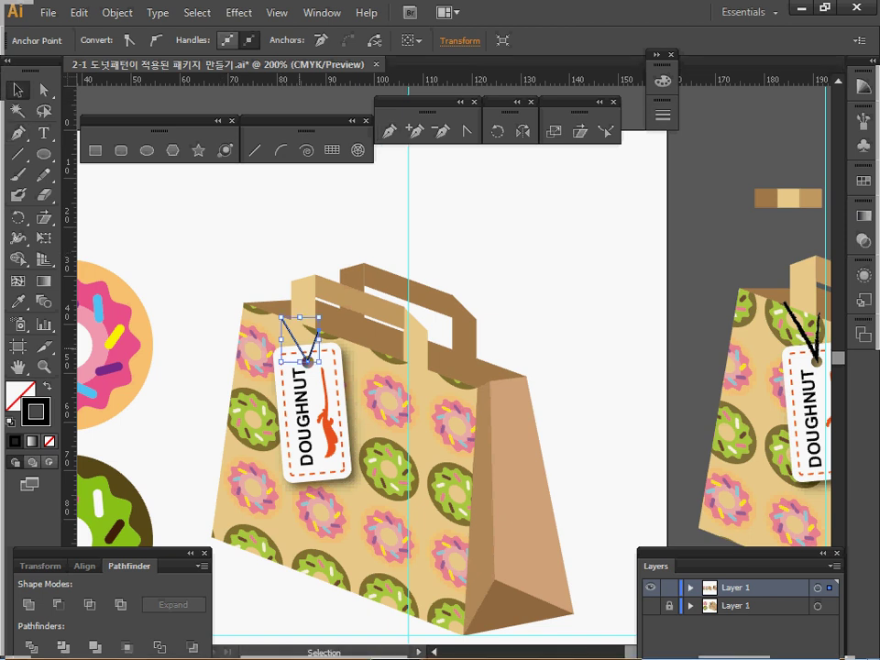
{"action": "left_click", "coordinate": [306, 348]}
{"action": "left_click", "coordinate": [296, 211]}
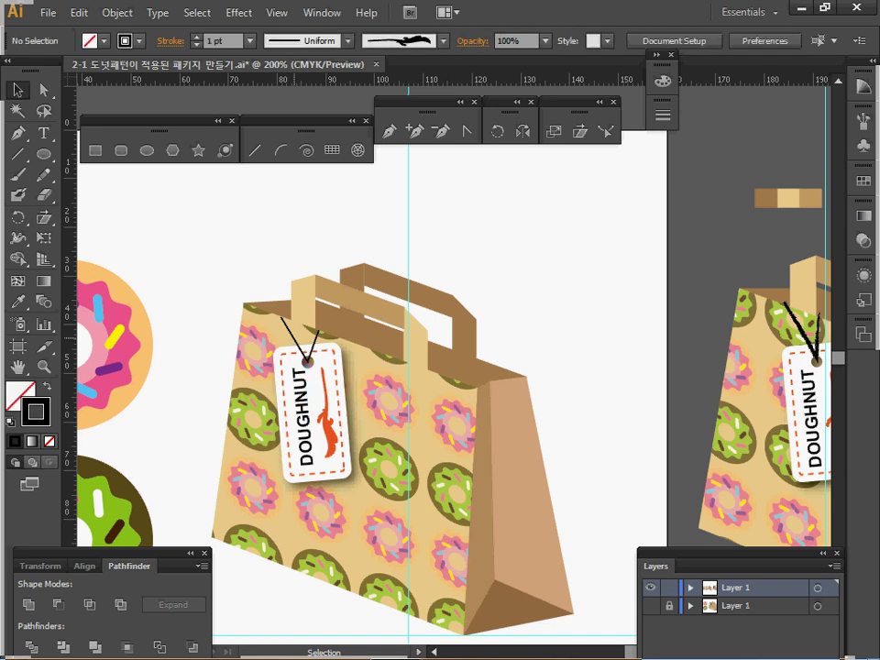
Step: Apply the Charcoal - Pencil brush from the Artistic_ChalkCharcoalPencil library to the V-shaped string, then close the library
{"action": "left_click", "coordinate": [292, 336]}
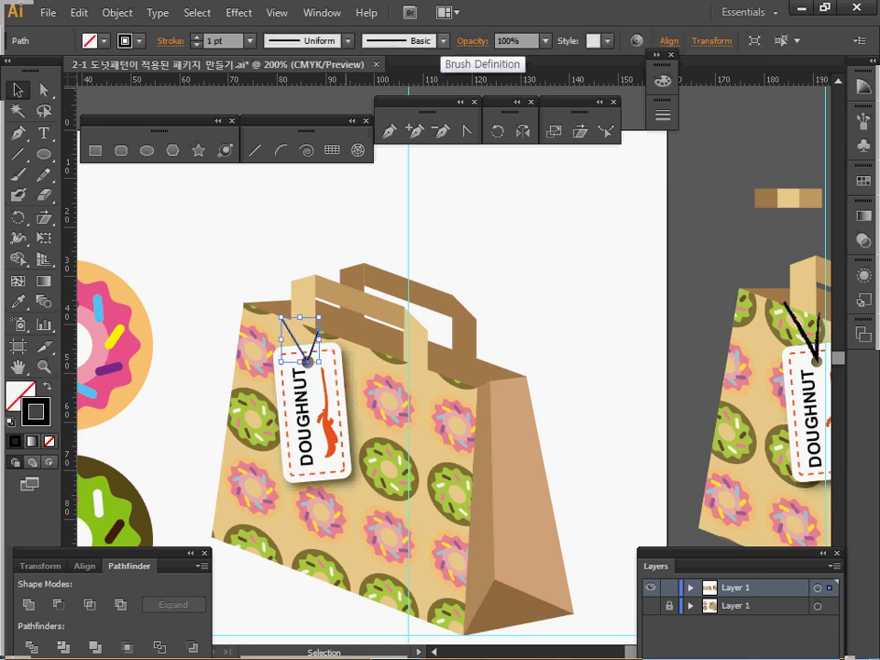
{"action": "left_click", "coordinate": [442, 41]}
{"action": "left_click", "coordinate": [285, 174]}
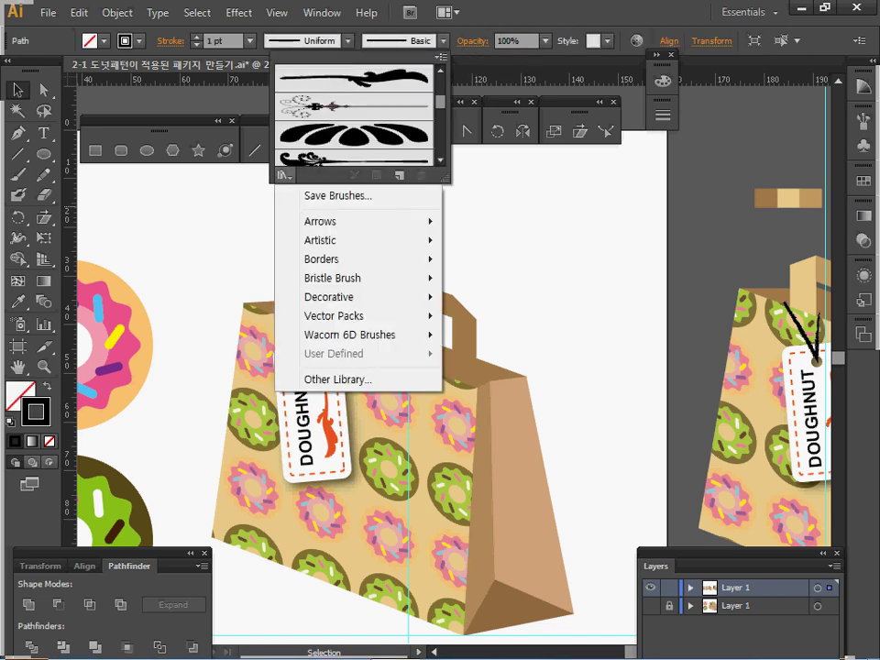
{"action": "mouse_move", "coordinate": [320, 221]}
{"action": "mouse_move", "coordinate": [367, 240]}
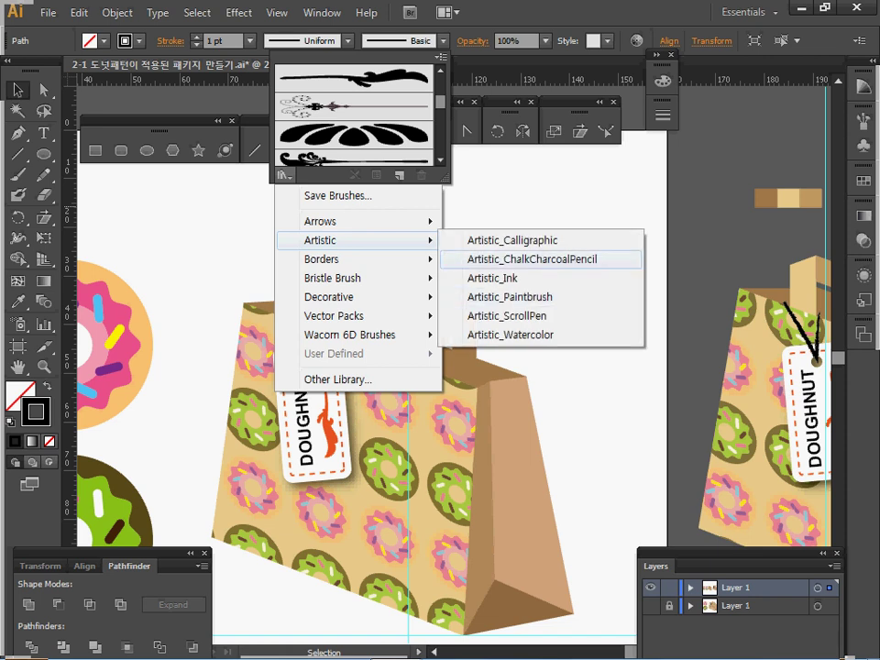
{"action": "left_click", "coordinate": [532, 259]}
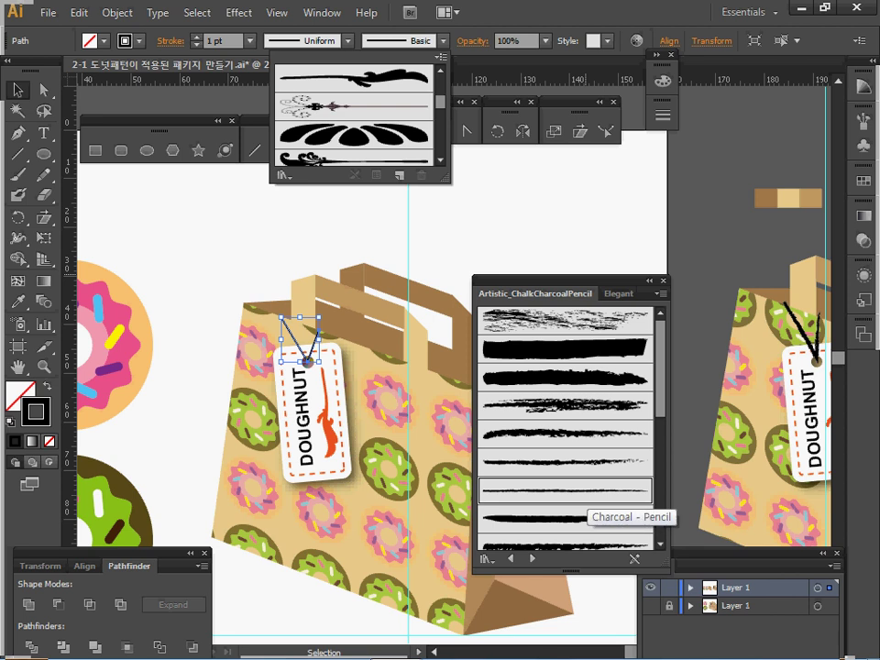
{"action": "left_click", "coordinate": [587, 493]}
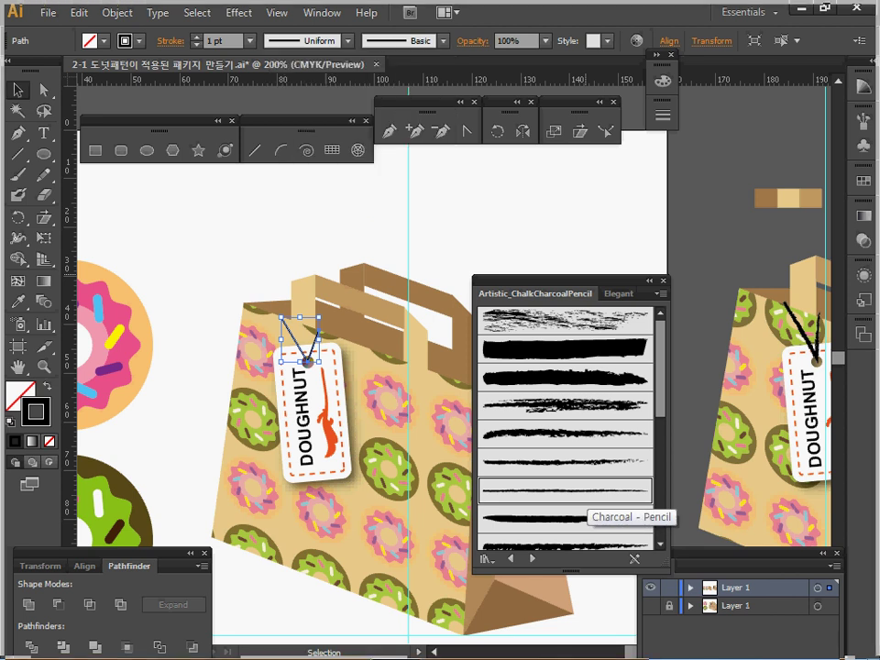
{"action": "left_click", "coordinate": [564, 491]}
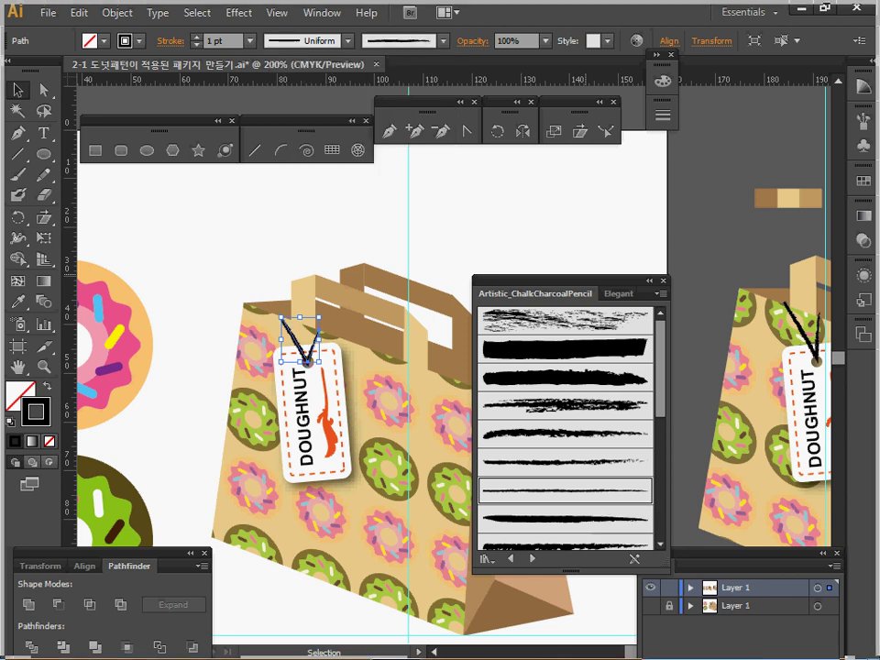
{"action": "left_click", "coordinate": [664, 281]}
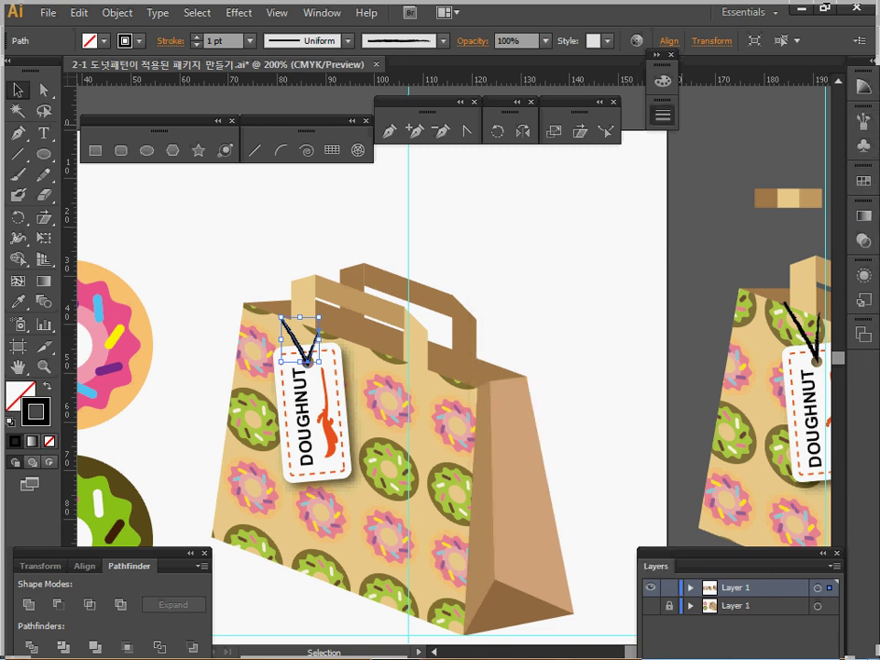
{"action": "left_click", "coordinate": [662, 114]}
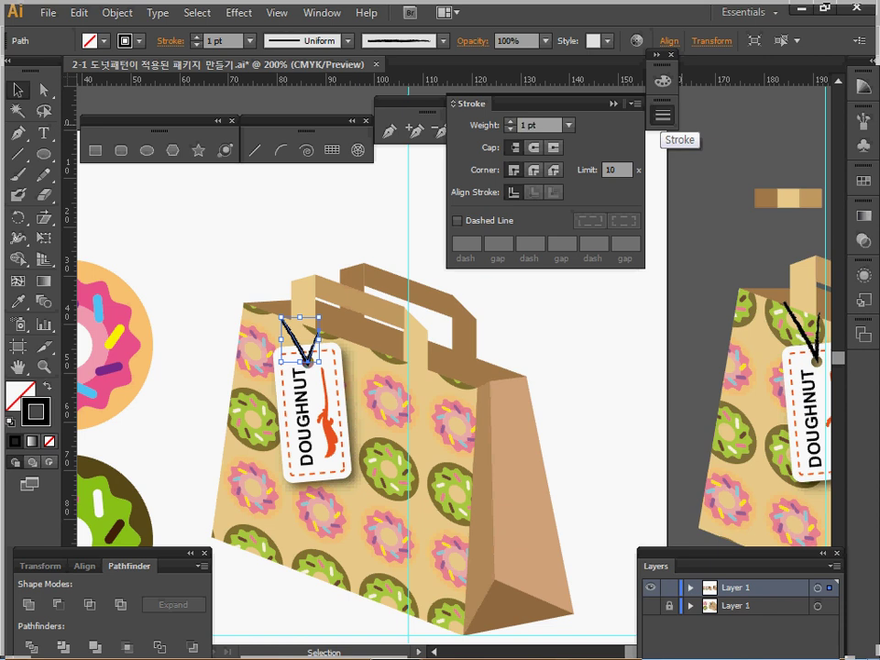
{"action": "left_click", "coordinate": [662, 114]}
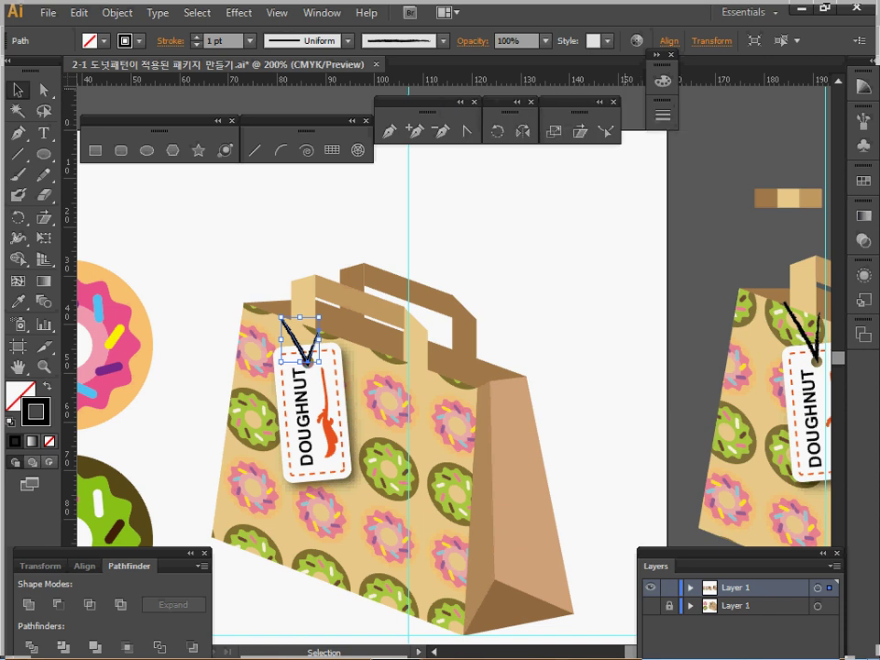
Step: Shift the string's upper left end point slightly to the right with the Direct Selection tool
{"action": "left_click", "coordinate": [43, 90]}
{"action": "left_click", "coordinate": [203, 240]}
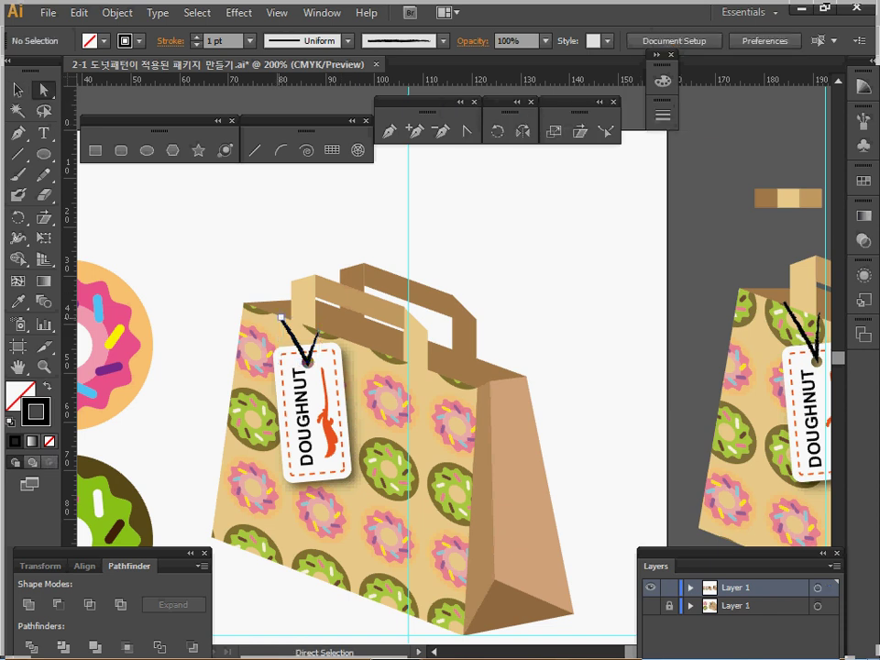
{"action": "left_click", "coordinate": [282, 317]}
{"action": "left_click_drag", "start_coordinate": [281, 317], "coordinate": [287, 317]}
{"action": "left_click_drag", "start_coordinate": [357, 381], "coordinate": [559, 265]}
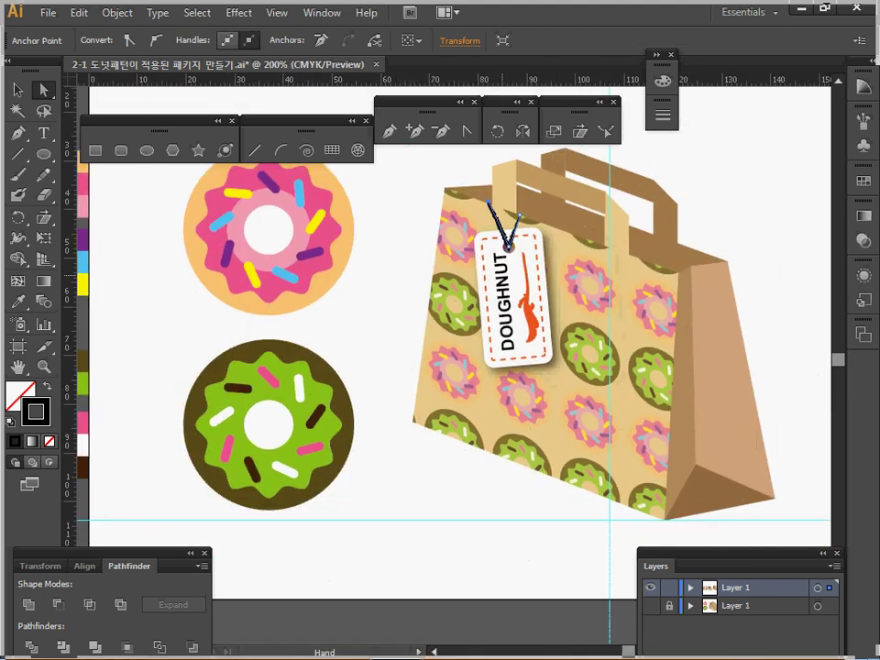